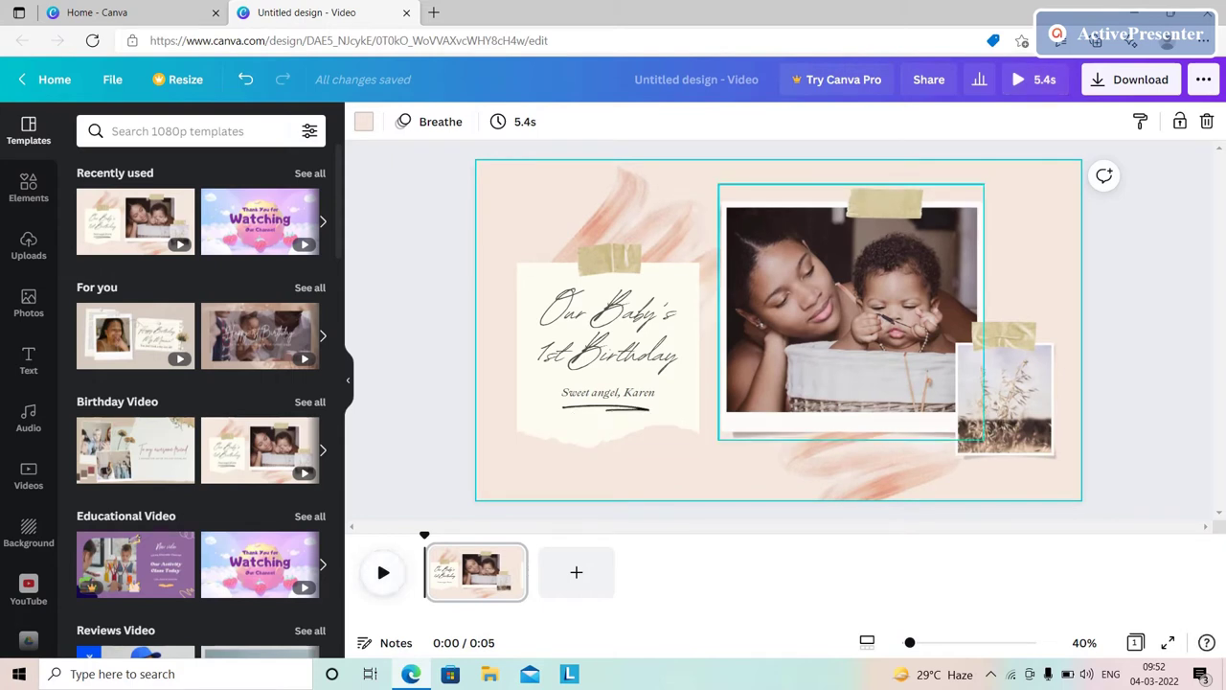
Delete the large framed mother-and-baby photo from the page.
{"action": "left_click", "coordinate": [851, 311]}
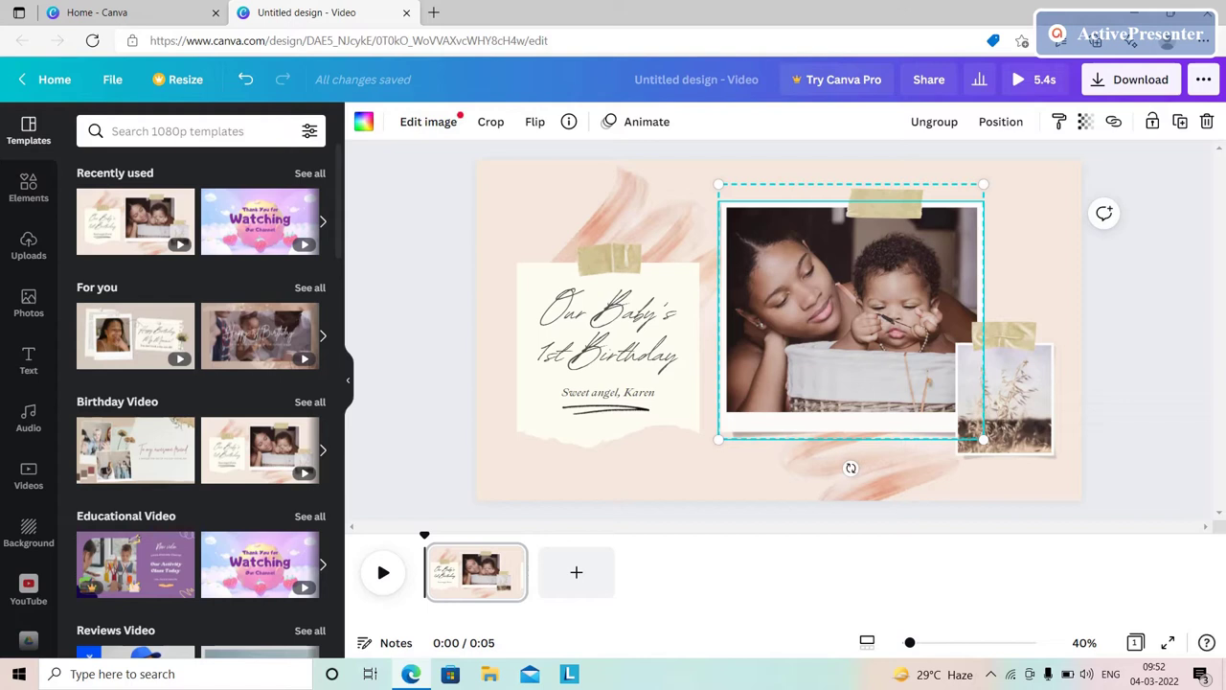
{"action": "key", "text": "Delete"}
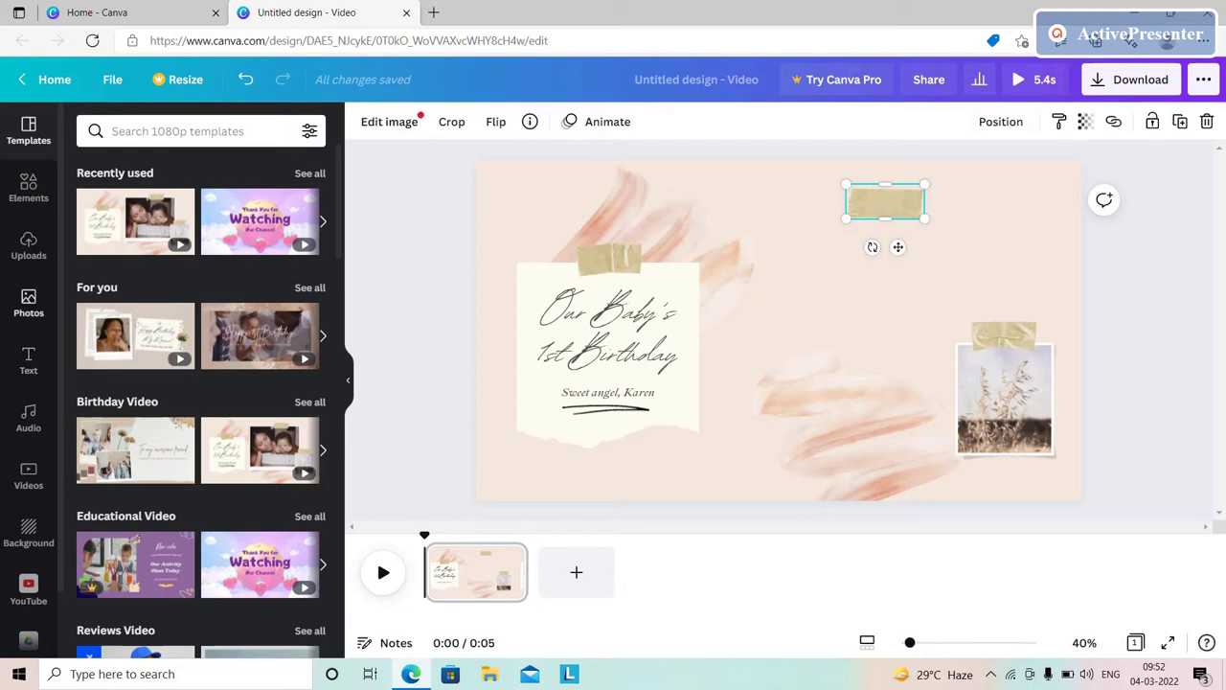
Look through the recently used, recommended and trending pictures in the photo library.
{"action": "left_click", "coordinate": [29, 303]}
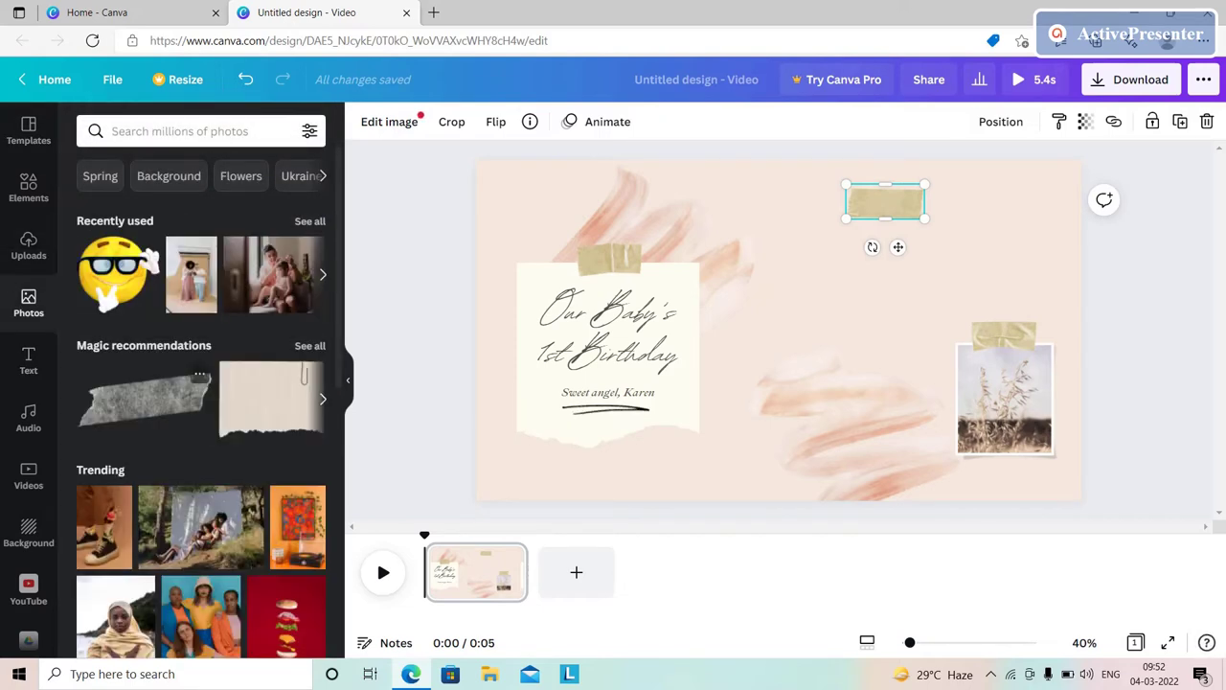
{"action": "scroll", "coordinate": [202, 402], "scroll_direction": "down", "scroll_amount": 4}
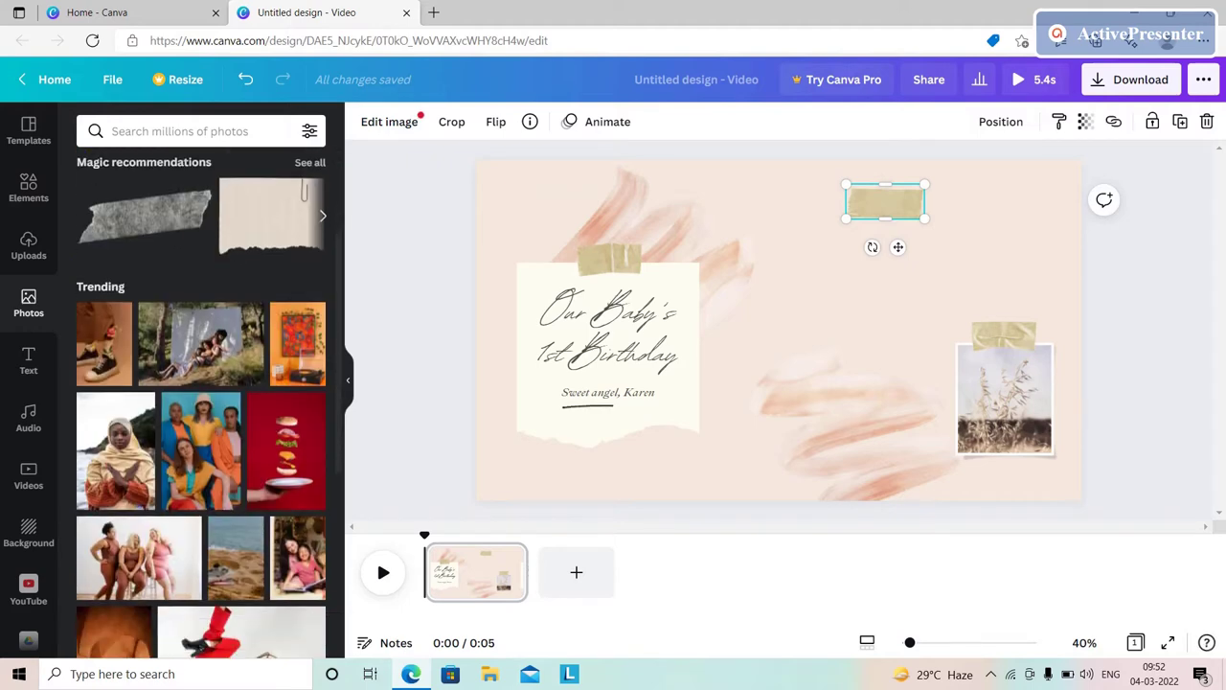
{"action": "scroll", "coordinate": [201, 403], "scroll_direction": "up", "scroll_amount": 4}
{"action": "scroll", "coordinate": [201, 402], "scroll_direction": "up", "scroll_amount": 1}
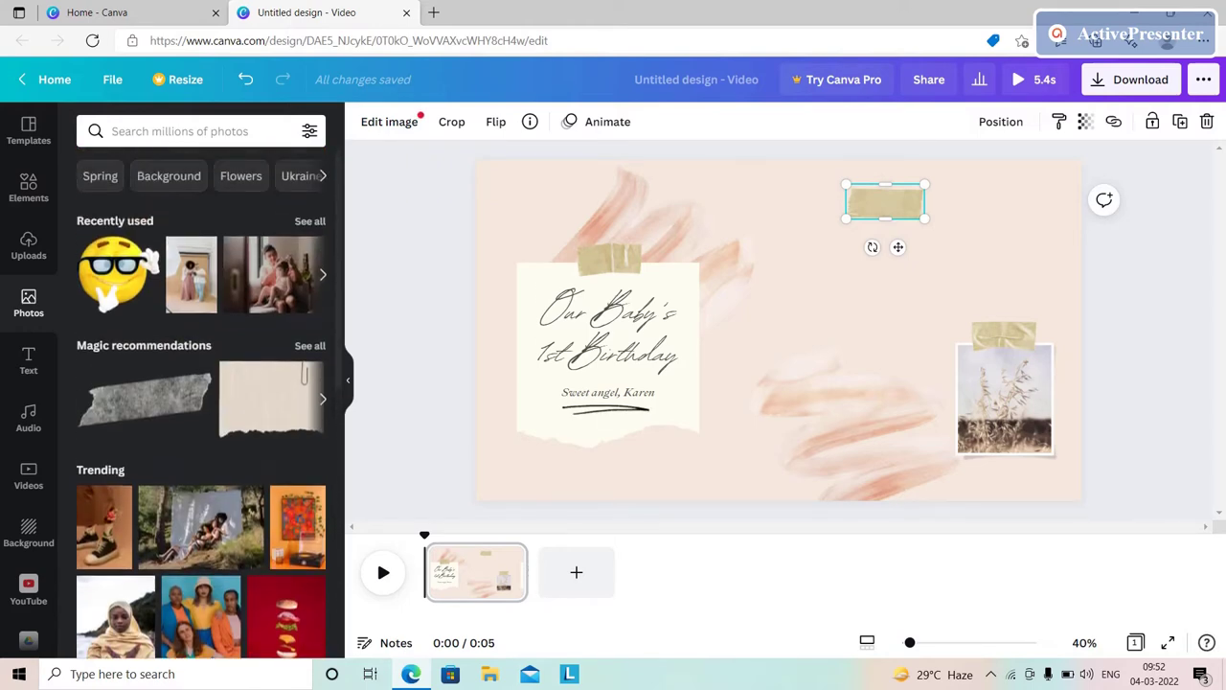
{"action": "scroll", "coordinate": [201, 402], "scroll_direction": "down", "scroll_amount": 10}
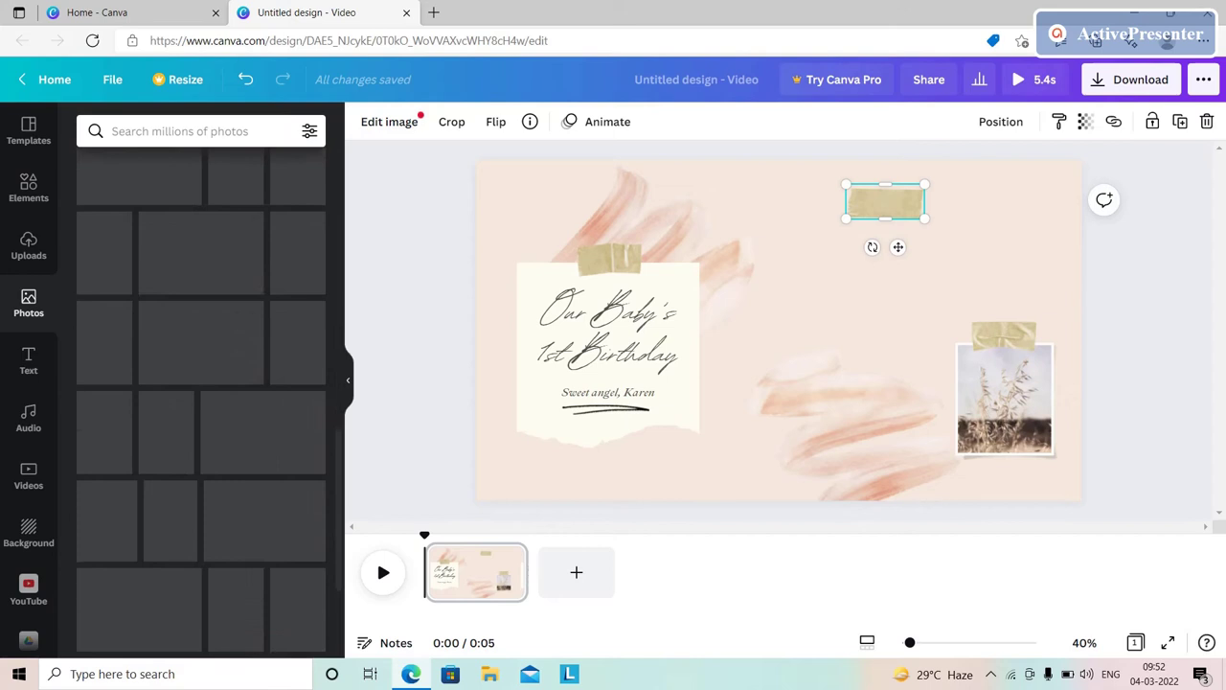
{"action": "scroll", "coordinate": [201, 402], "scroll_direction": "up", "scroll_amount": 6}
{"action": "scroll", "coordinate": [202, 403], "scroll_direction": "up", "scroll_amount": 1}
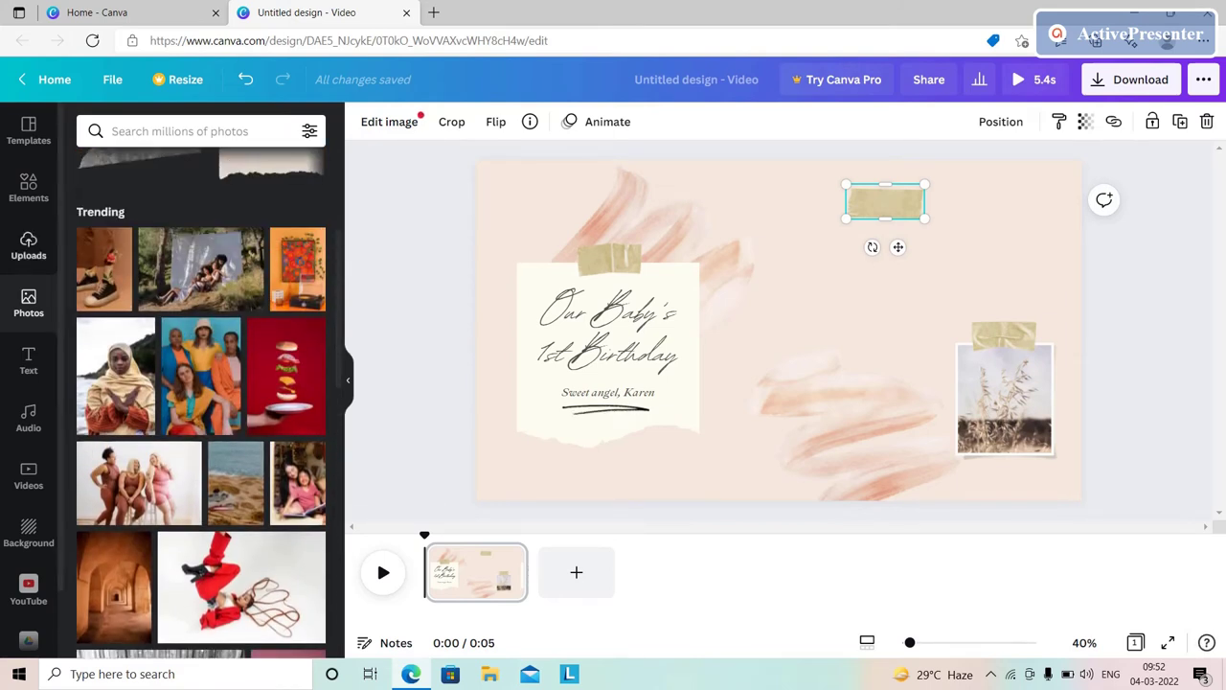
Upload the image channels4_profile and place it on the page where the large framed photo was.
{"action": "left_click", "coordinate": [28, 245]}
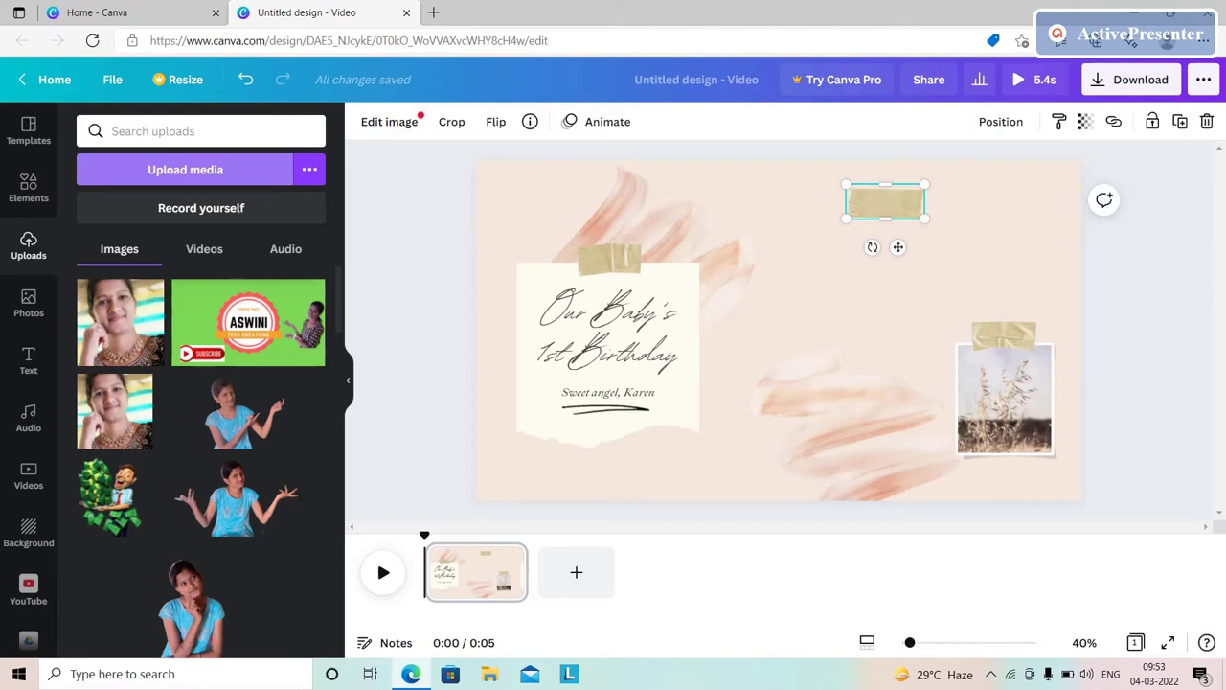
{"action": "left_click", "coordinate": [185, 170]}
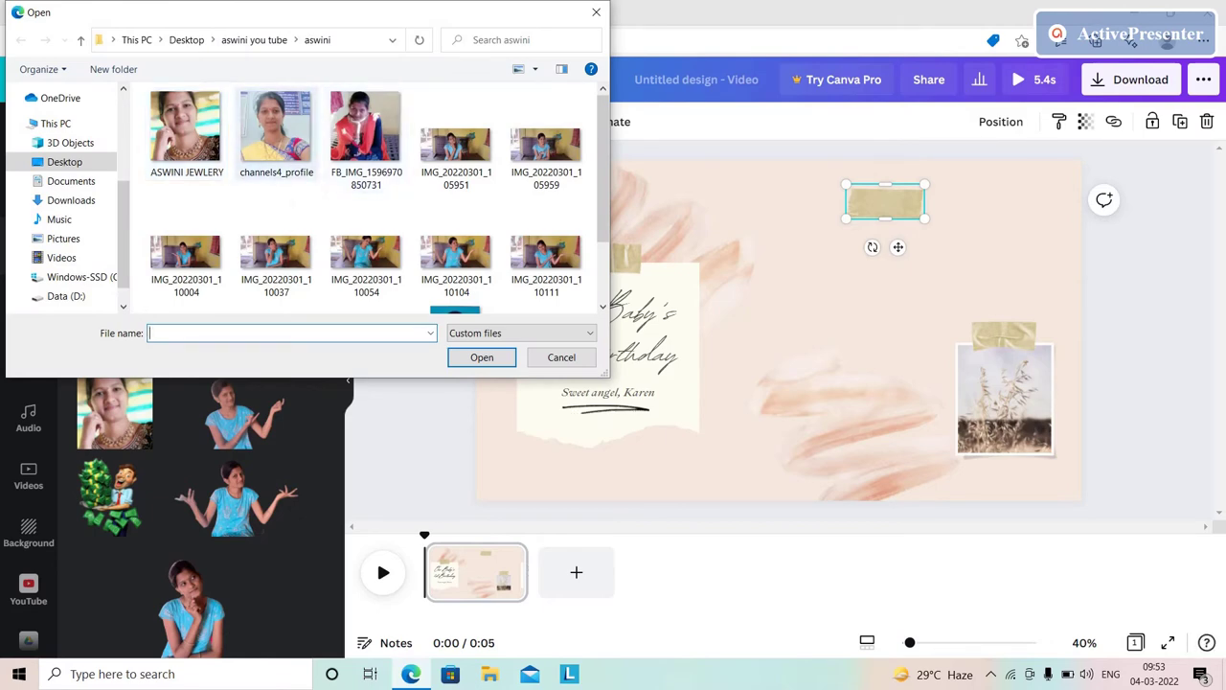
{"action": "left_click", "coordinate": [276, 134]}
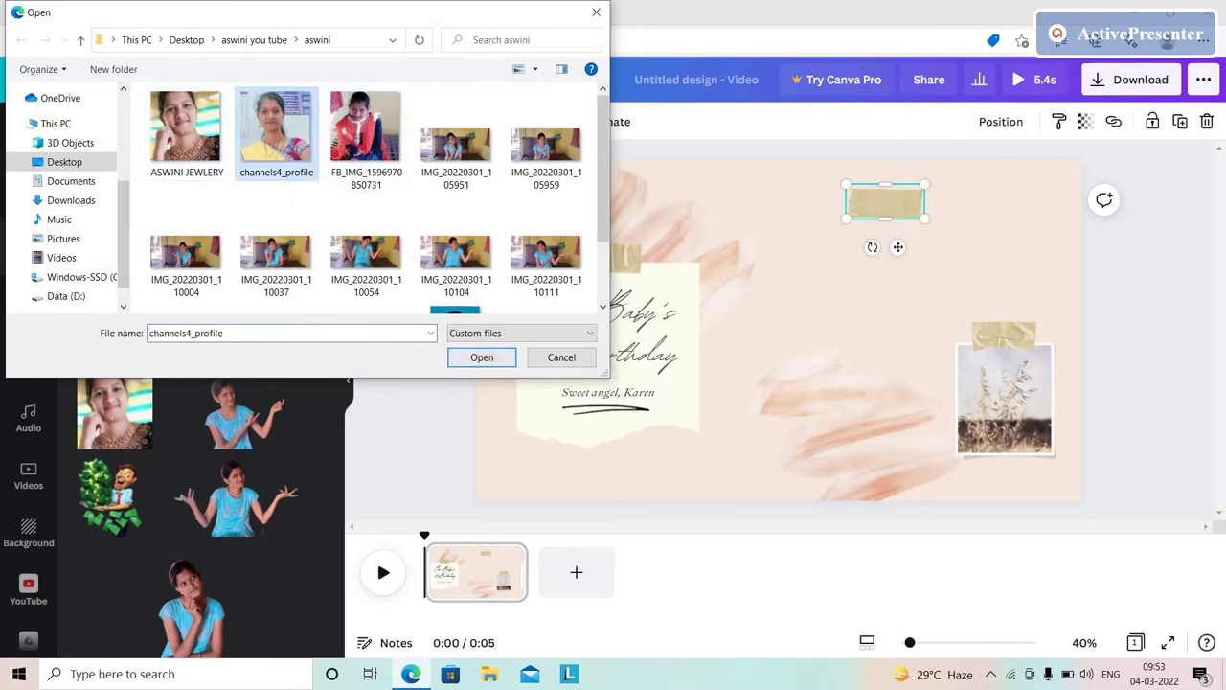
{"action": "left_click", "coordinate": [482, 356]}
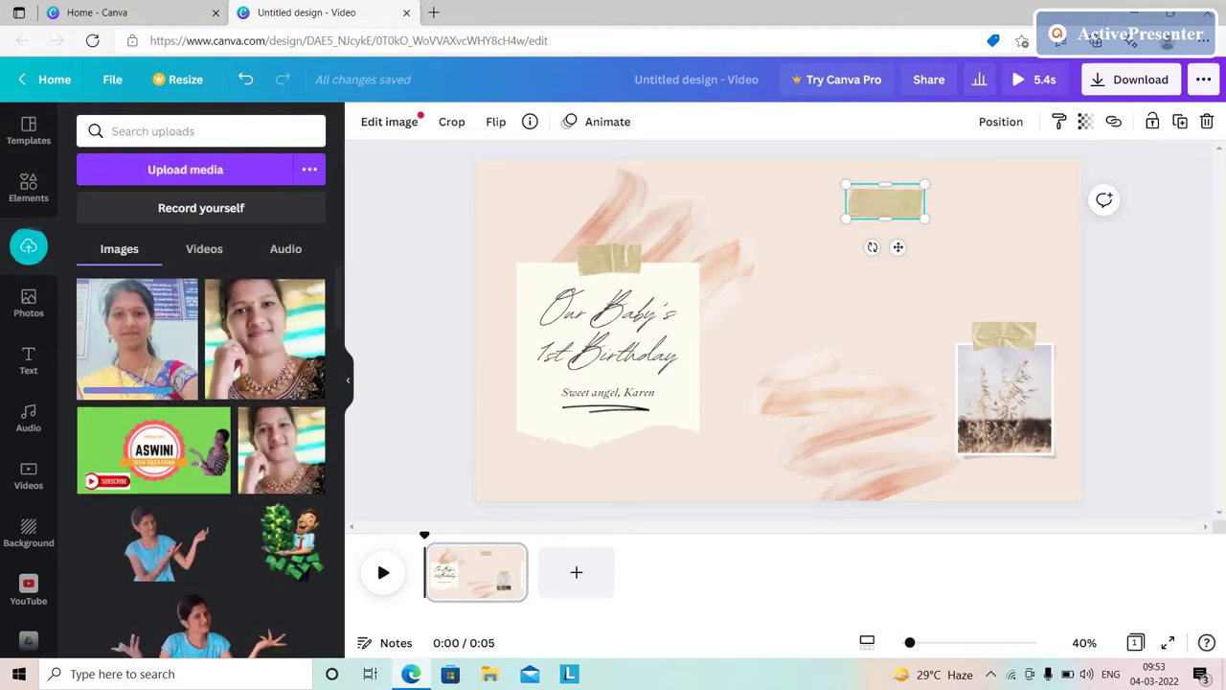
{"action": "left_click_drag", "start_coordinate": [137, 338], "coordinate": [784, 282]}
{"action": "left_click_drag", "start_coordinate": [898, 247], "coordinate": [895, 247]}
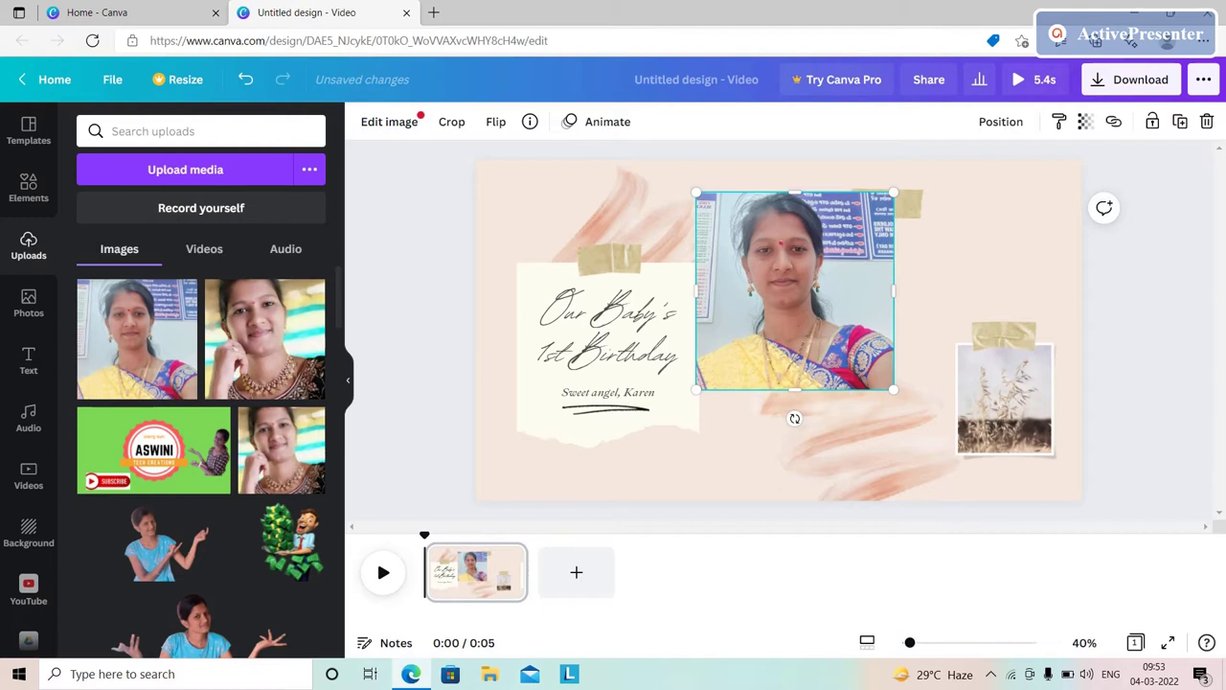
Tilt the uploaded portrait counter-clockwise and fit it, slightly reduced, between the paper note and the small landscape photo.
{"action": "left_click_drag", "start_coordinate": [795, 418], "coordinate": [907, 440]}
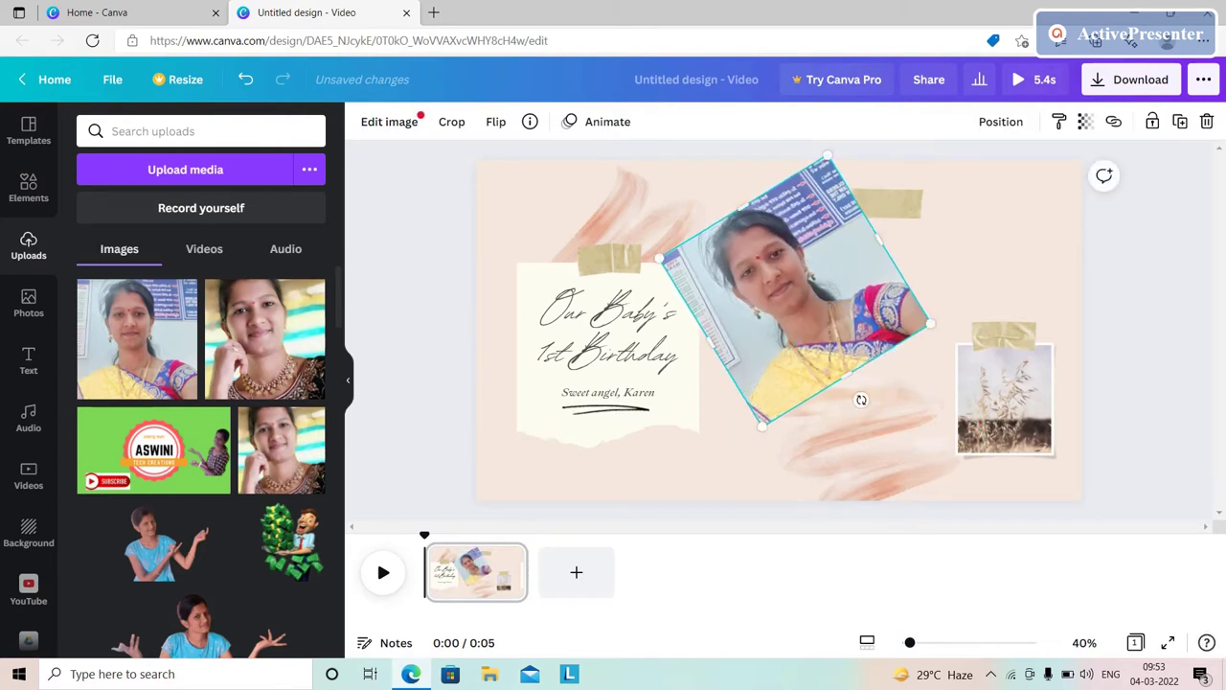
{"action": "left_click", "coordinate": [906, 439]}
{"action": "left_click_drag", "start_coordinate": [795, 290], "coordinate": [830, 302]}
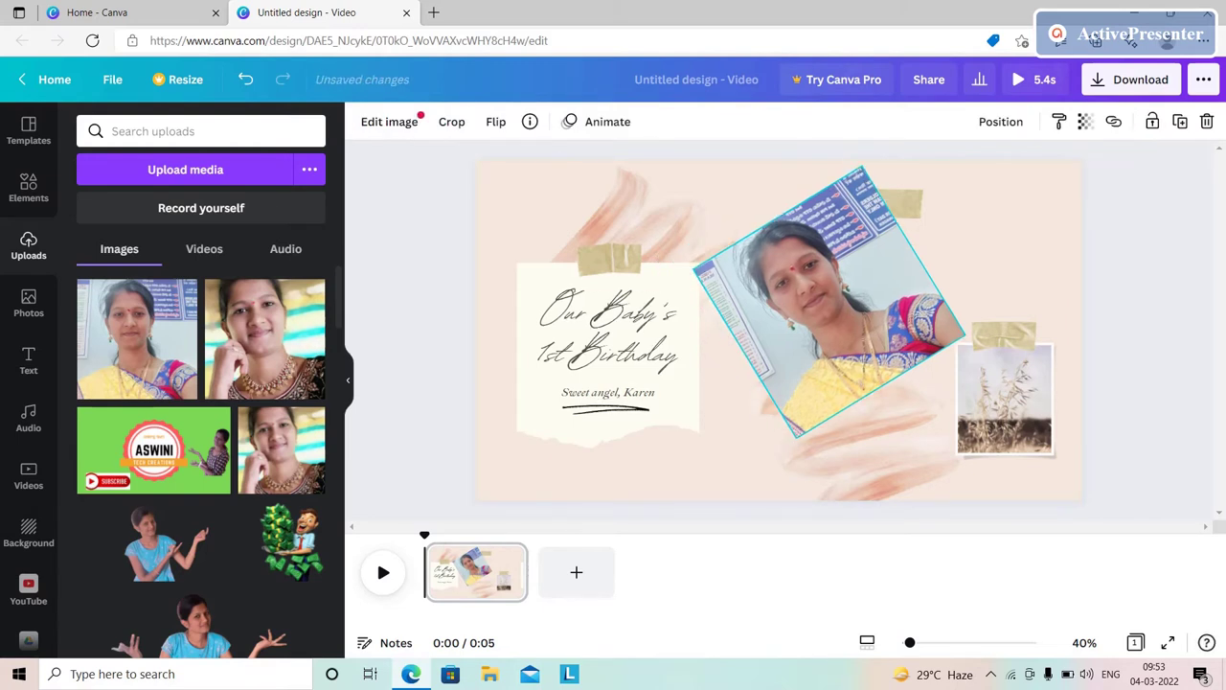
{"action": "left_click_drag", "start_coordinate": [877, 380], "coordinate": [882, 383]}
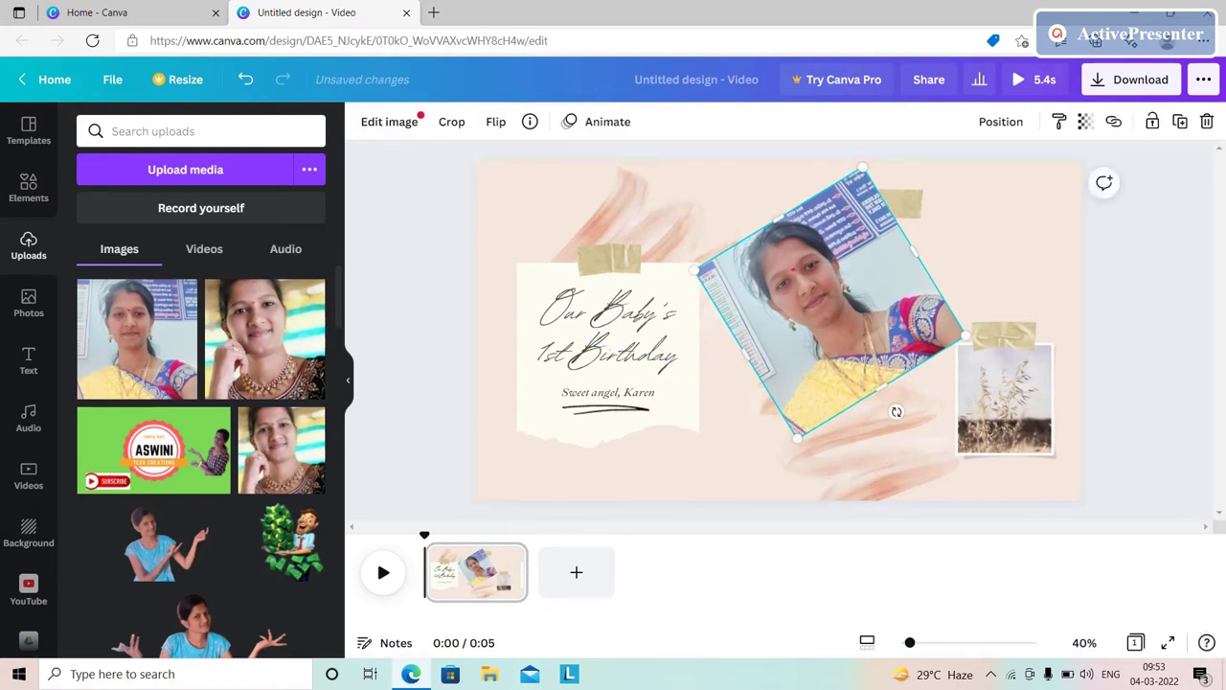
{"action": "left_click_drag", "start_coordinate": [695, 271], "coordinate": [740, 281]}
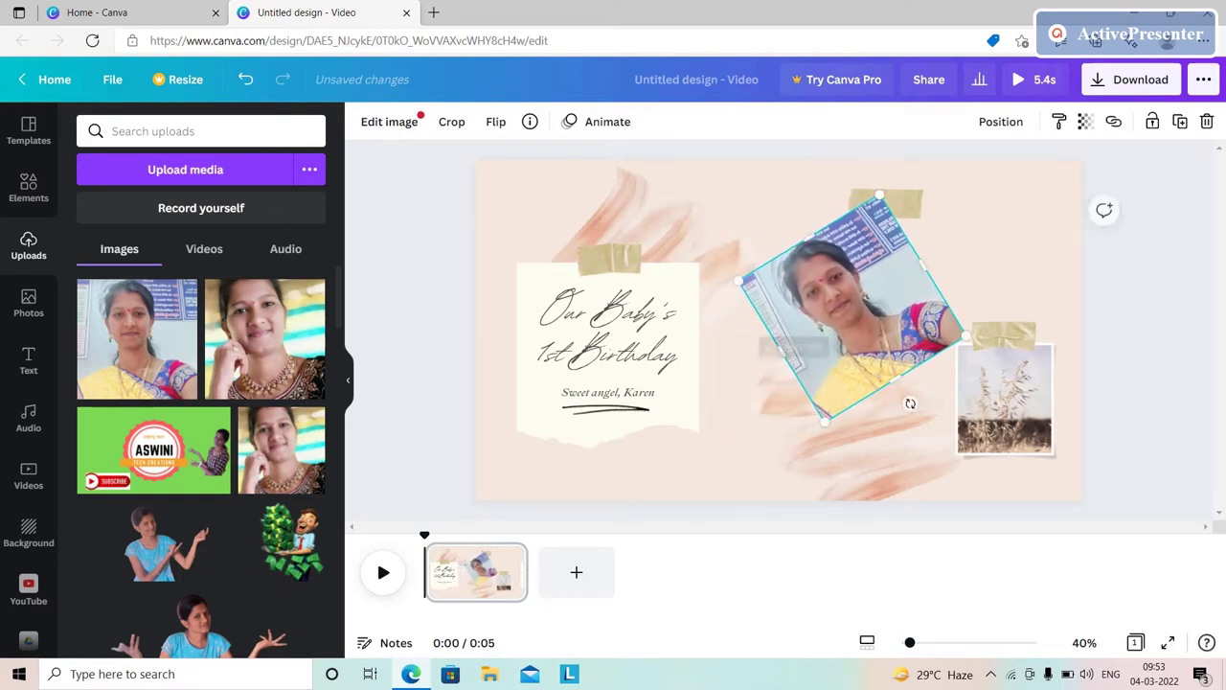
{"action": "left_click", "coordinate": [907, 403]}
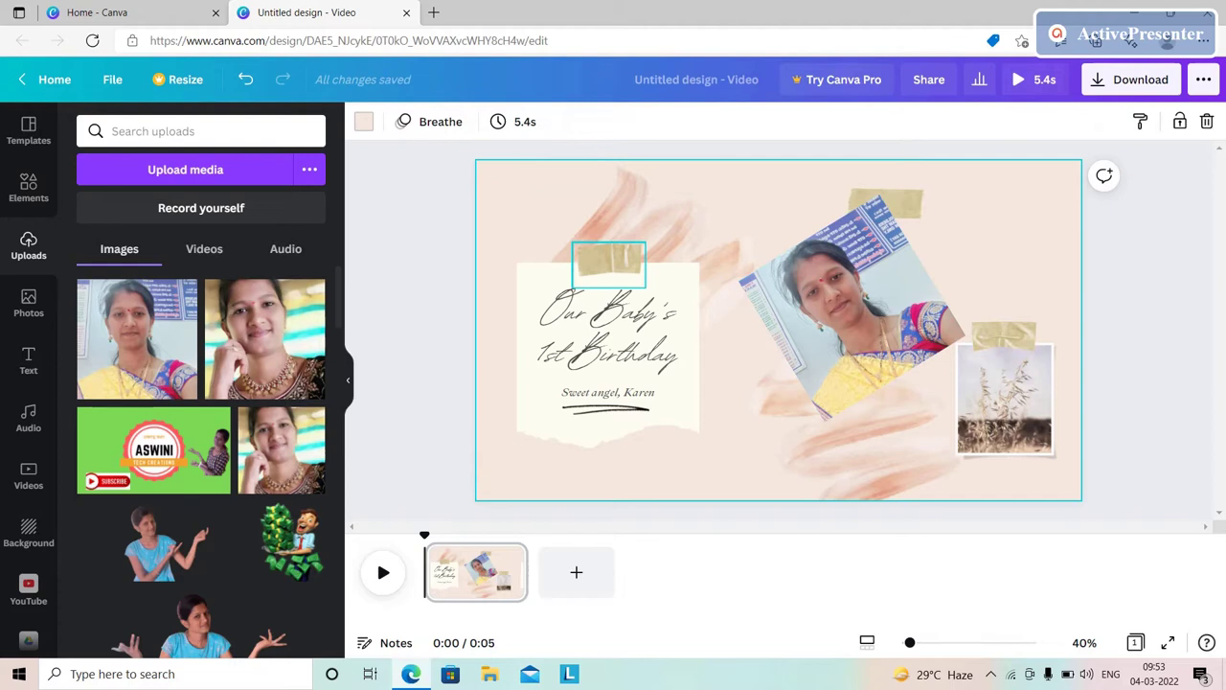
Clear the paper note by deleting the birthday heading, the smaller text line and the underline stroke.
{"action": "left_click", "coordinate": [608, 334]}
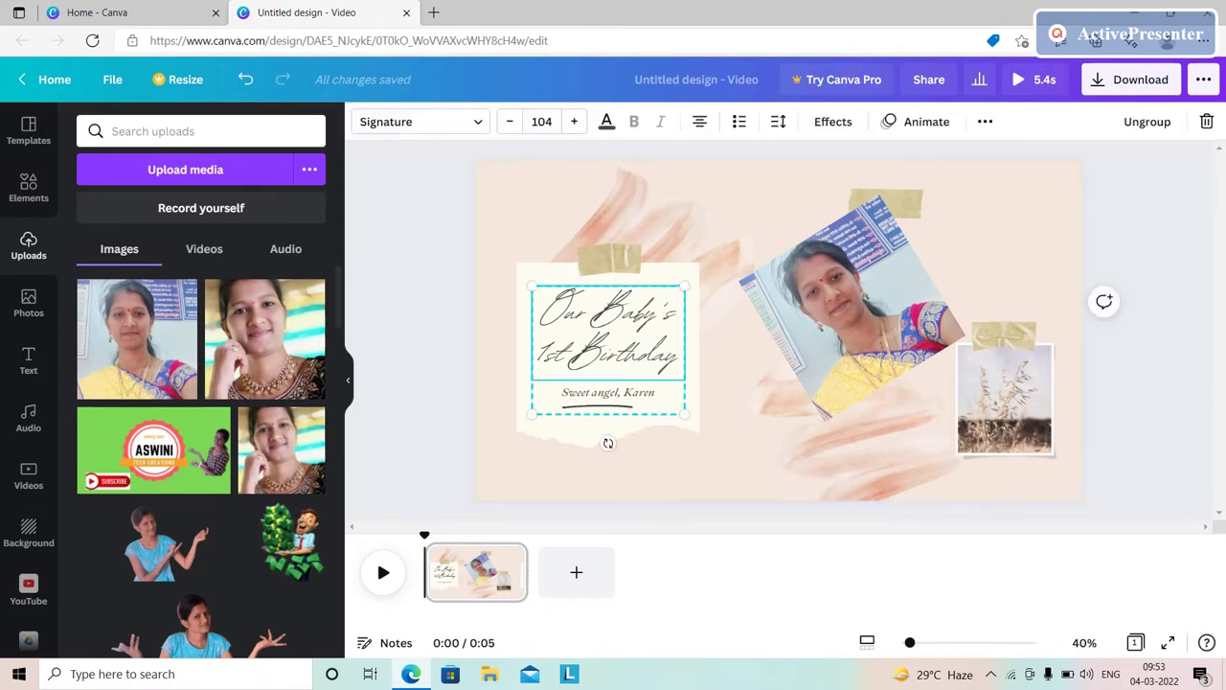
{"action": "key", "text": "Delete"}
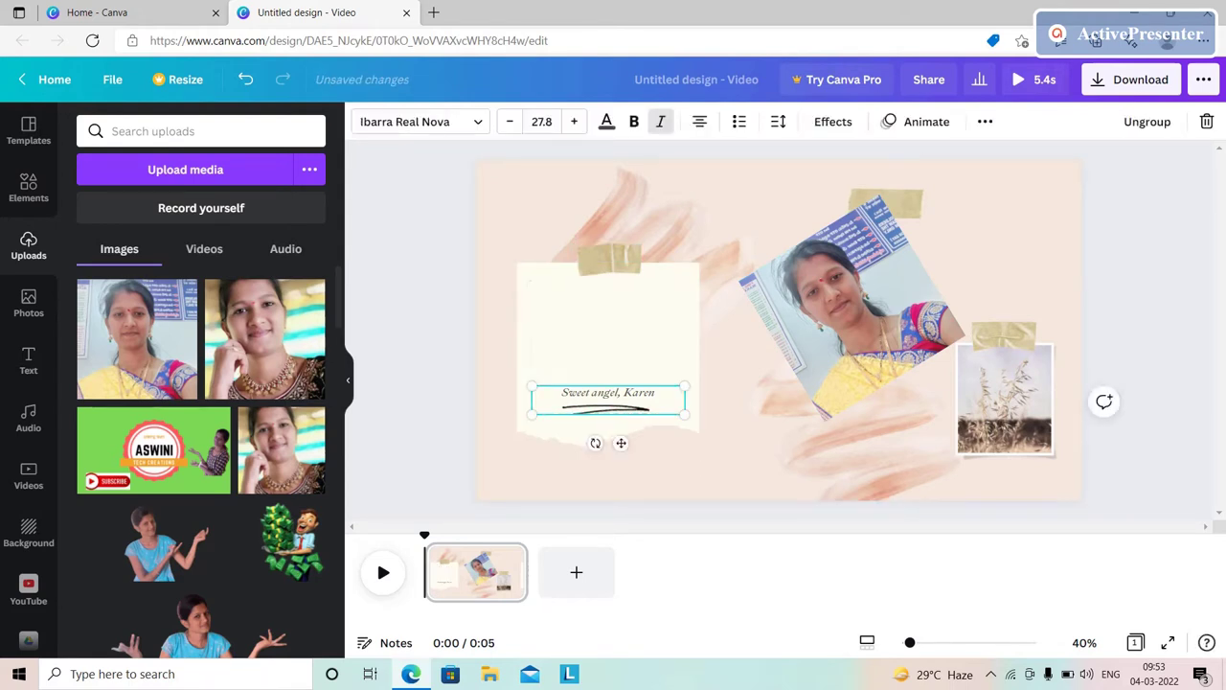
{"action": "key", "text": "Delete"}
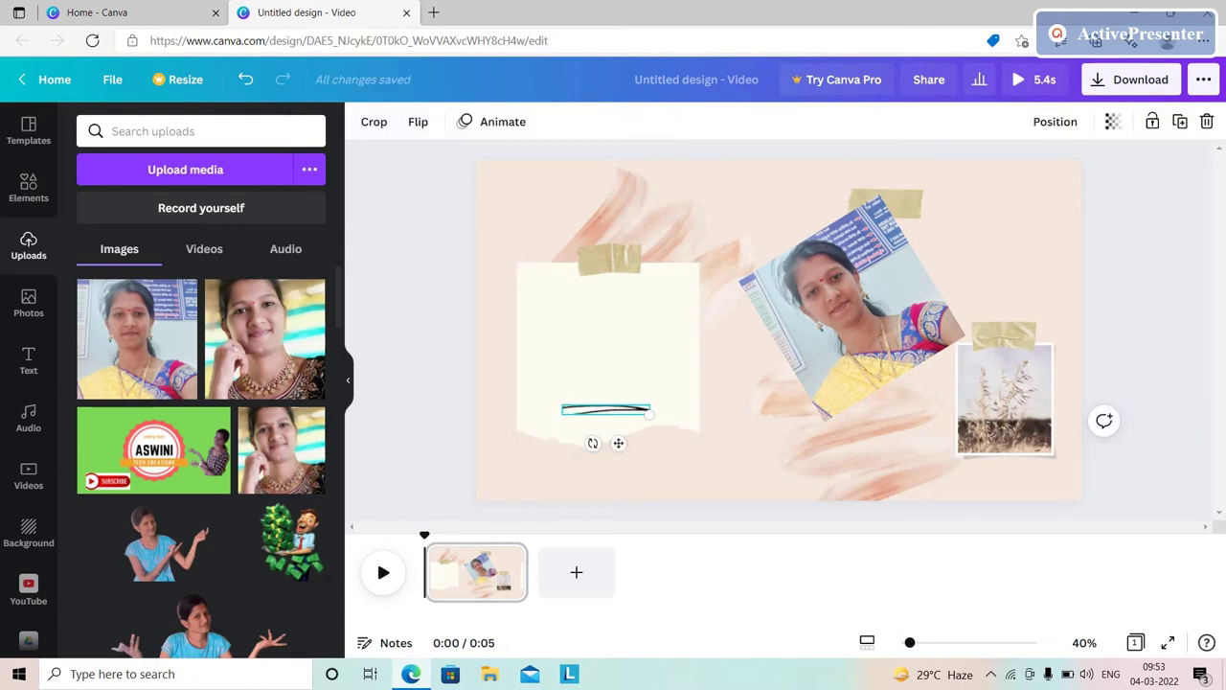
{"action": "key", "text": "Delete"}
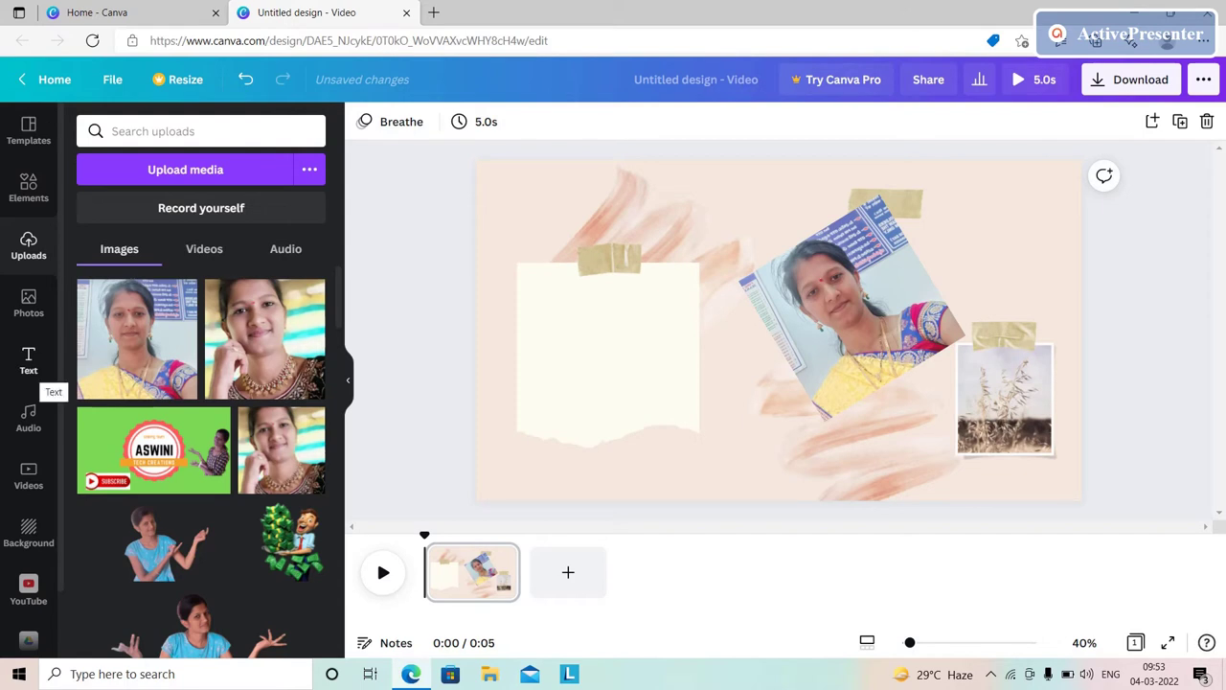
Try out a default heading, subheading and body text on the page, and remove them again.
{"action": "left_click", "coordinate": [29, 361]}
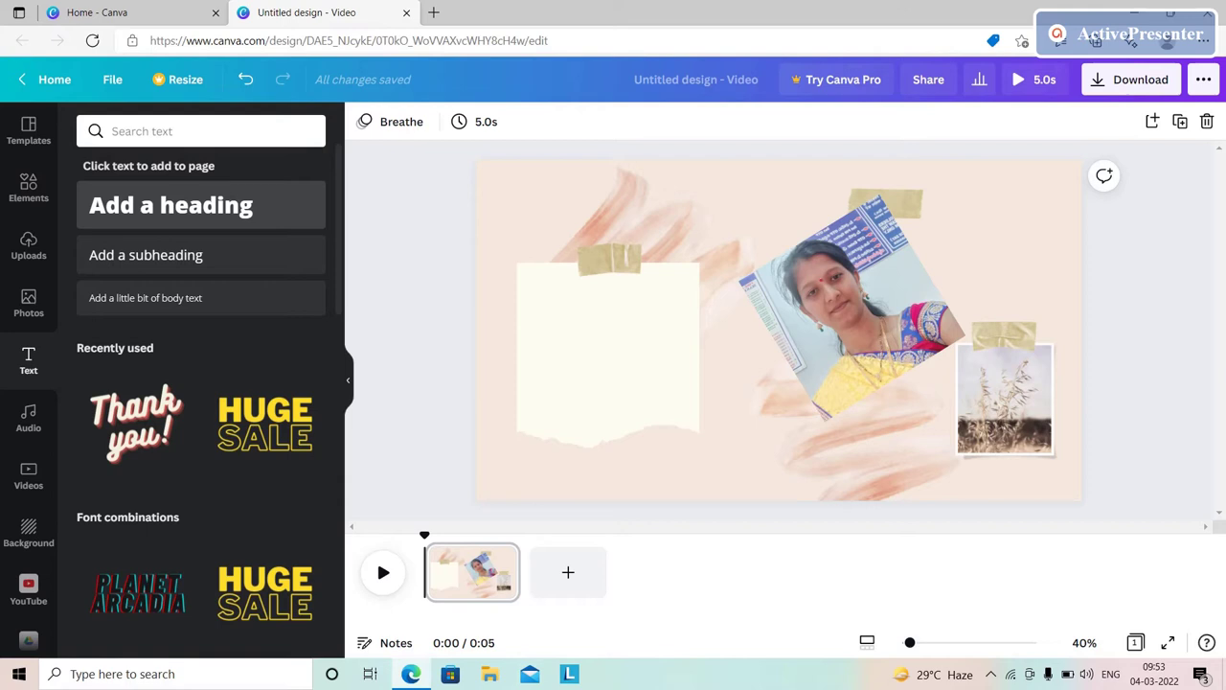
{"action": "left_click", "coordinate": [170, 205]}
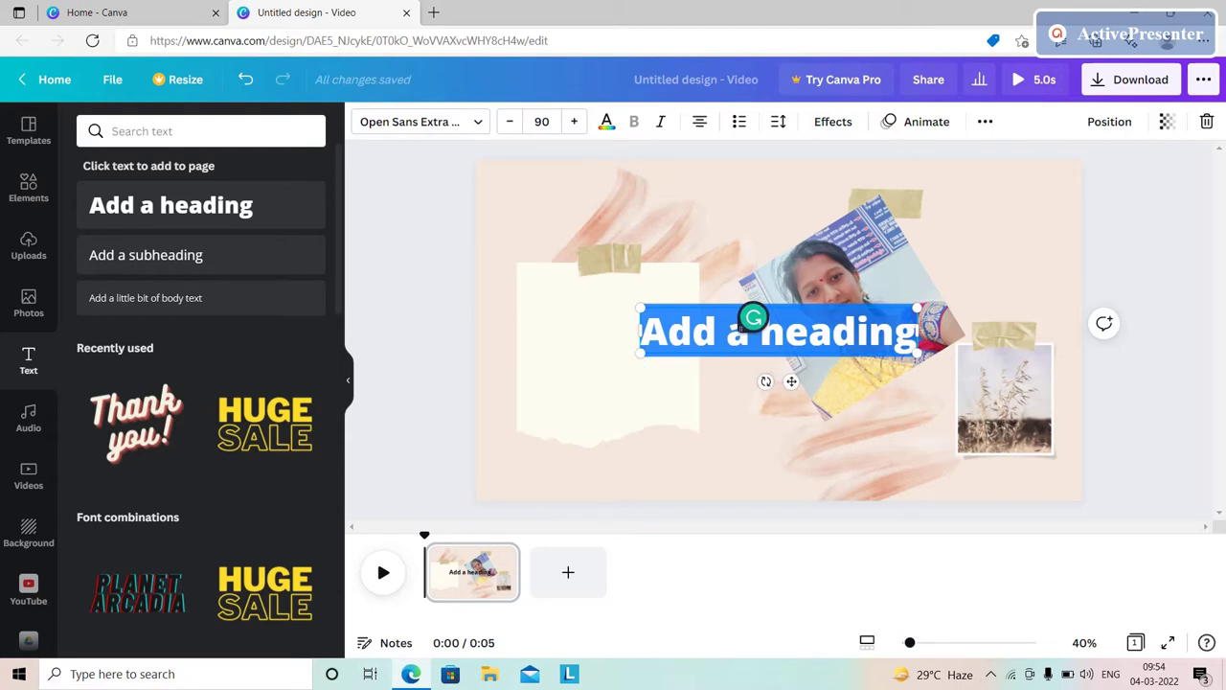
{"action": "key", "text": "BackSpace"}
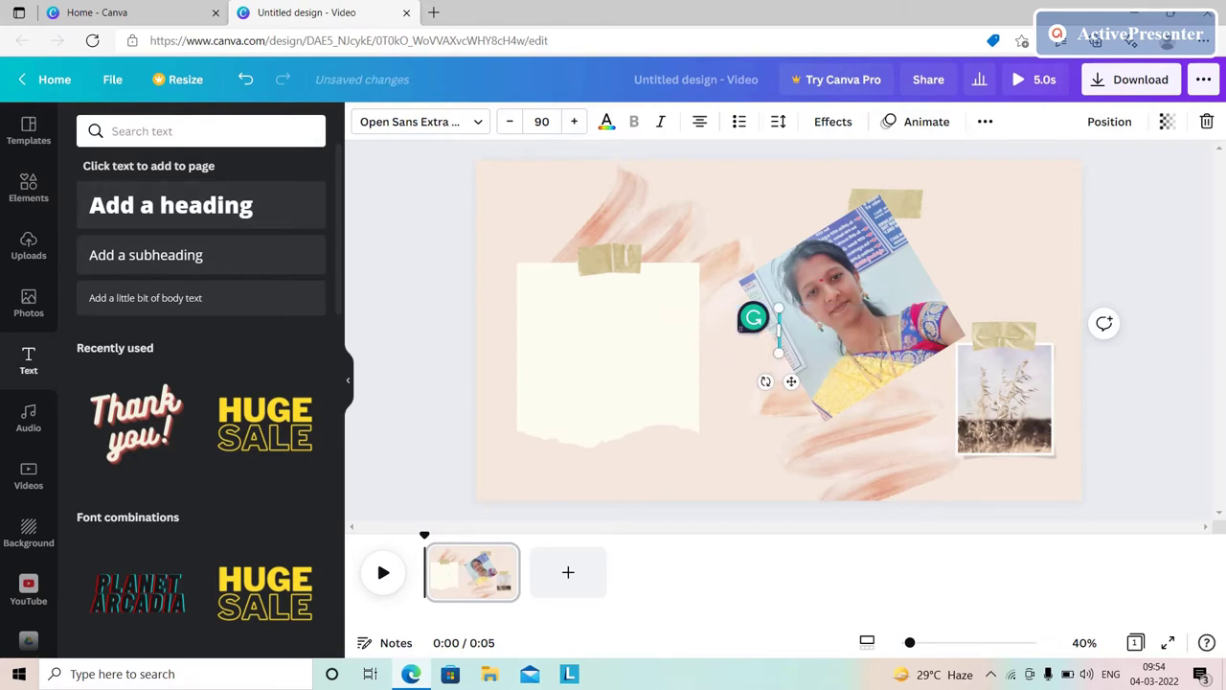
{"action": "left_click", "coordinate": [145, 255]}
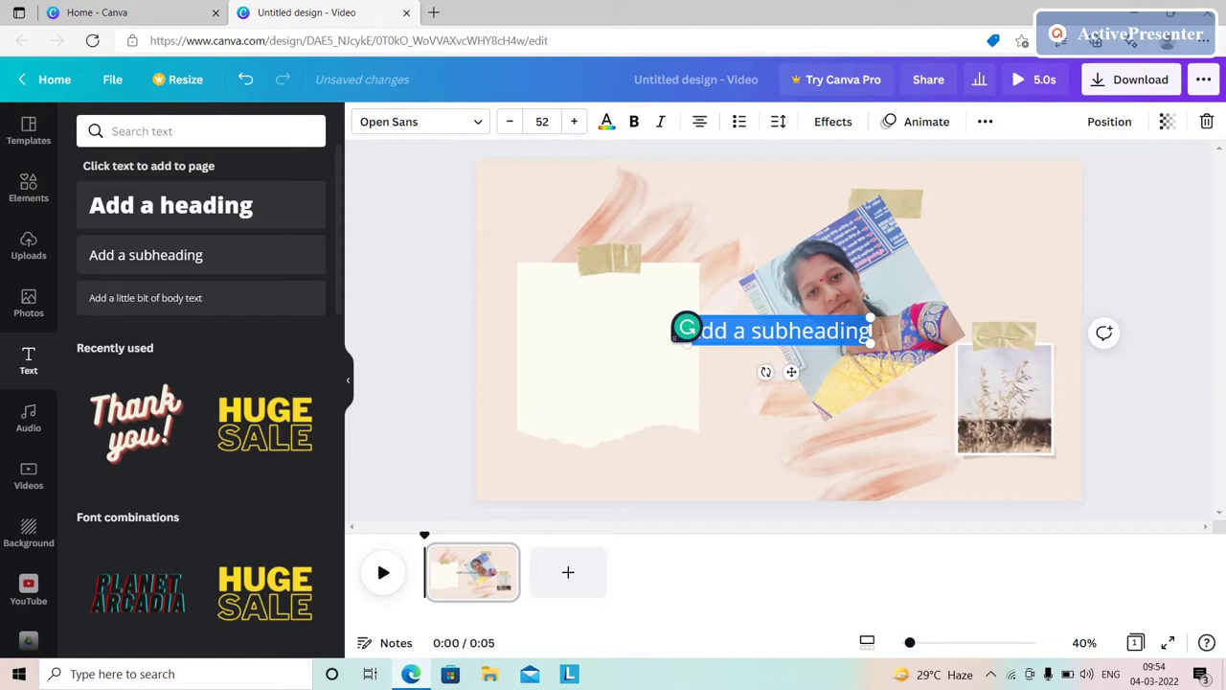
{"action": "left_click", "coordinate": [145, 298]}
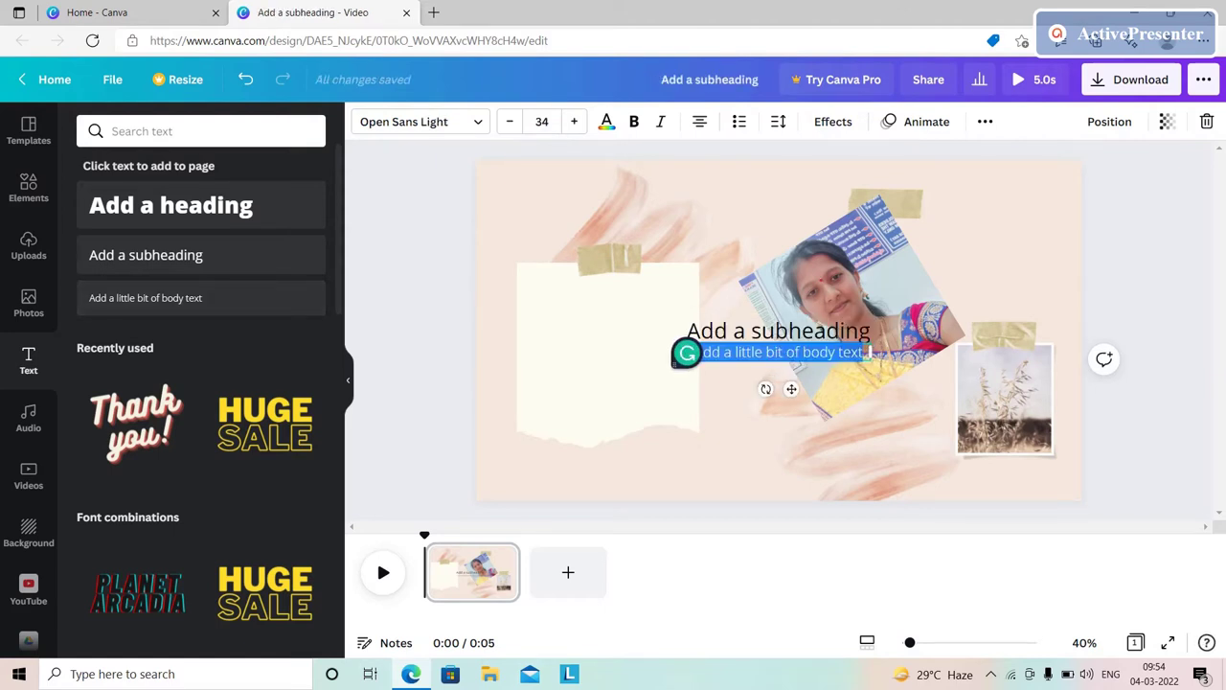
{"action": "key", "text": "BackSpace"}
{"action": "key", "text": "BackSpace"}
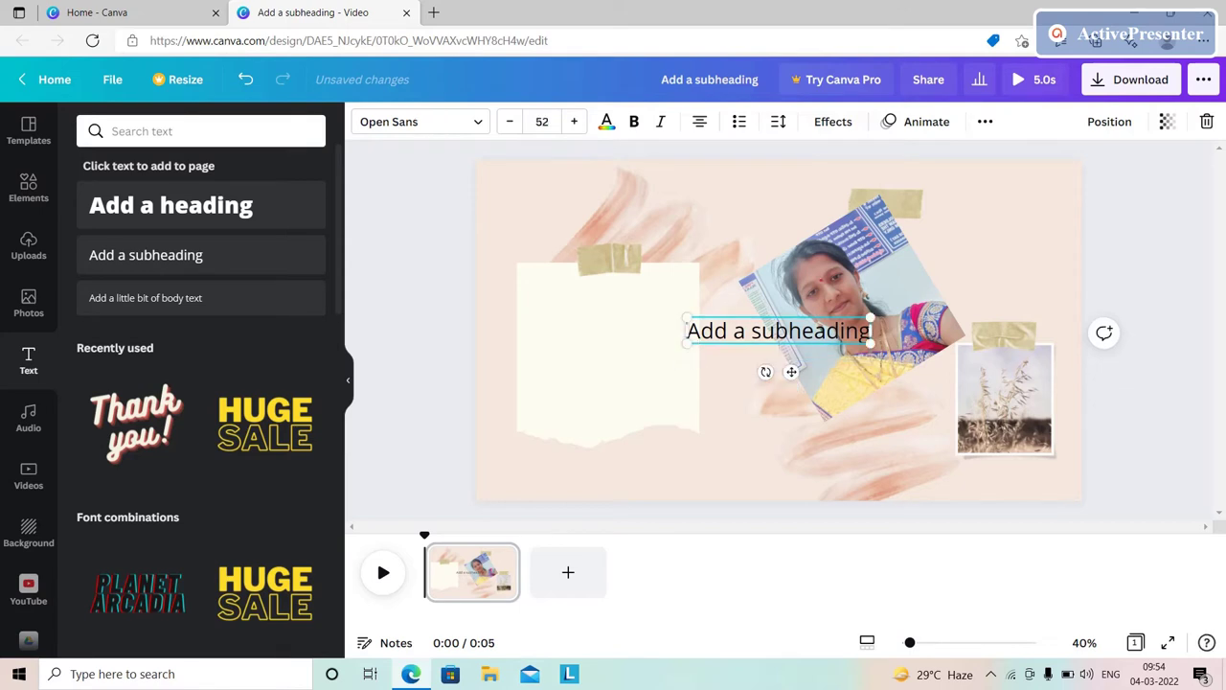
{"action": "key", "text": "BackSpace"}
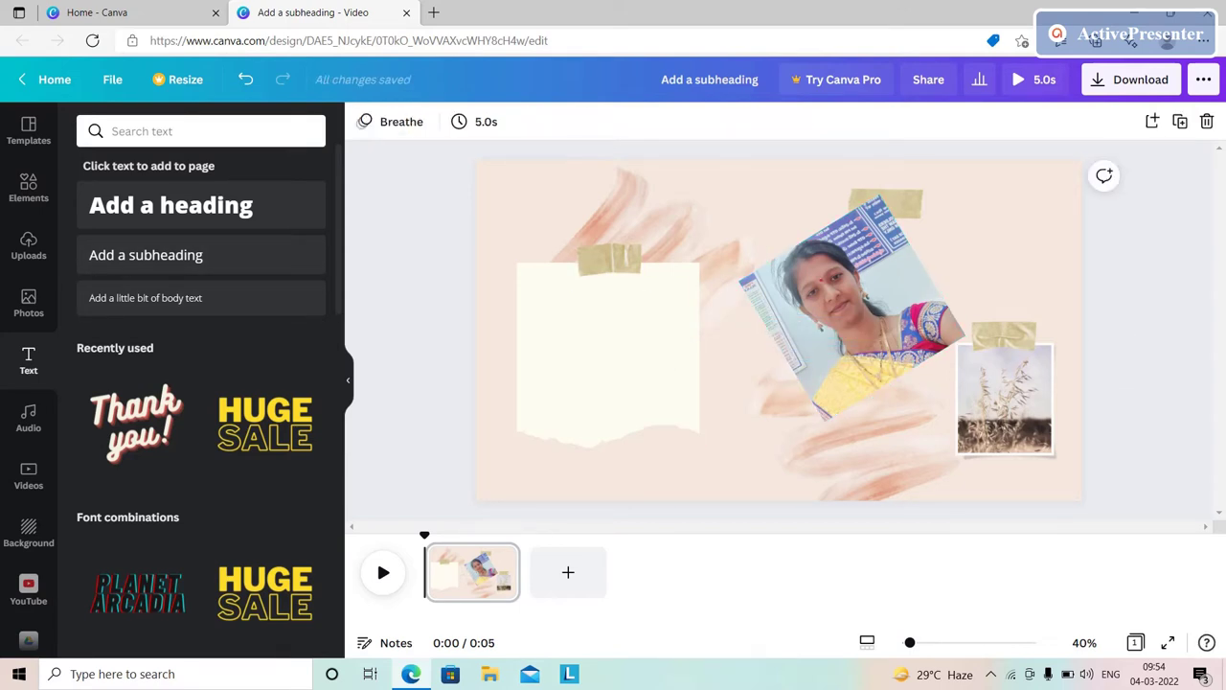
Try the Planet Arcadia font combination on the page and delete it again.
{"action": "scroll", "coordinate": [201, 402], "scroll_direction": "down", "scroll_amount": 2}
{"action": "scroll", "coordinate": [201, 402], "scroll_direction": "down", "scroll_amount": 1}
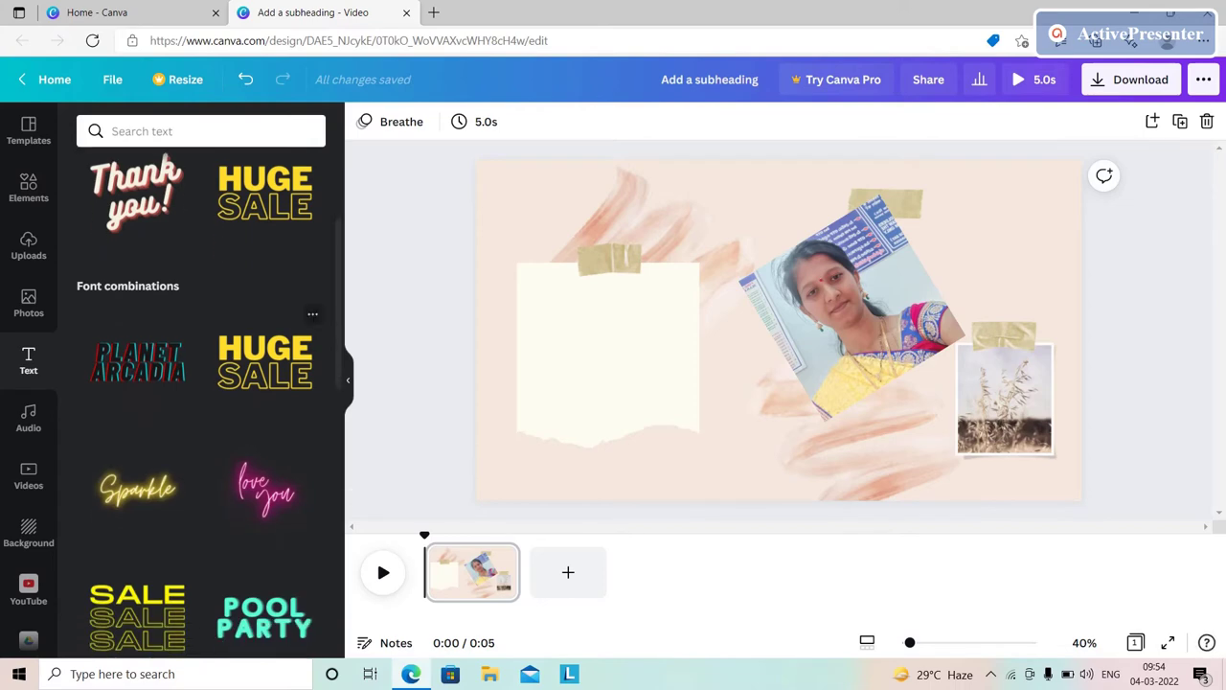
{"action": "left_click_drag", "start_coordinate": [137, 362], "coordinate": [652, 340]}
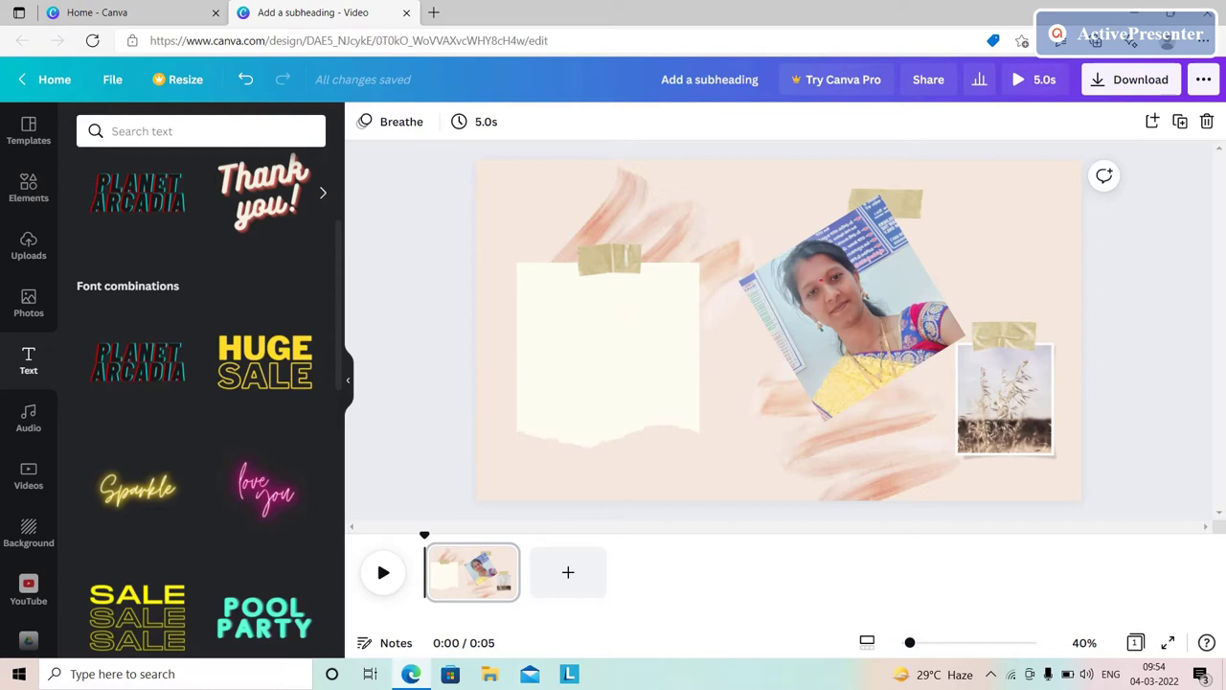
{"action": "left_click", "coordinate": [137, 362]}
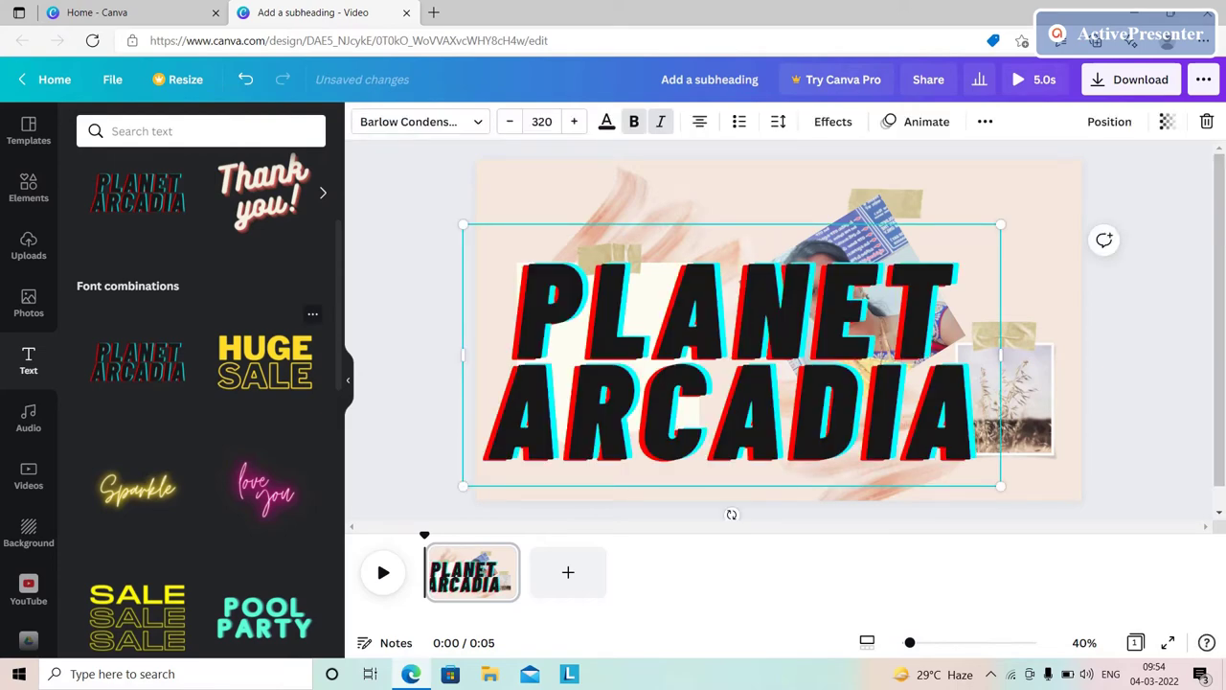
{"action": "key", "text": "Delete"}
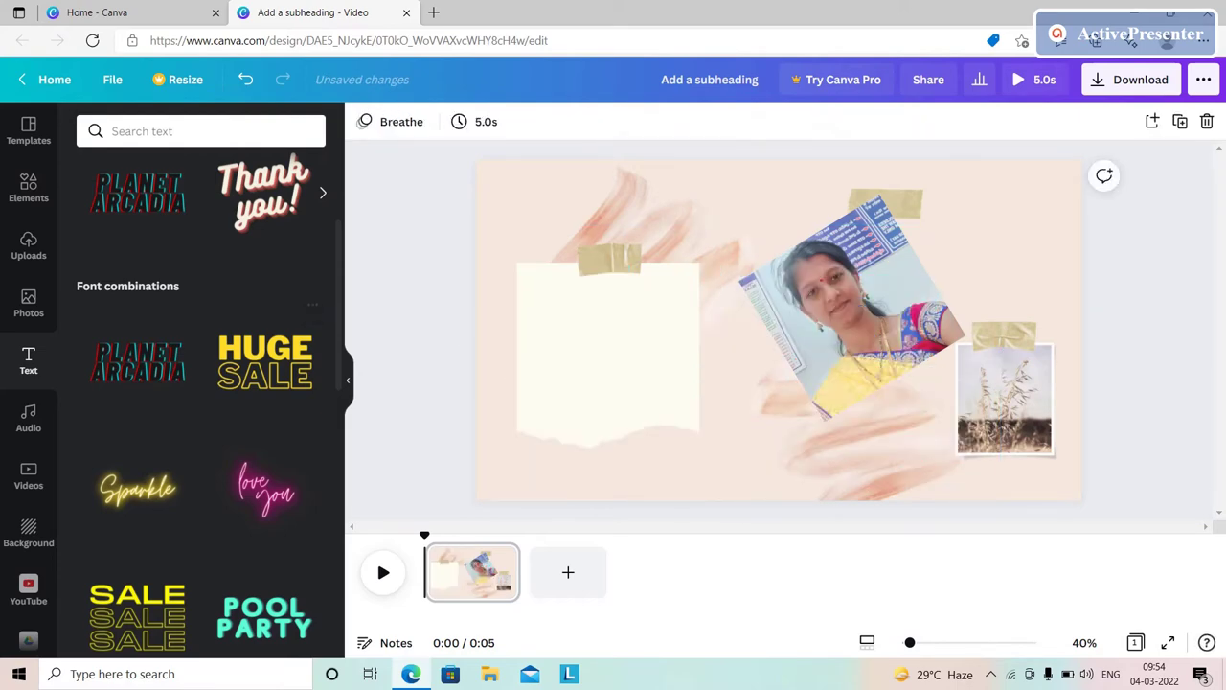
Add a default subheading text and place it across the upper half of the paper note.
{"action": "scroll", "coordinate": [202, 383], "scroll_direction": "up", "scroll_amount": 3}
{"action": "scroll", "coordinate": [201, 403], "scroll_direction": "down", "scroll_amount": 5}
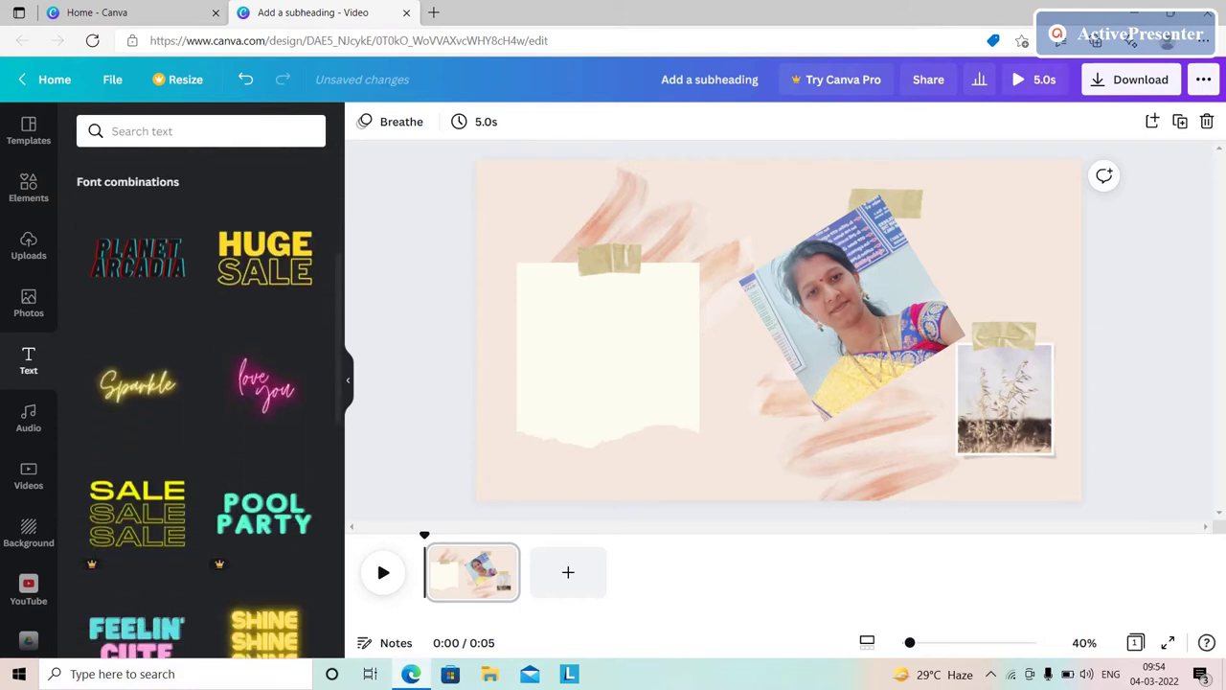
{"action": "scroll", "coordinate": [201, 403], "scroll_direction": "up", "scroll_amount": 5}
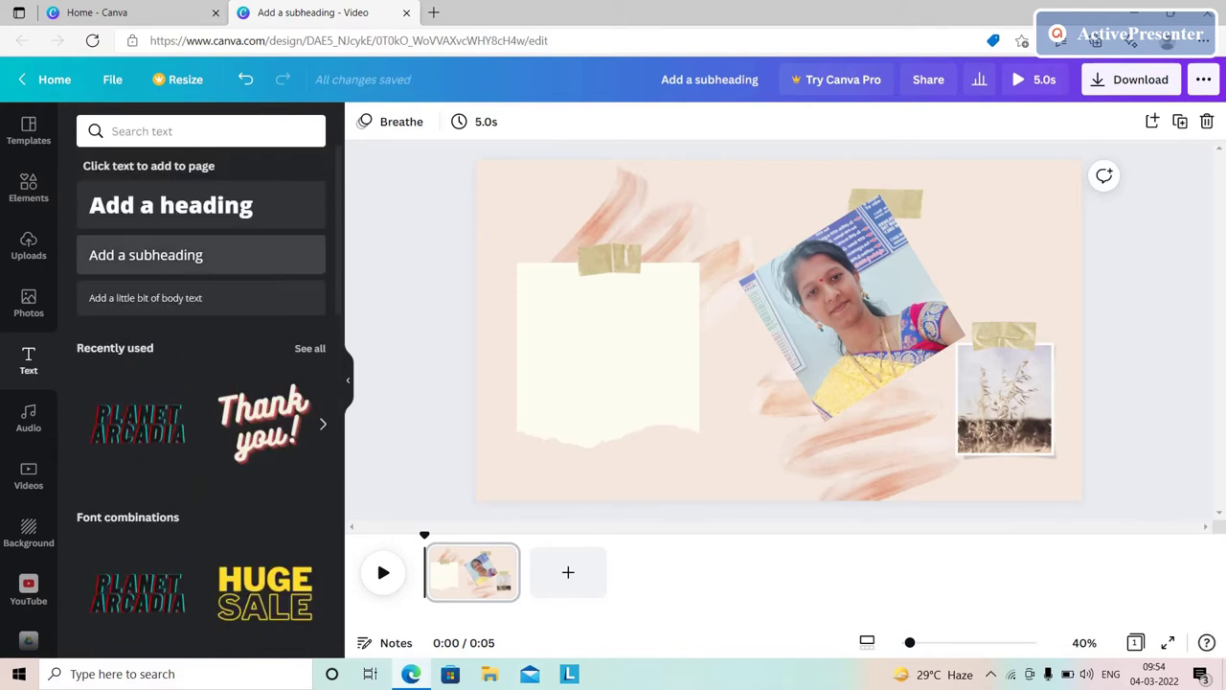
{"action": "left_click", "coordinate": [146, 255]}
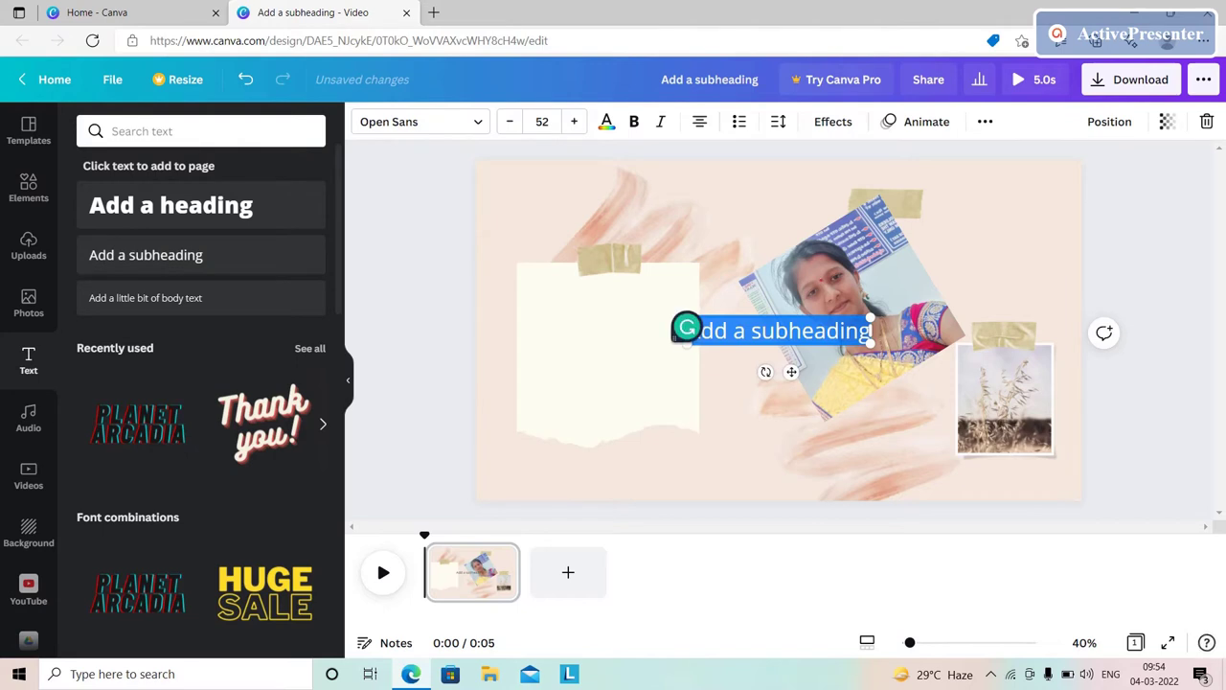
{"action": "left_click_drag", "start_coordinate": [772, 331], "coordinate": [607, 319]}
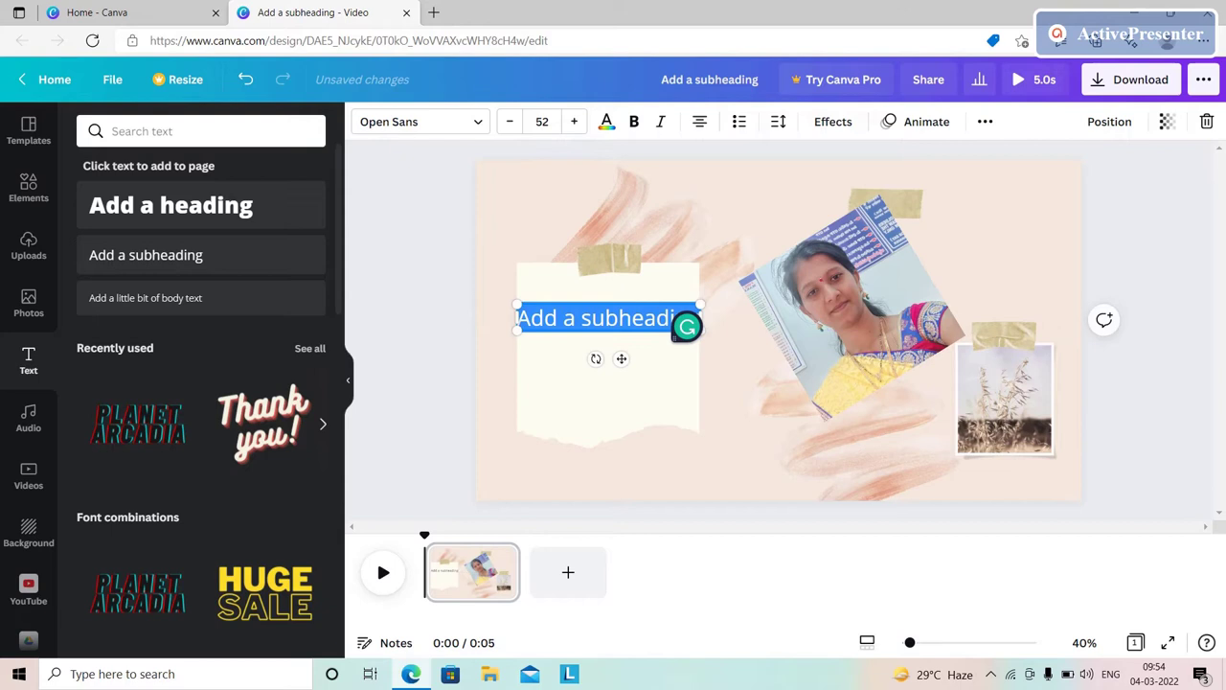
Replace the placeholder subheading with "ASWINI TECH CREATIONS" in capitals, breaking the line before CREATIONS.
{"action": "key", "text": "Caps_Lock"}
{"action": "type", "text": "AS"}
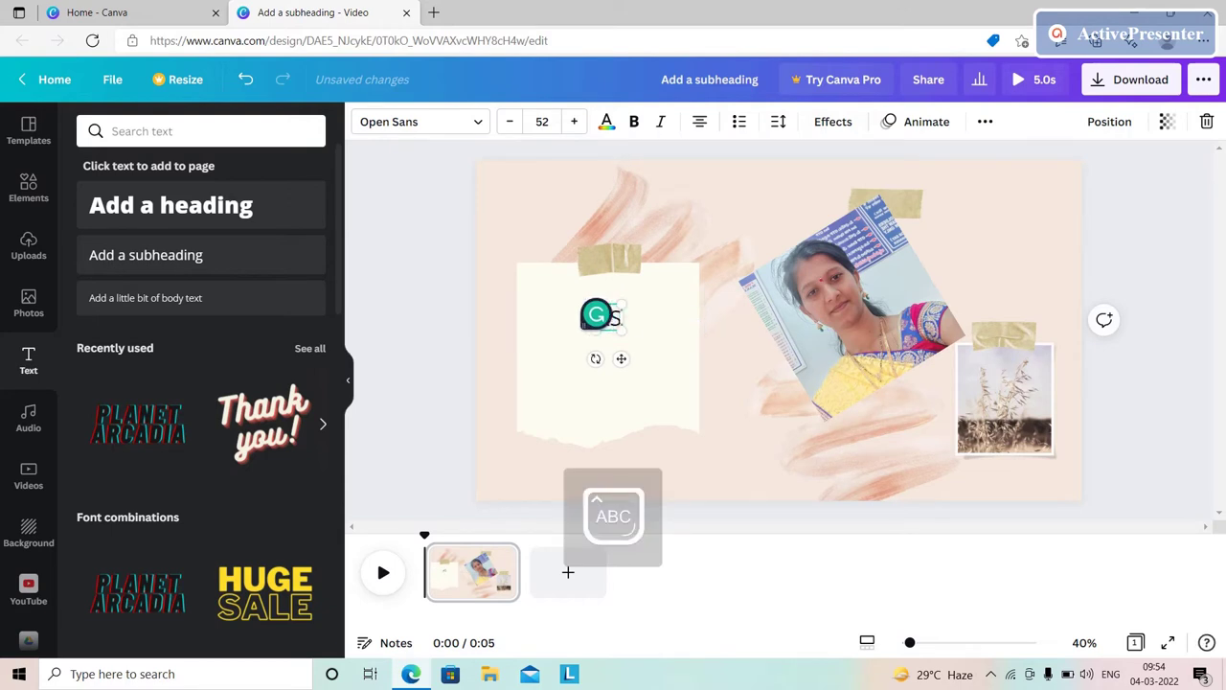
{"action": "type", "text": "WINI TC"}
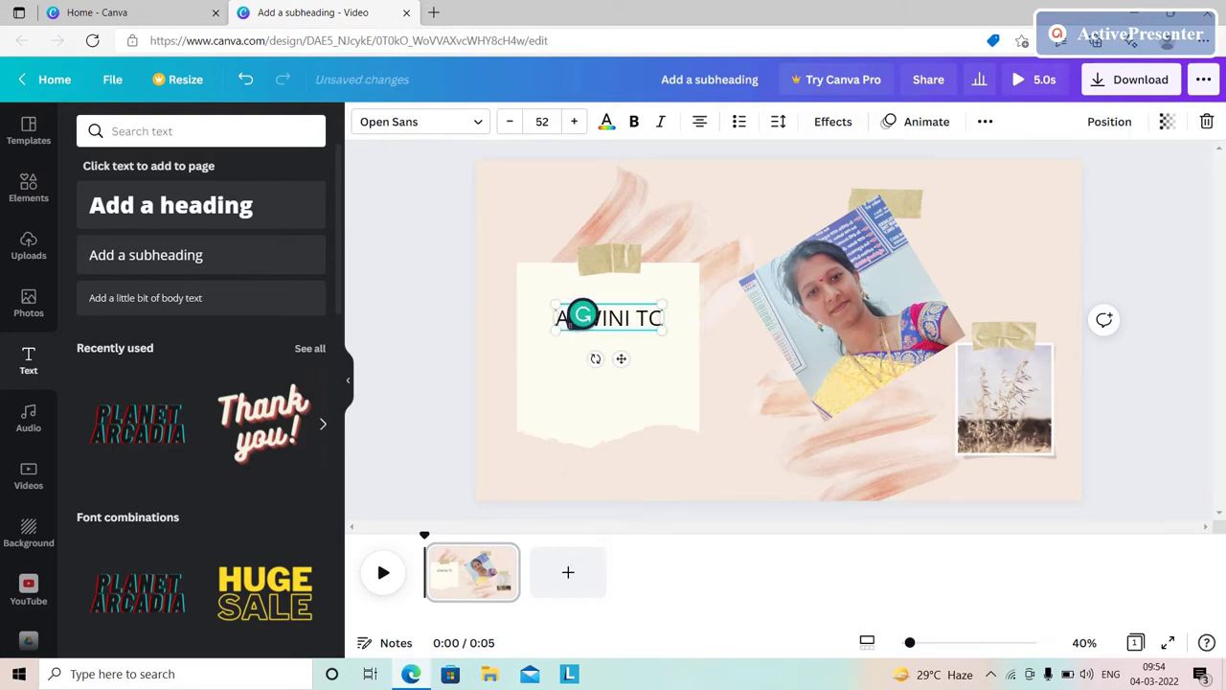
{"action": "key", "text": "BackSpace"}
{"action": "type", "text": "E"}
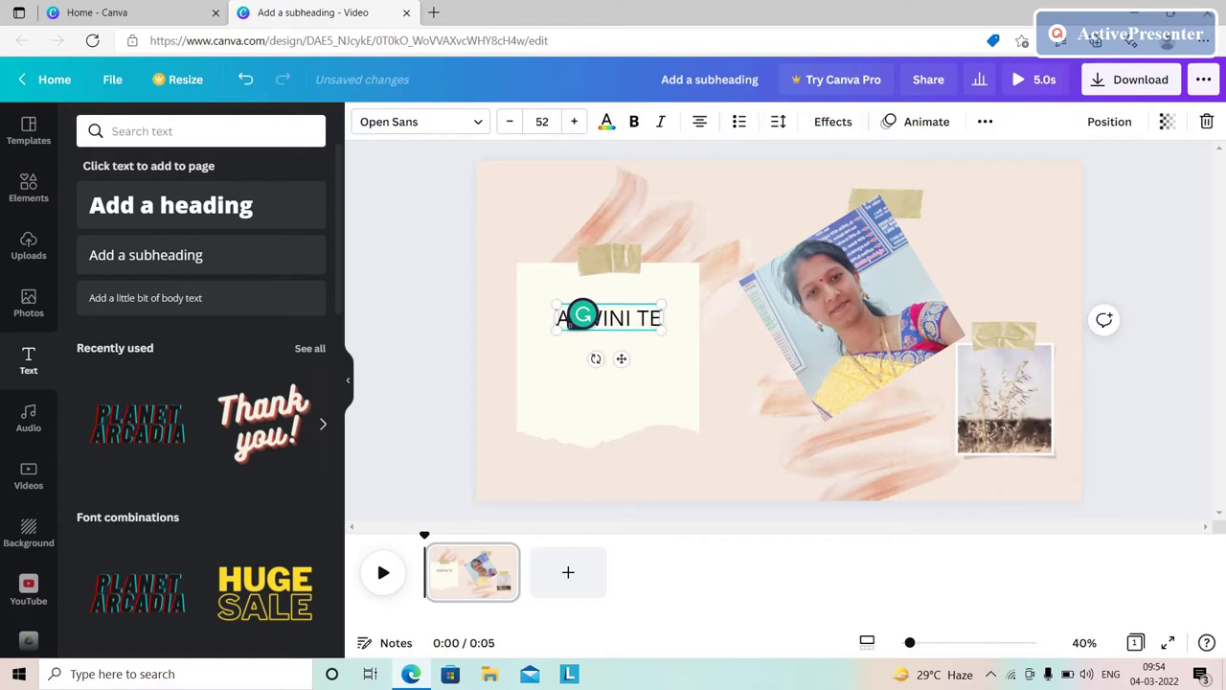
{"action": "type", "text": "CH CRE"}
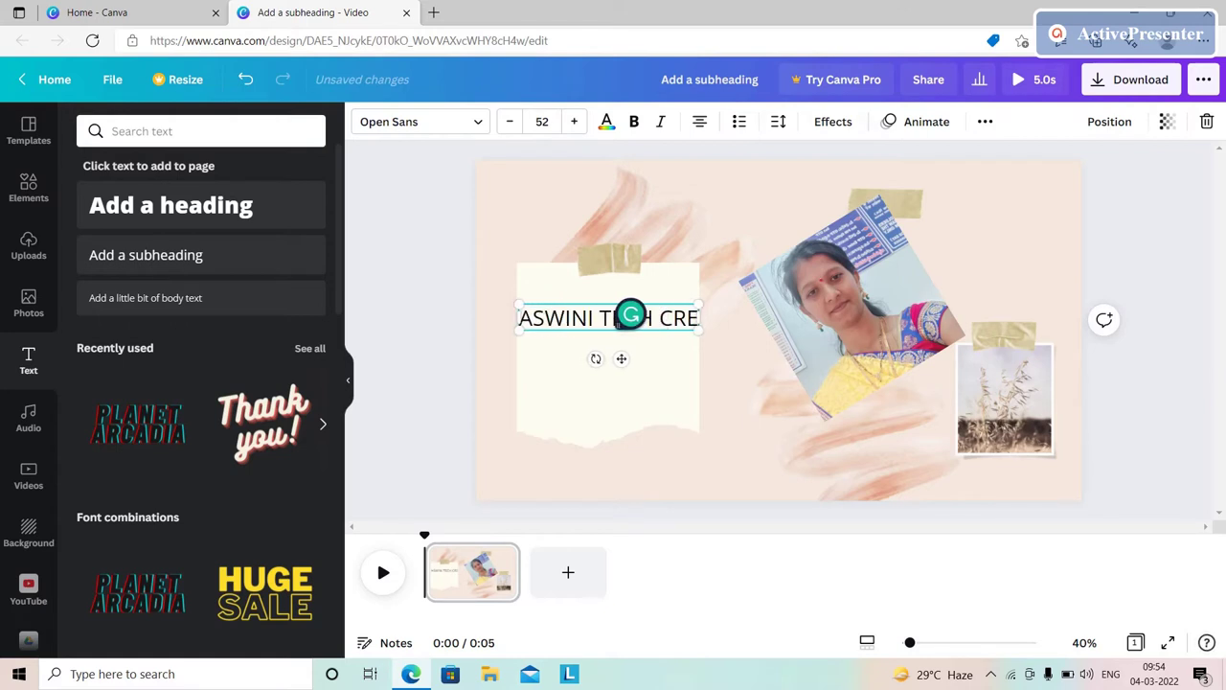
{"action": "type", "text": "ATION"}
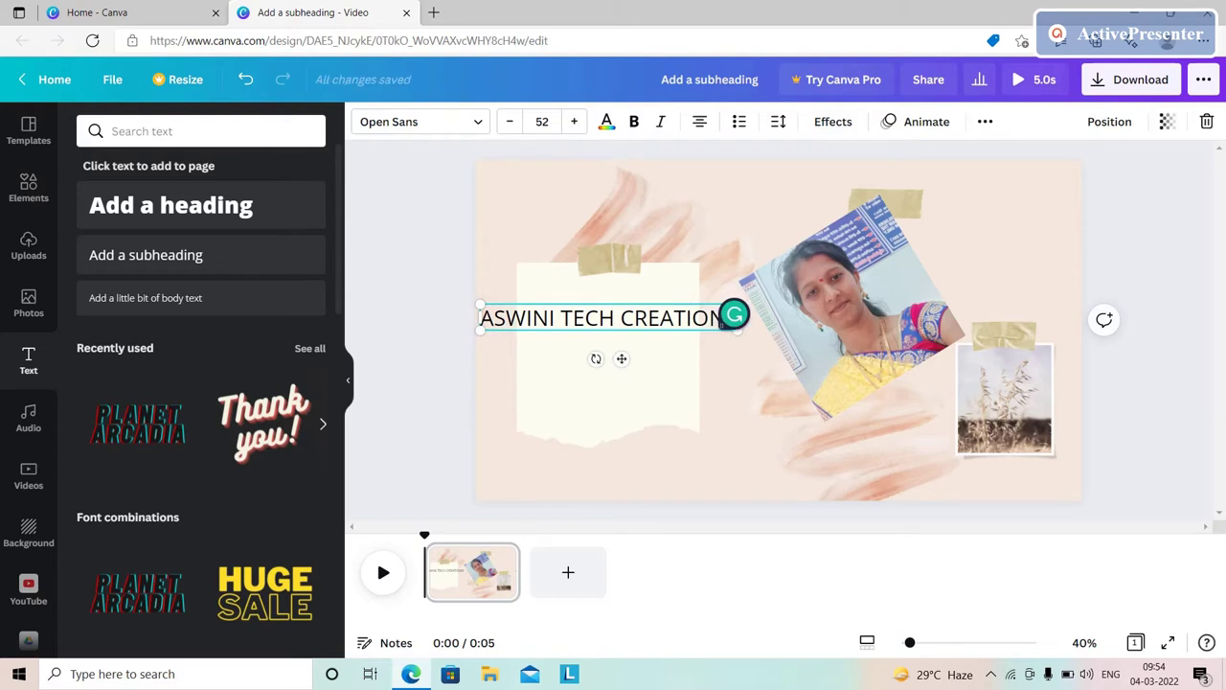
{"action": "key", "text": "Return"}
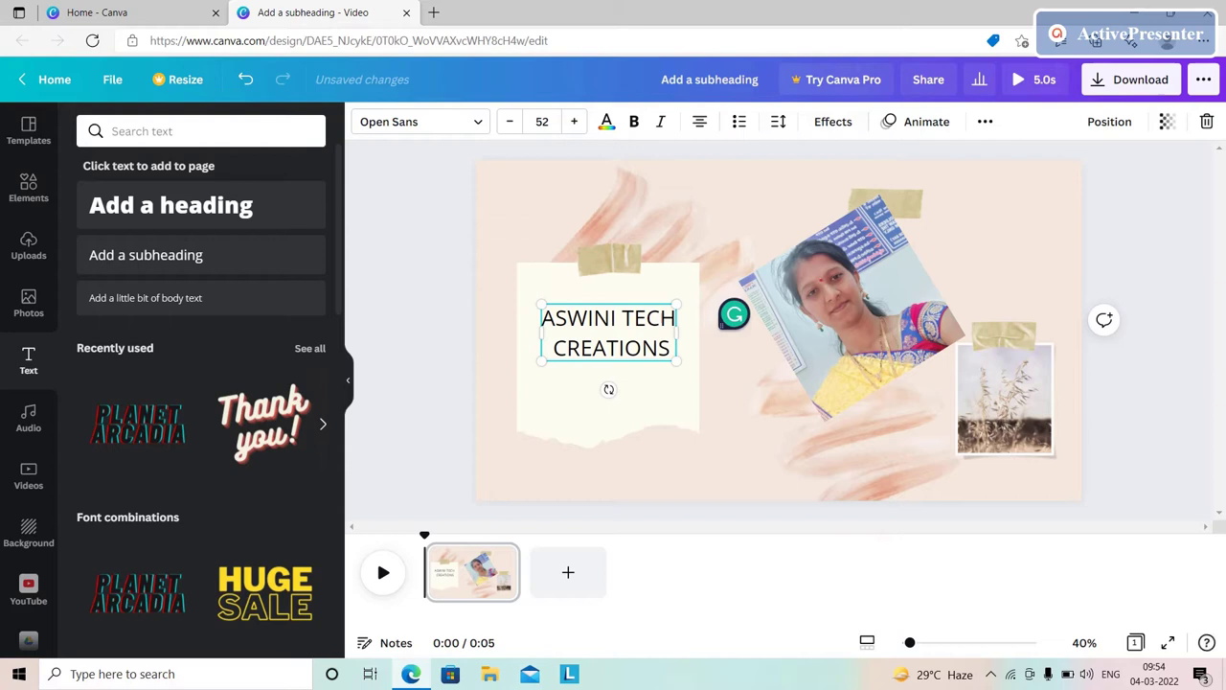
Format all of the note text as bold italic and align it left.
{"action": "key", "text": "ctrl+a"}
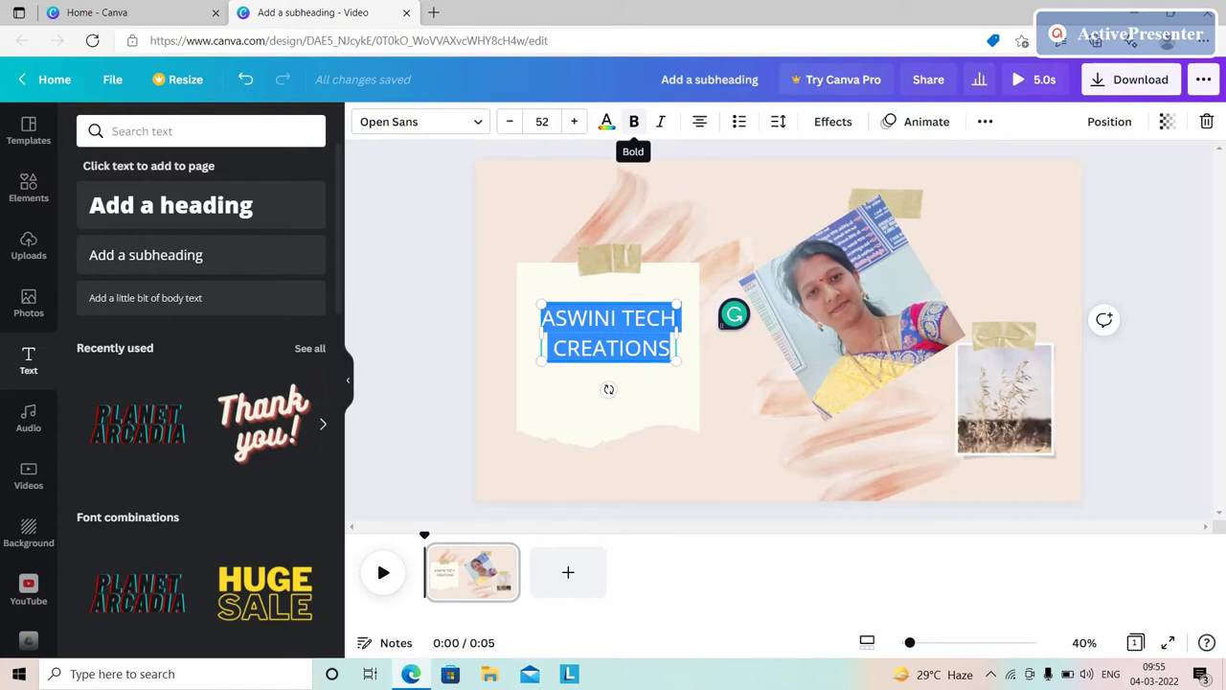
{"action": "left_click", "coordinate": [633, 121]}
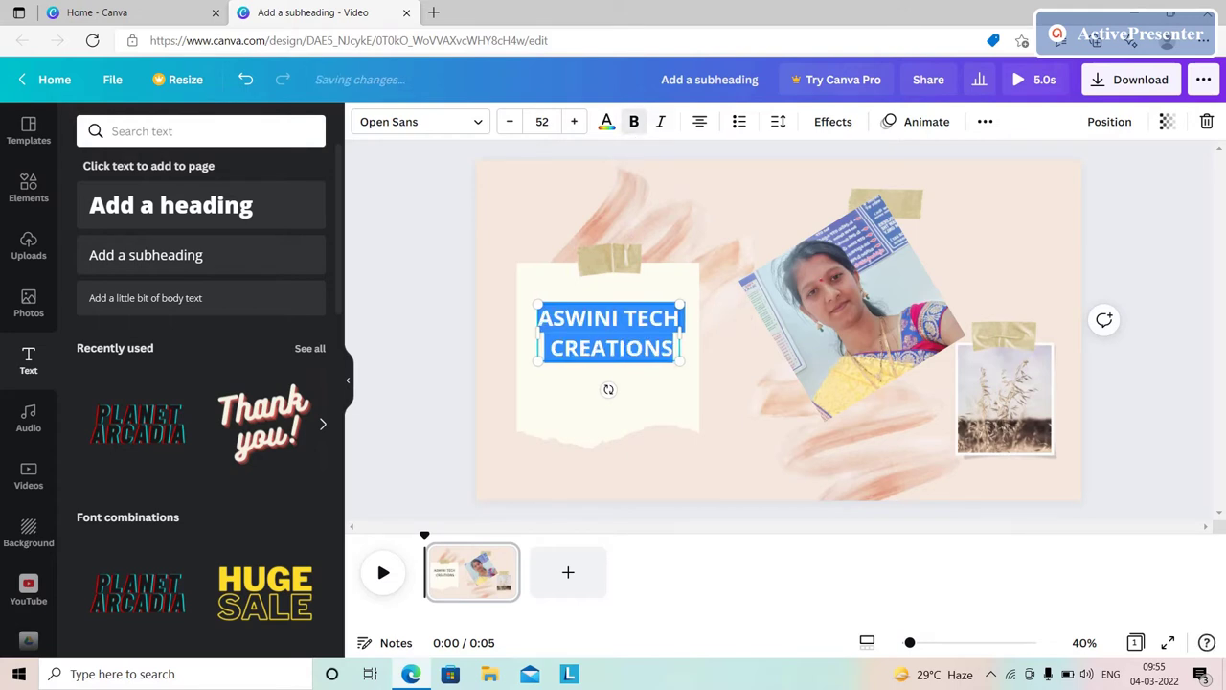
{"action": "left_click", "coordinate": [660, 121]}
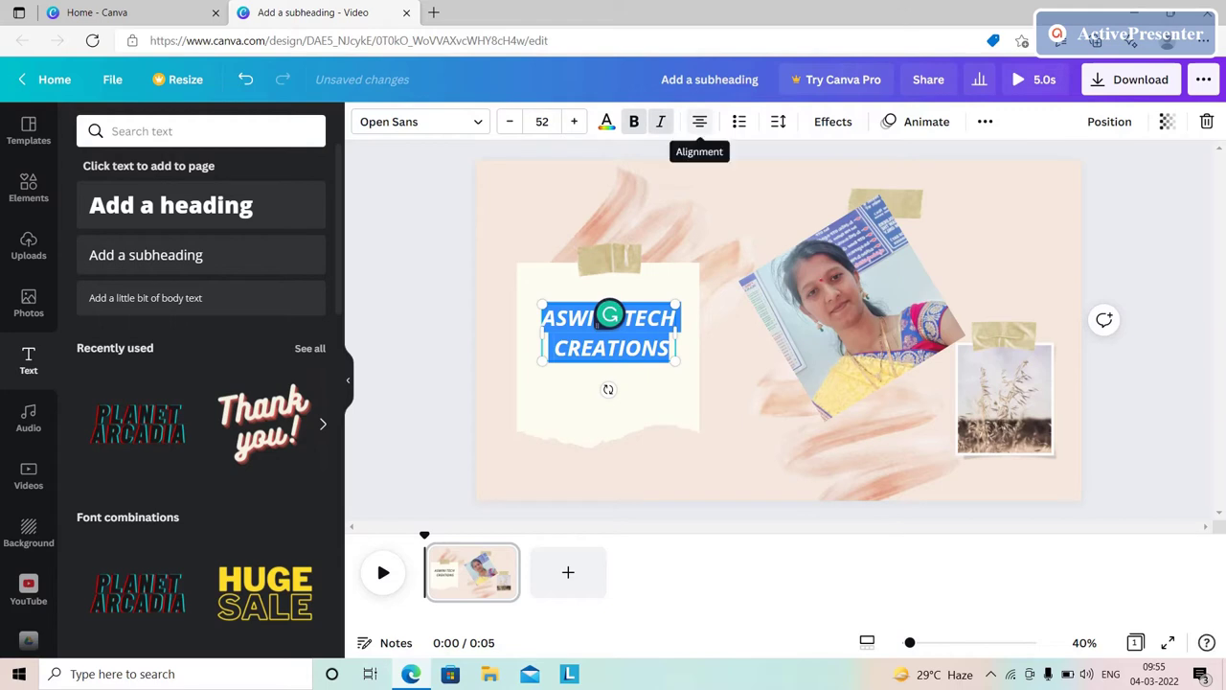
{"action": "left_click", "coordinate": [699, 120]}
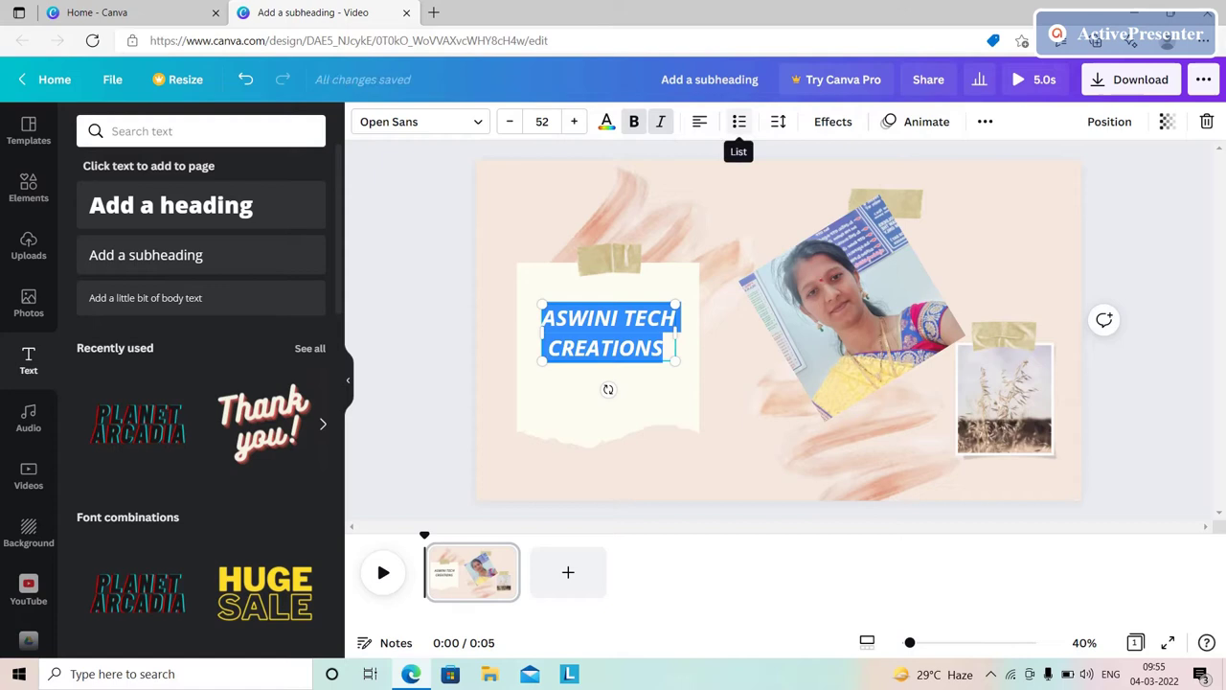
Try a bulleted list on the note text, and remove the bullets from both lines again.
{"action": "left_click", "coordinate": [739, 122]}
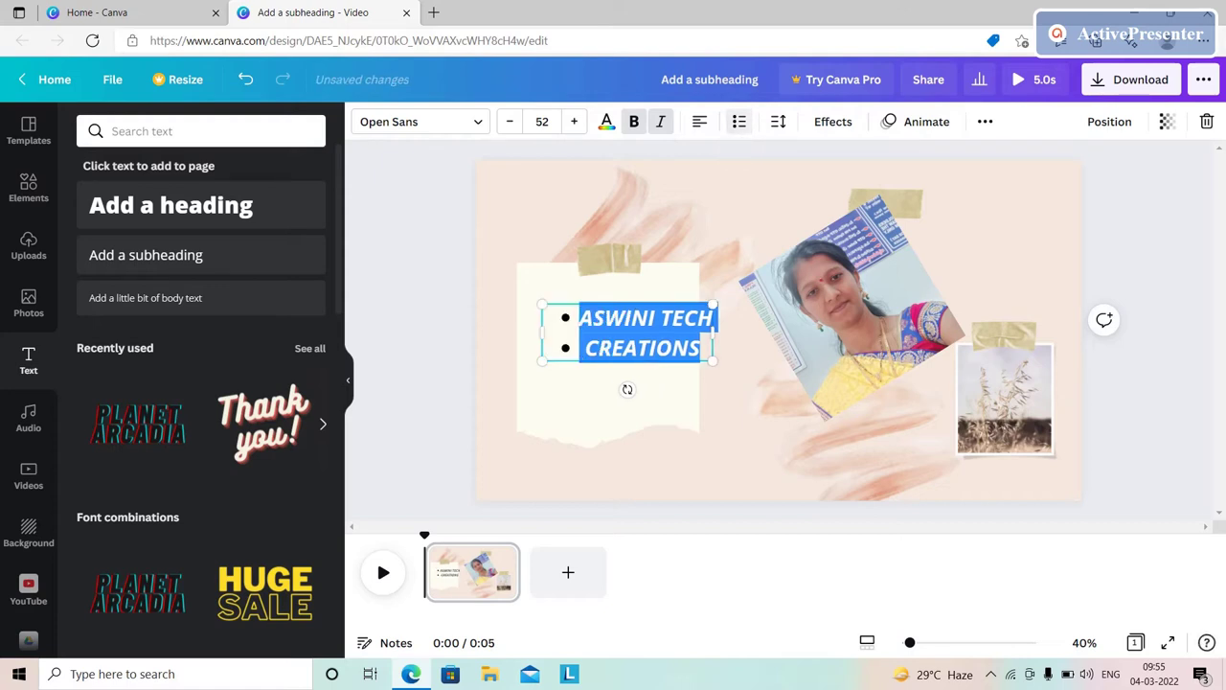
{"action": "key", "text": "BackSpace"}
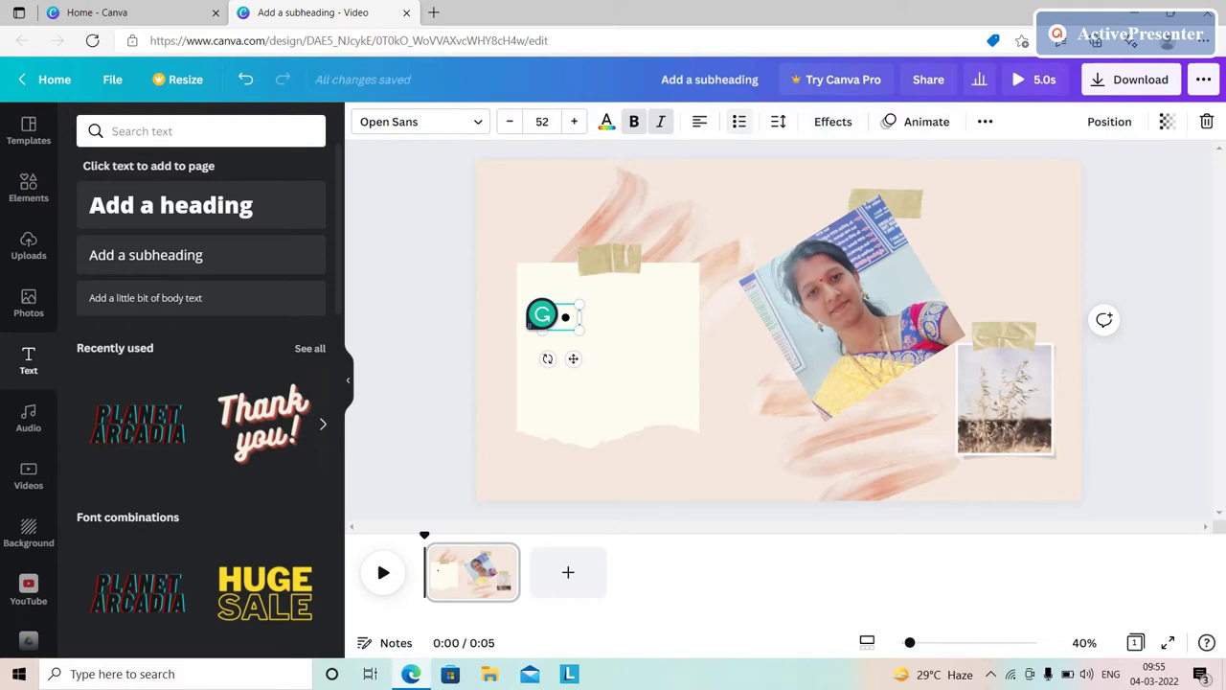
{"action": "key", "text": "ctrl+z"}
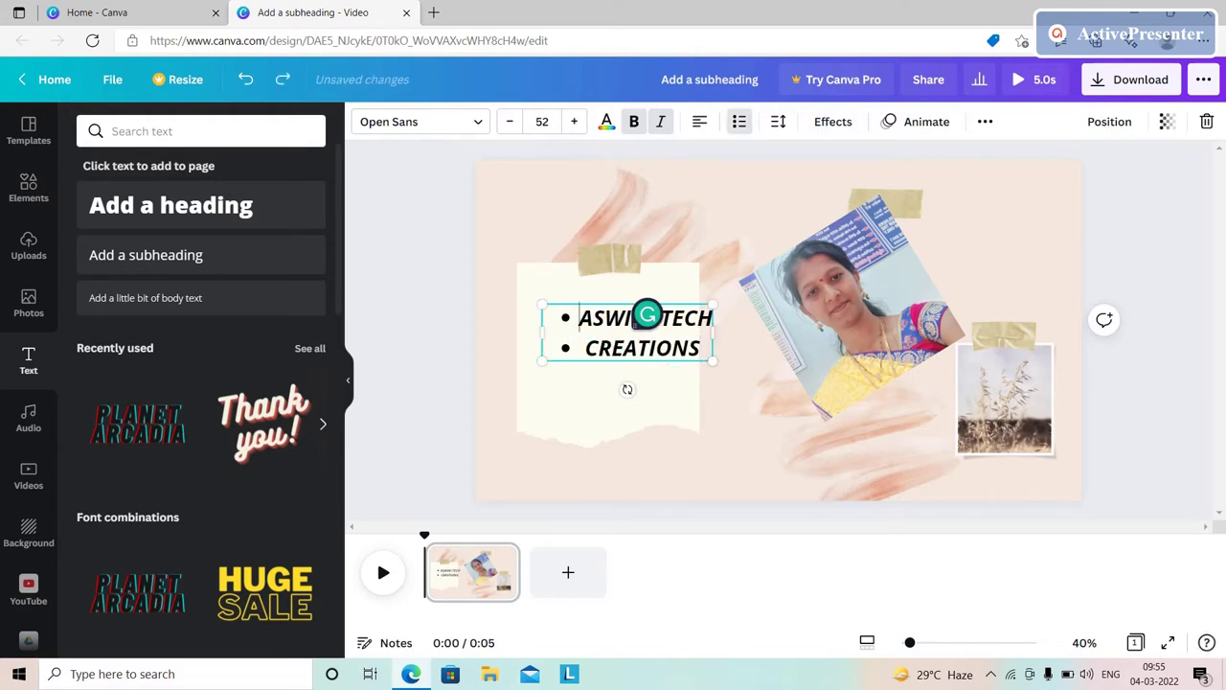
{"action": "key", "text": "BackSpace"}
{"action": "left_click", "coordinate": [580, 348]}
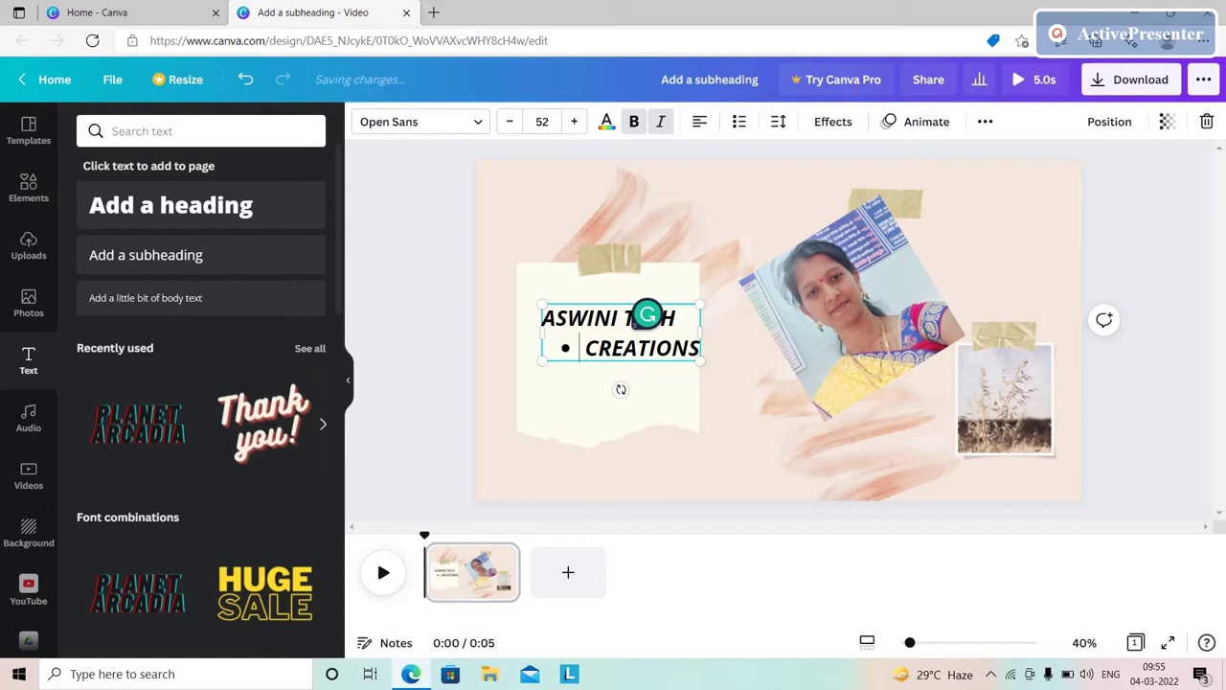
{"action": "key", "text": "BackSpace"}
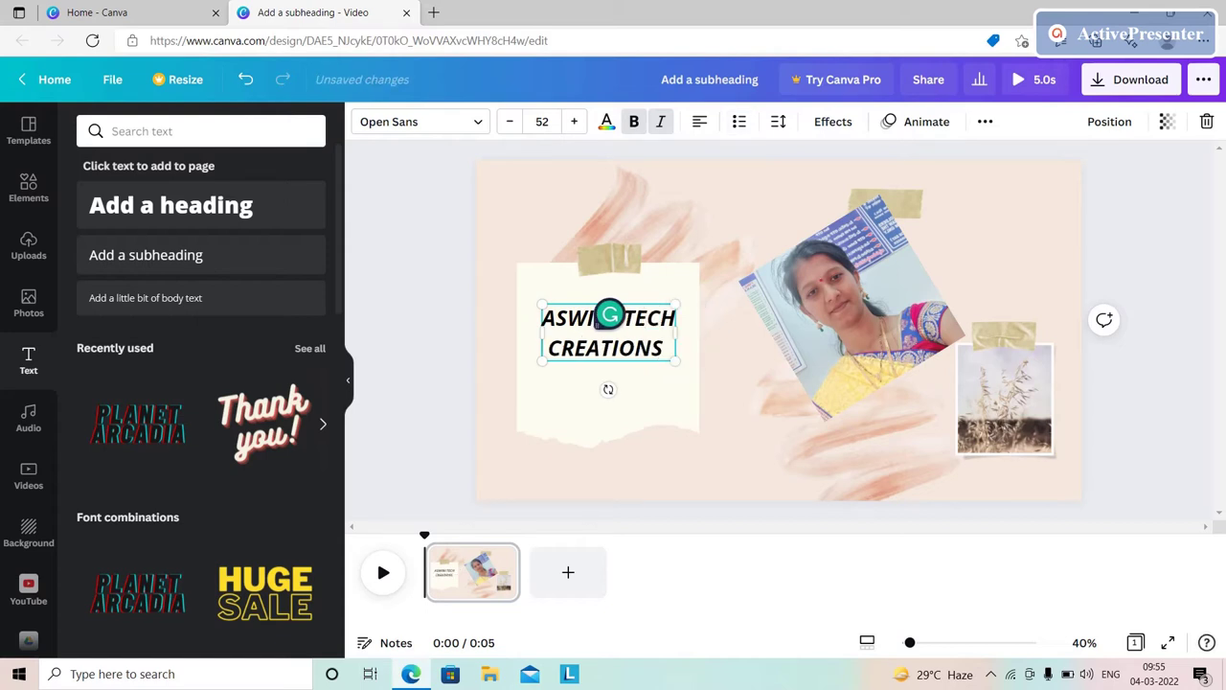
Check the letter spacing, line spacing and anchor options of the note text without changing them.
{"action": "key", "text": "ctrl+a"}
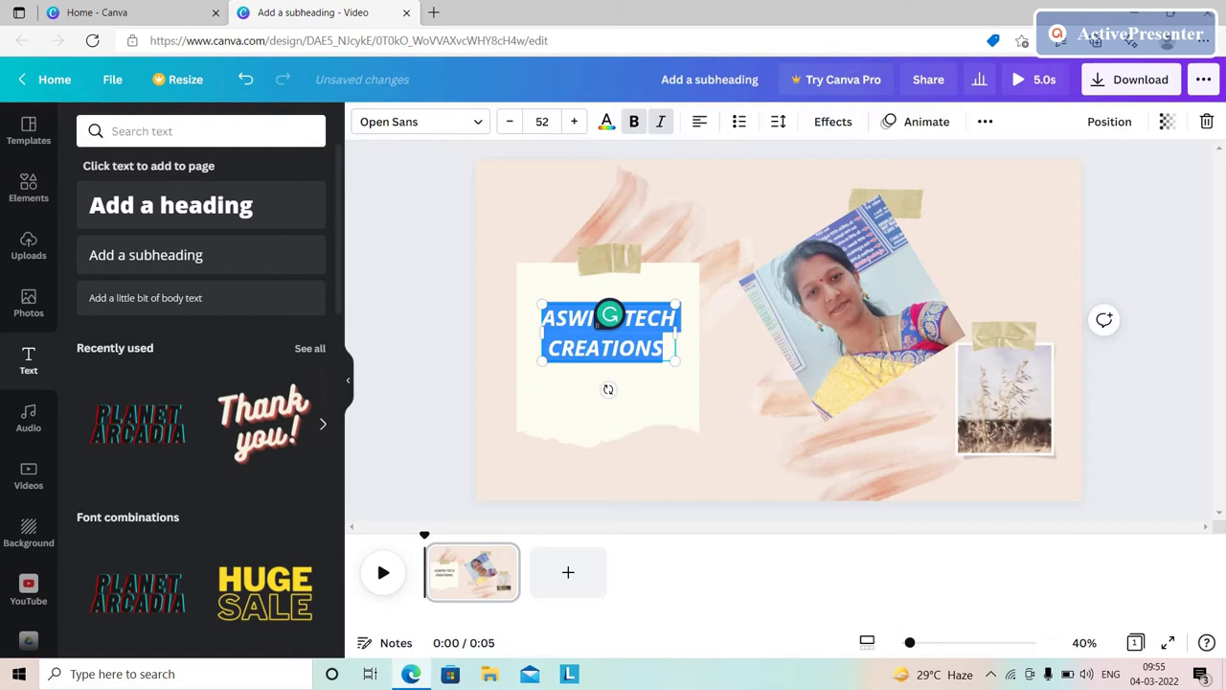
{"action": "left_click", "coordinate": [779, 122]}
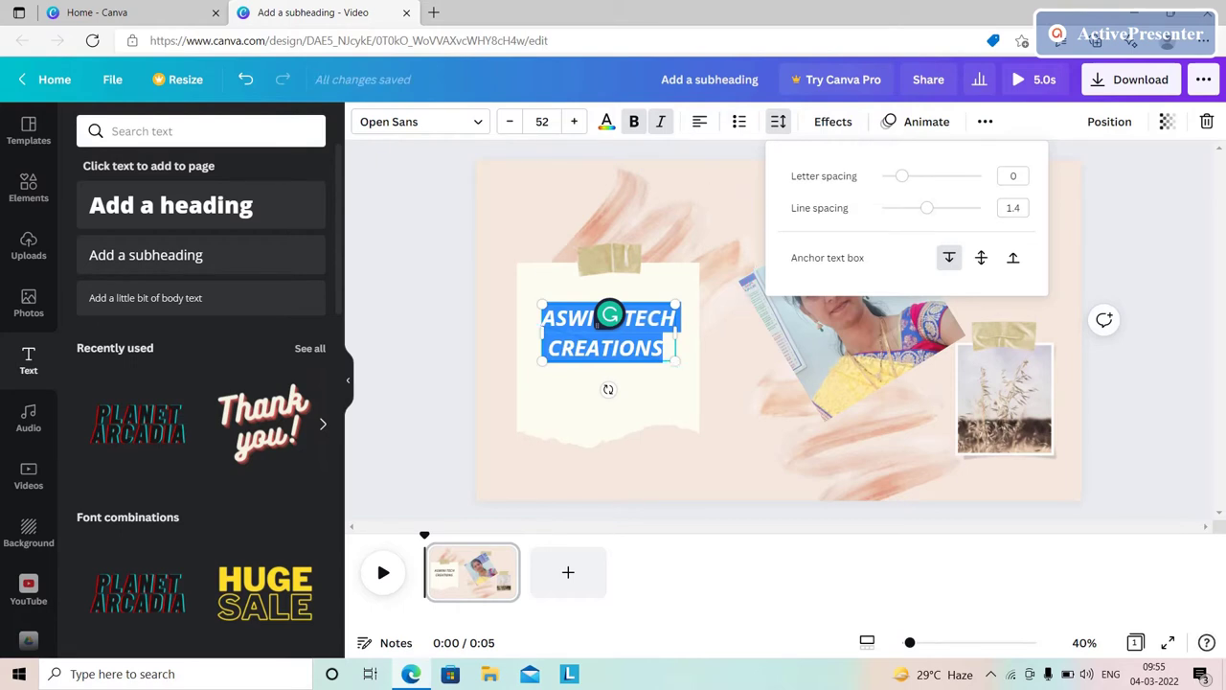
{"action": "left_click", "coordinate": [728, 403]}
Try the Rise, Pan, Fade, Typewriter and Ascend text animations on the note text.
{"action": "left_click", "coordinate": [608, 332]}
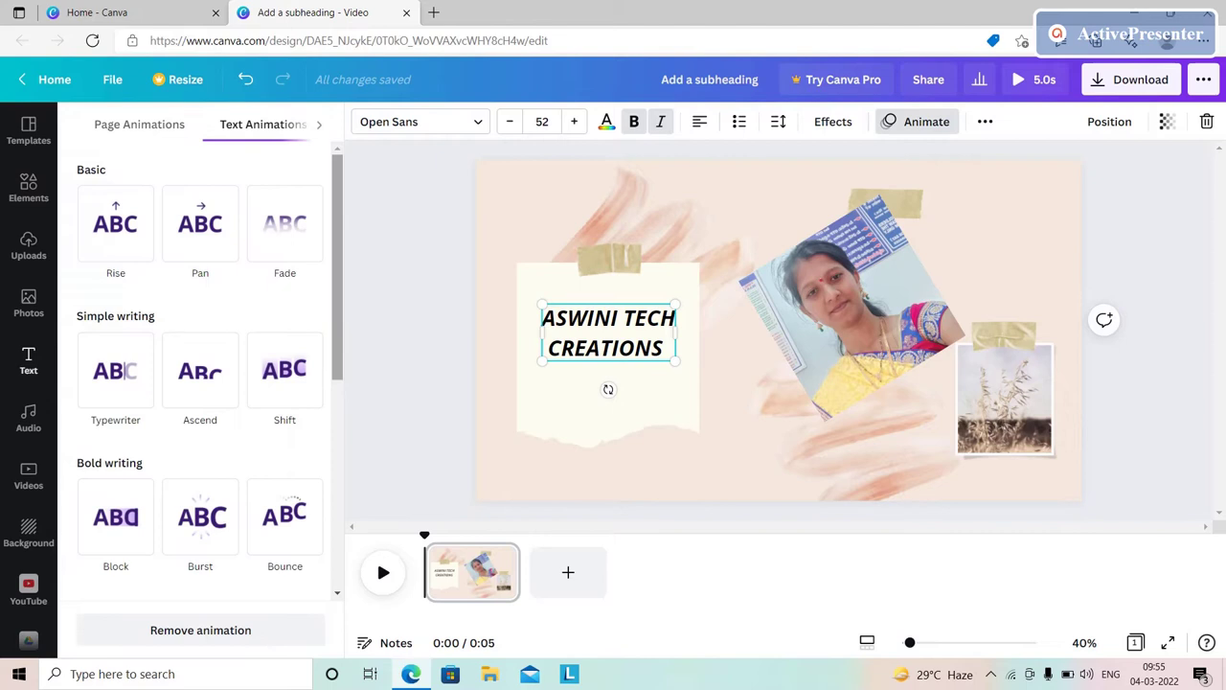
{"action": "left_click", "coordinate": [115, 223]}
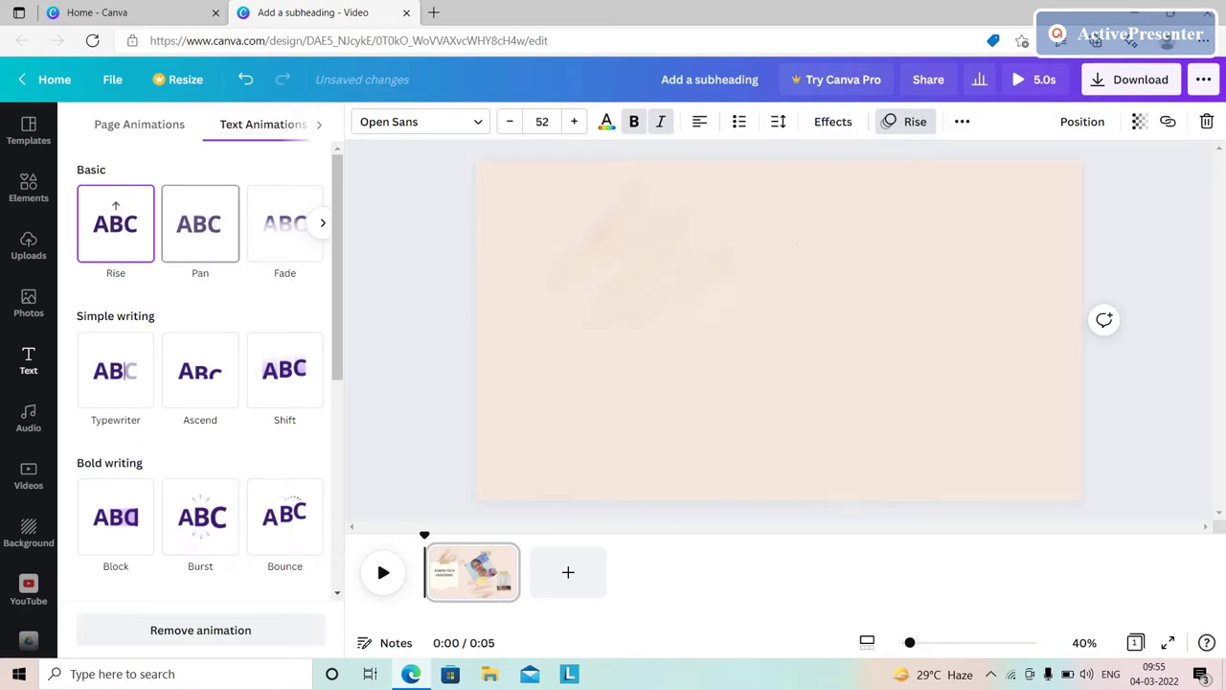
{"action": "left_click", "coordinate": [200, 224]}
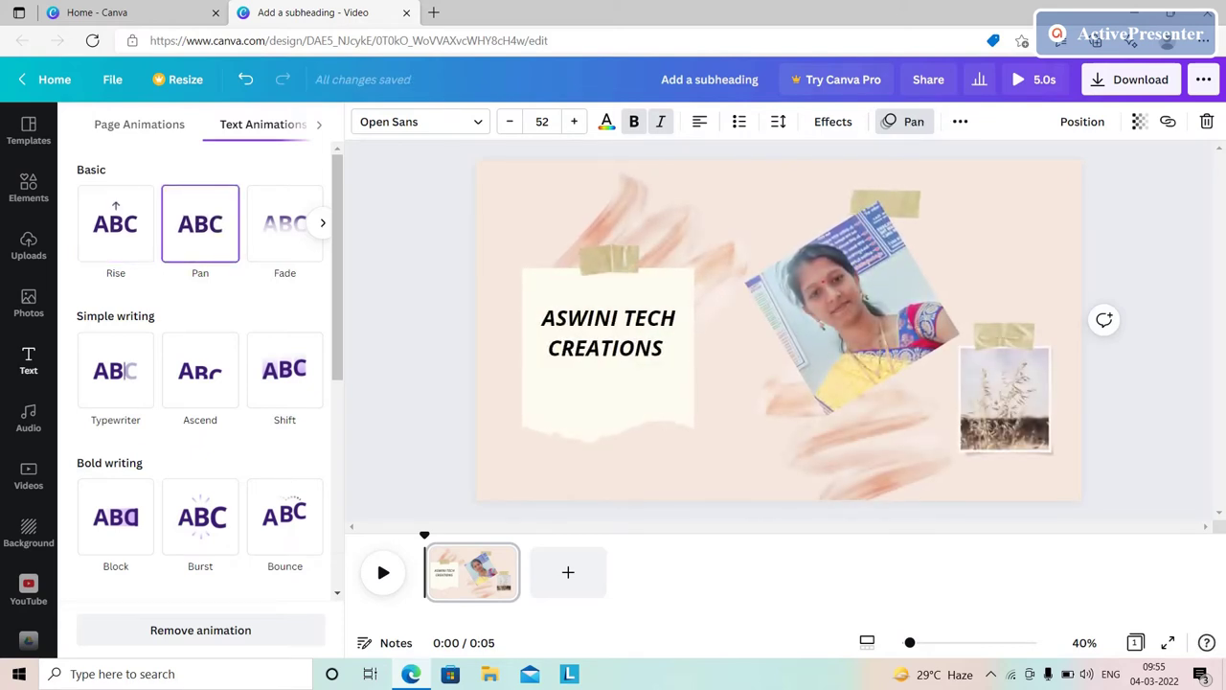
{"action": "left_click", "coordinate": [285, 223]}
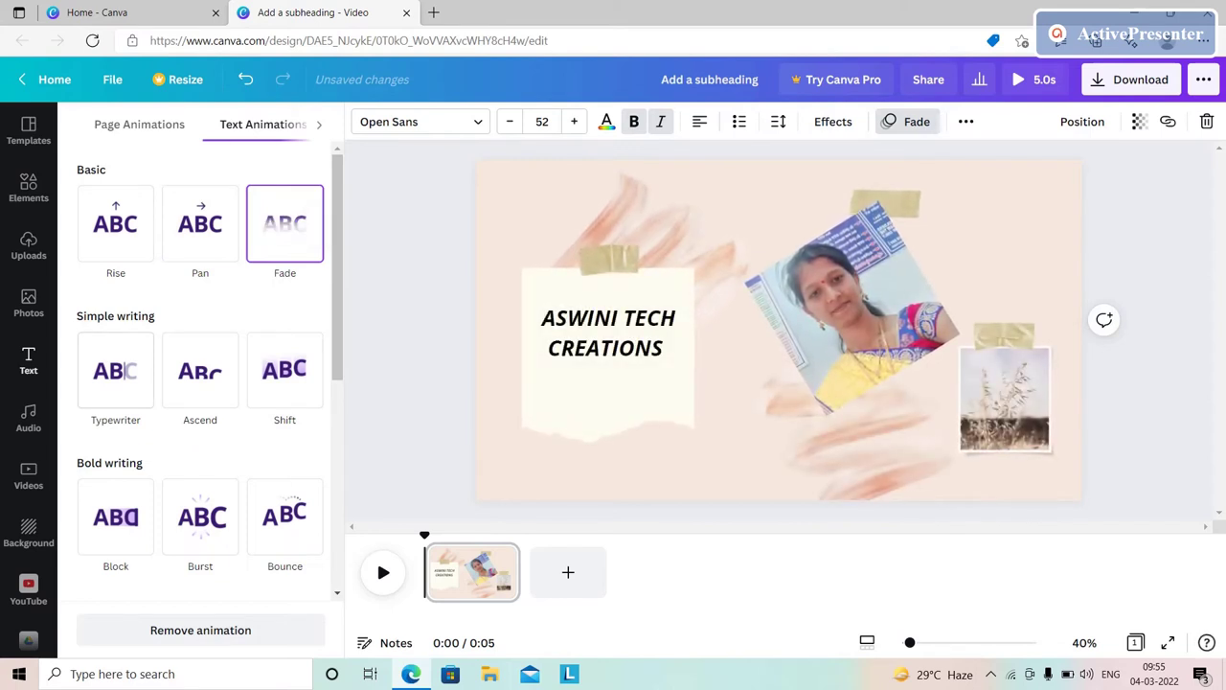
{"action": "left_click", "coordinate": [115, 370]}
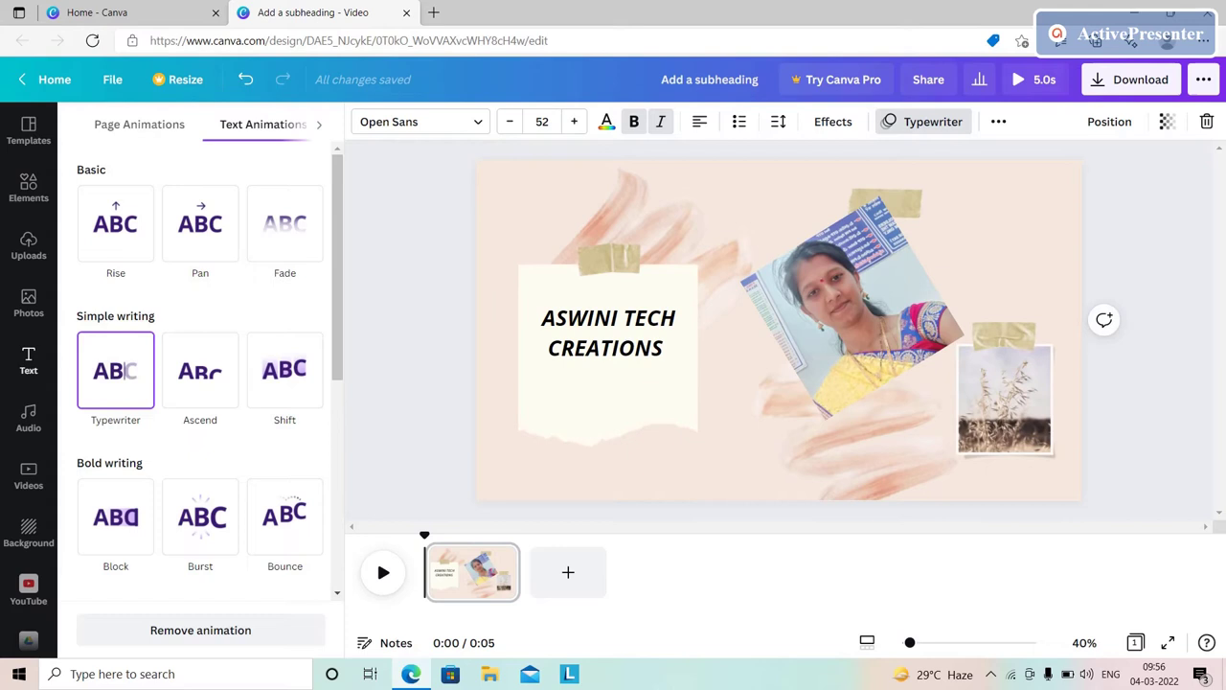
{"action": "left_click", "coordinate": [201, 370]}
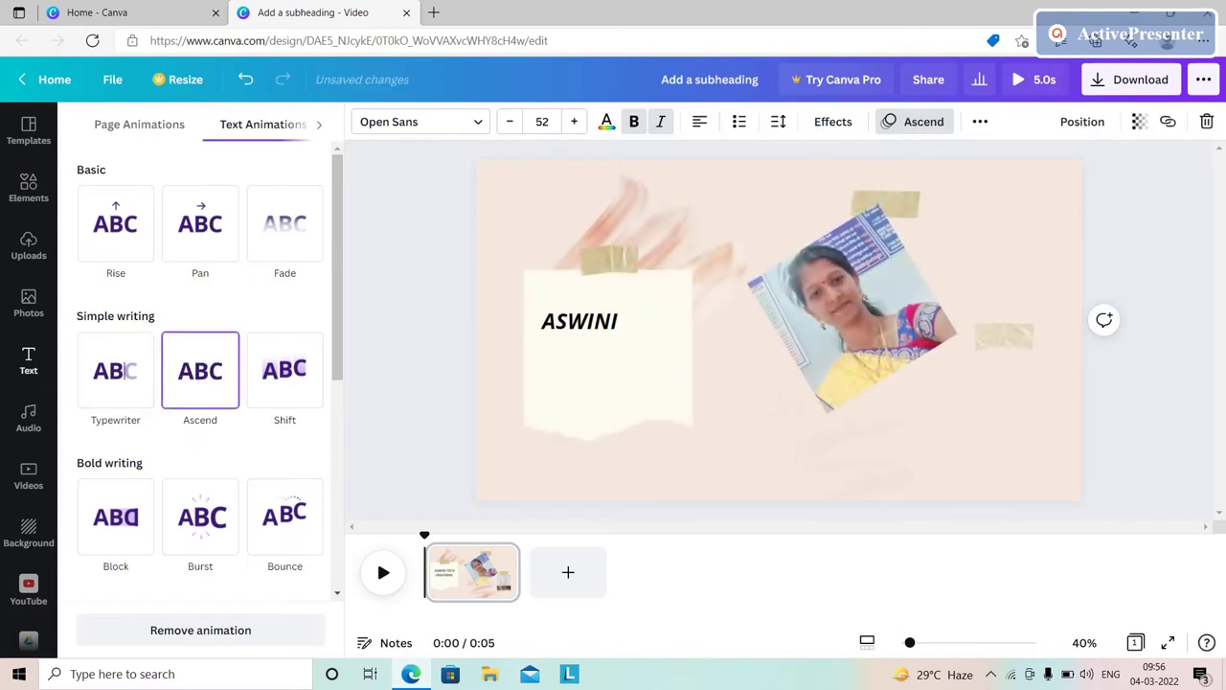
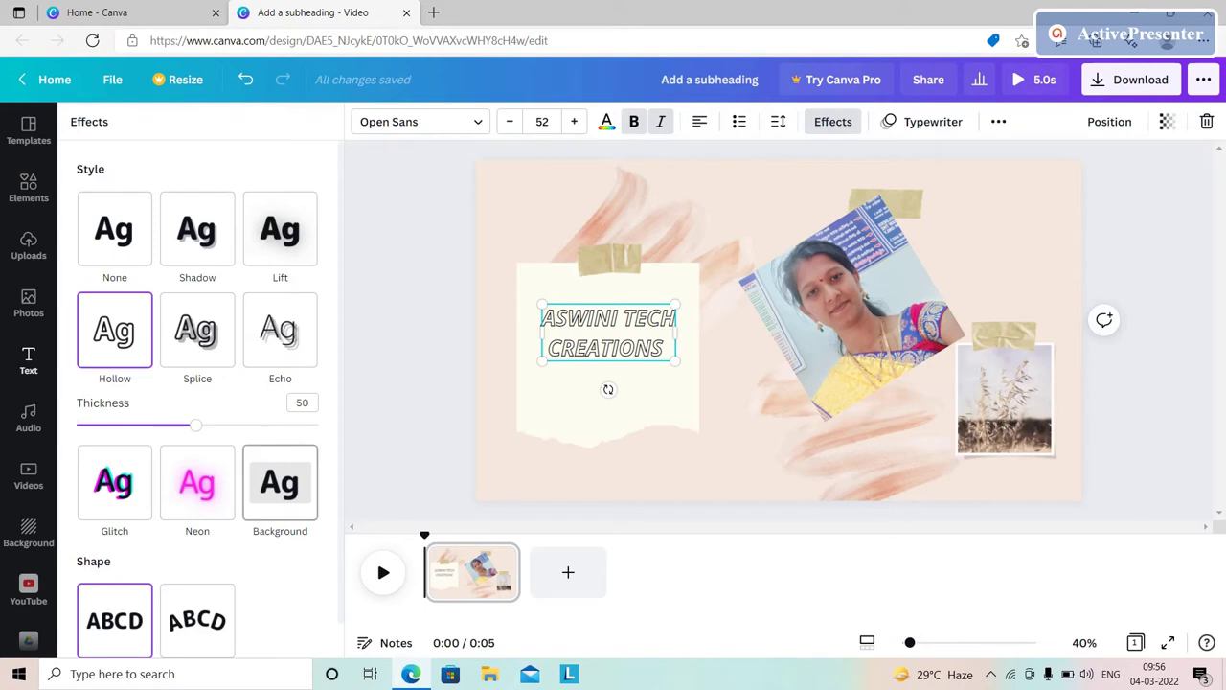
Try the curved shape and the Glitch style on the note text, and settle on the straight shape with the Splice style.
{"action": "left_click", "coordinate": [197, 620]}
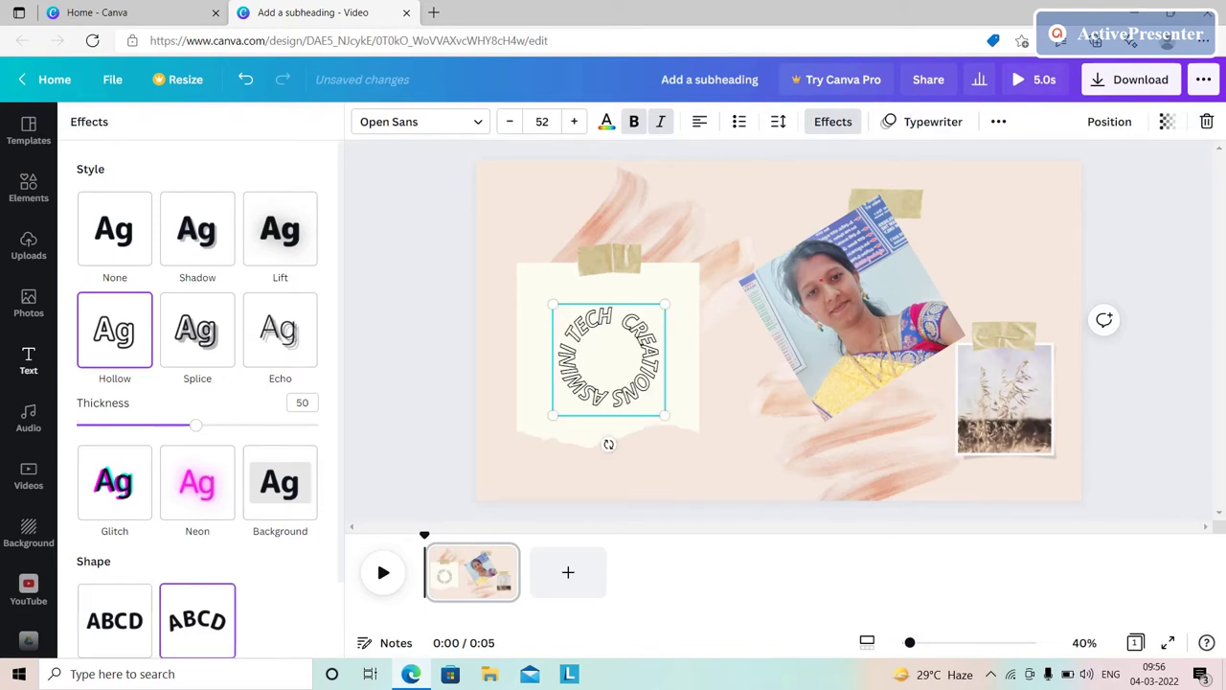
{"action": "left_click", "coordinate": [114, 620]}
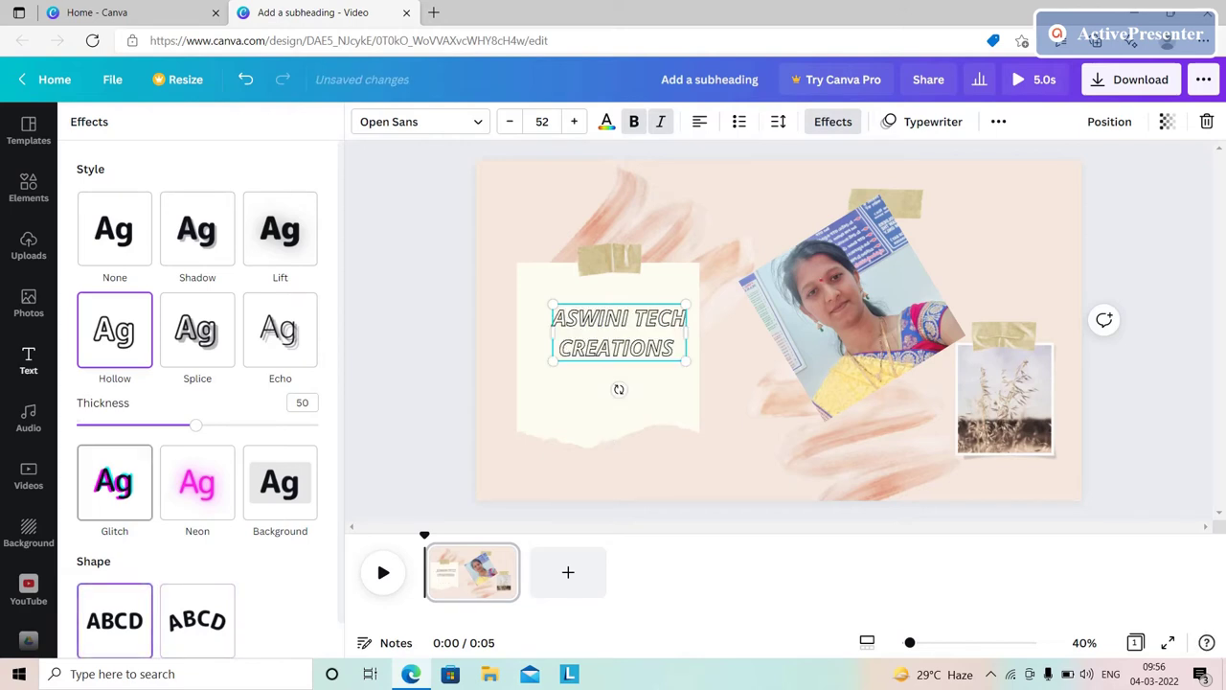
{"action": "left_click", "coordinate": [114, 483]}
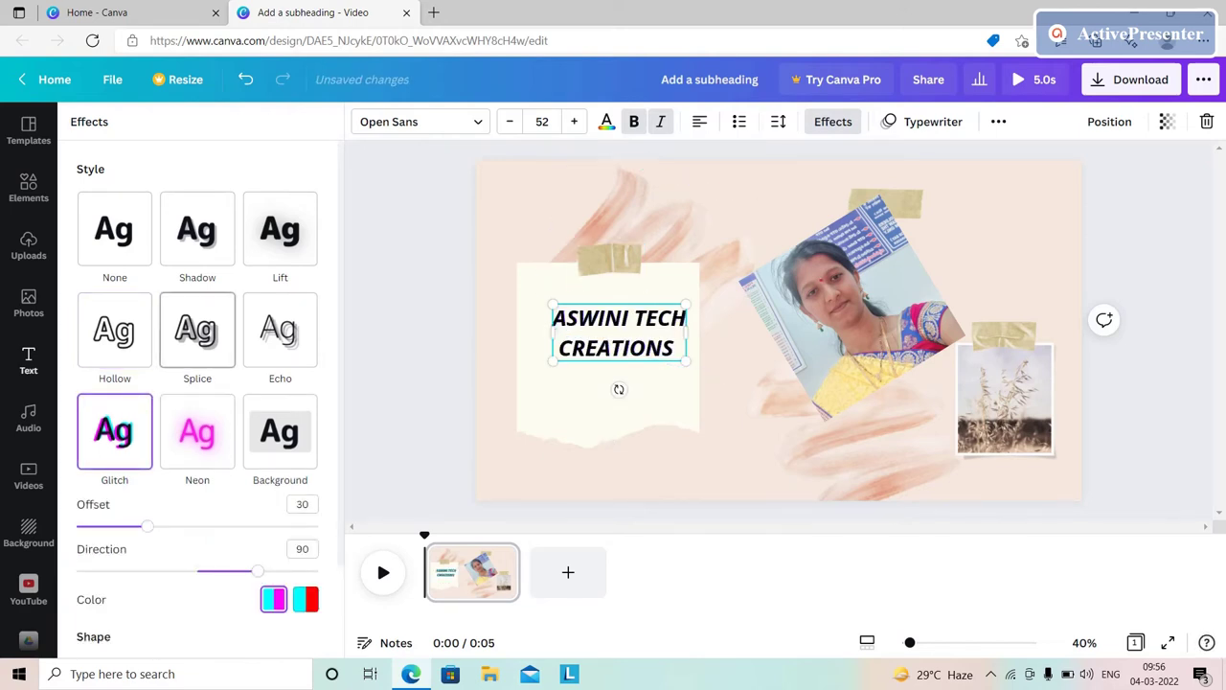
{"action": "left_click", "coordinate": [198, 330]}
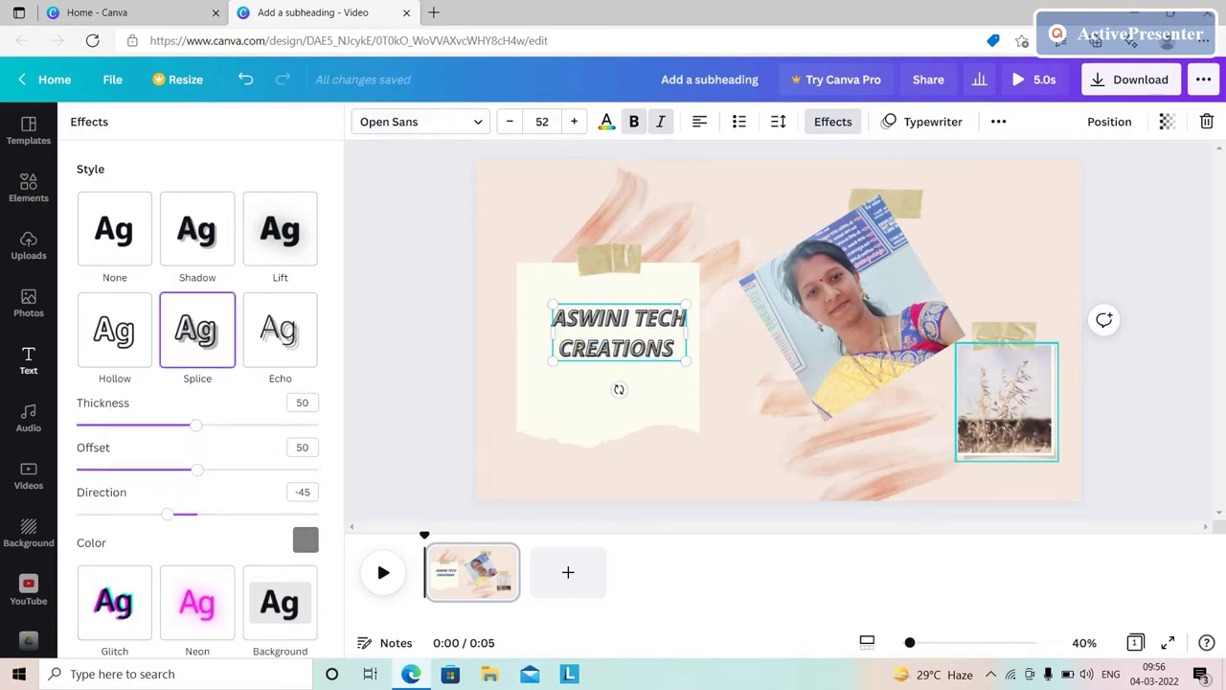
Delete the landscape photo from the small taped frame beside the portrait.
{"action": "left_click", "coordinate": [1004, 397]}
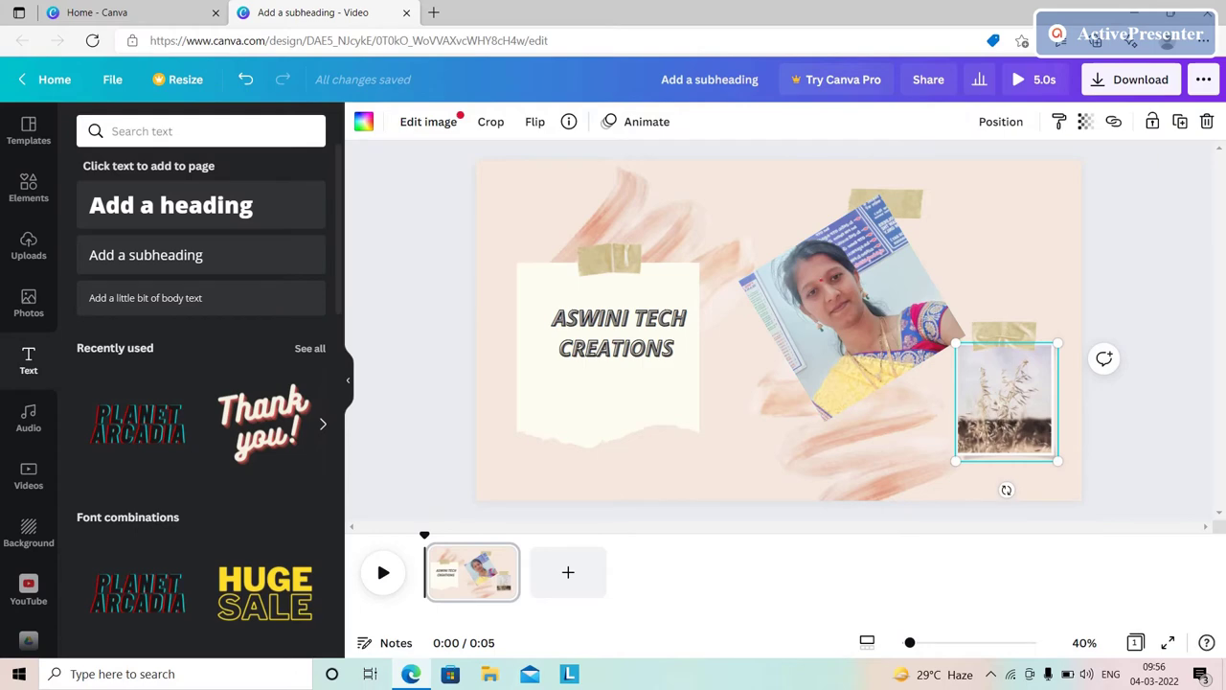
{"action": "key", "text": "Delete"}
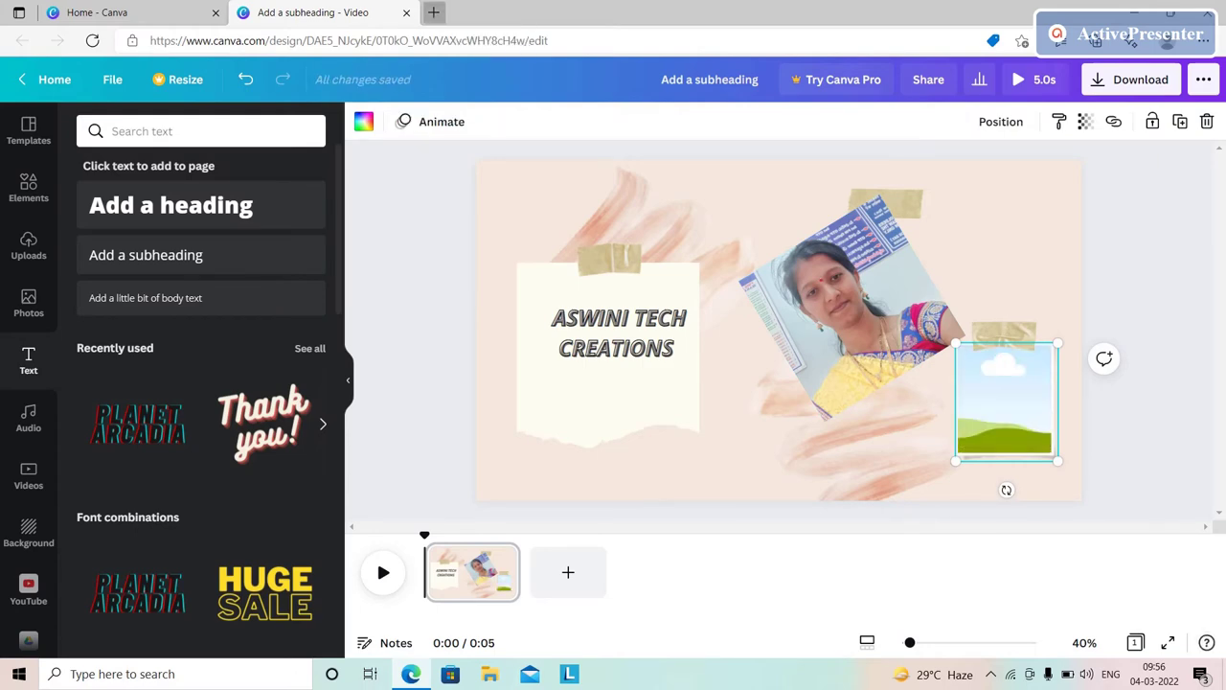
Search the web for "telugu changathi" in a new browser tab and open the Online Telugu Converter site.
{"action": "left_click", "coordinate": [434, 12]}
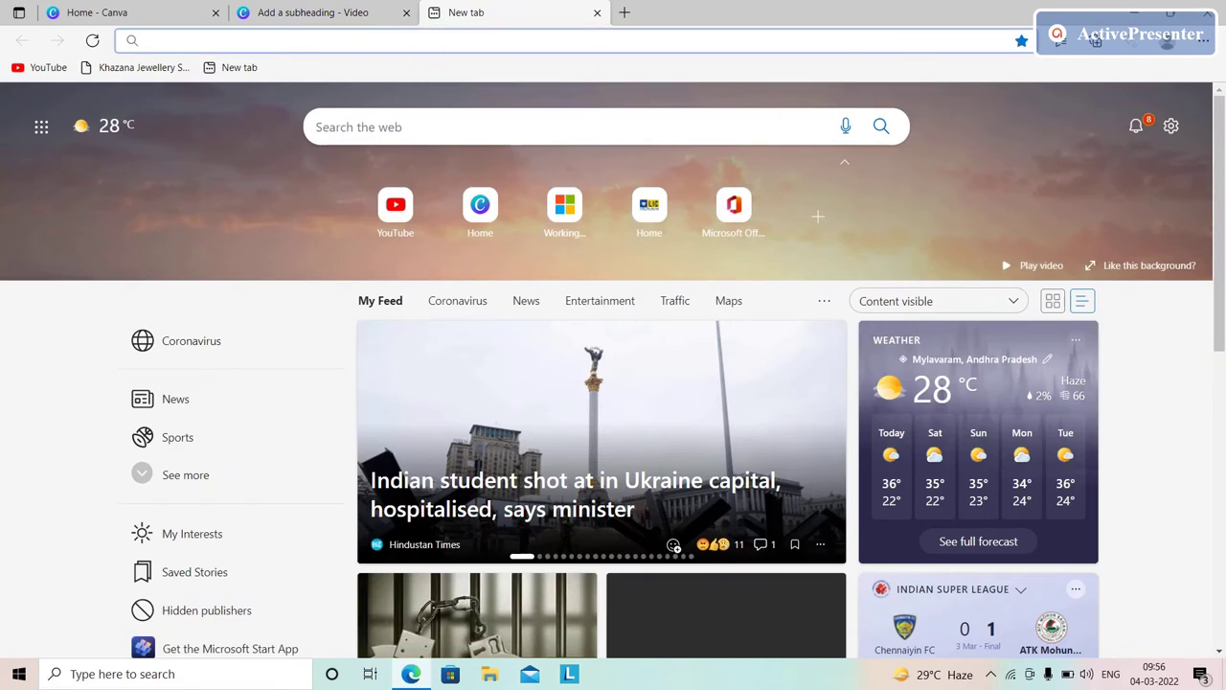
{"action": "type", "text": "TELU"}
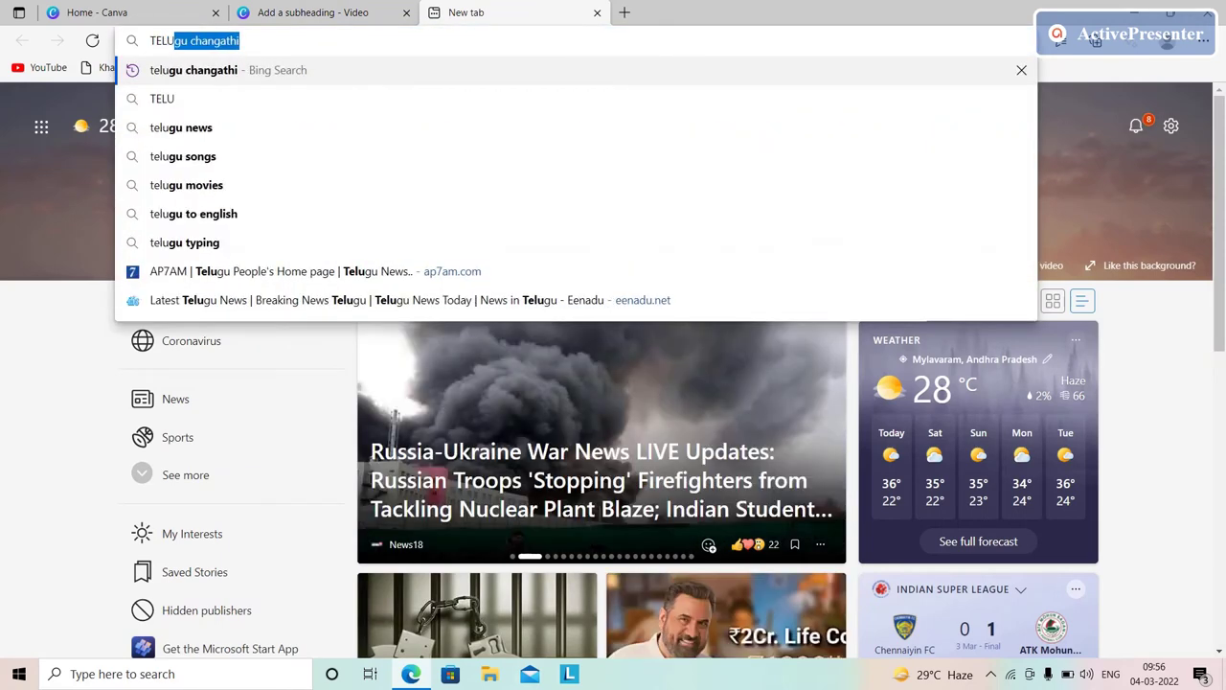
{"action": "type", "text": "GU CHANGATHI"}
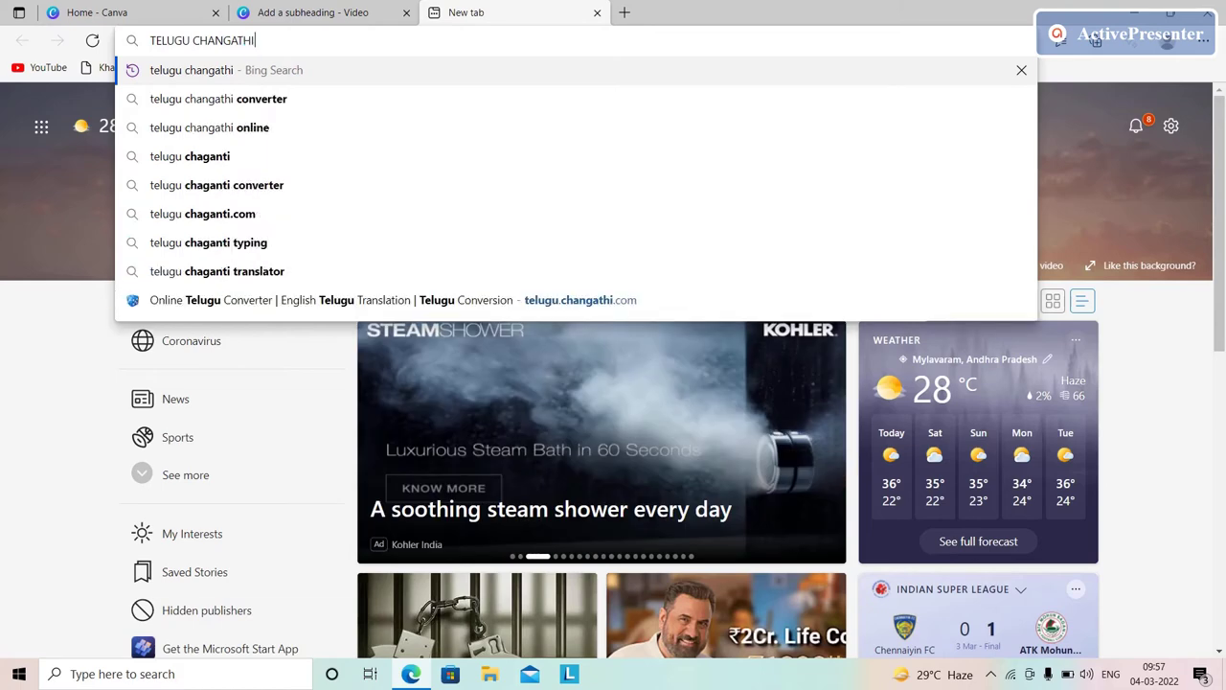
{"action": "key", "text": "Return"}
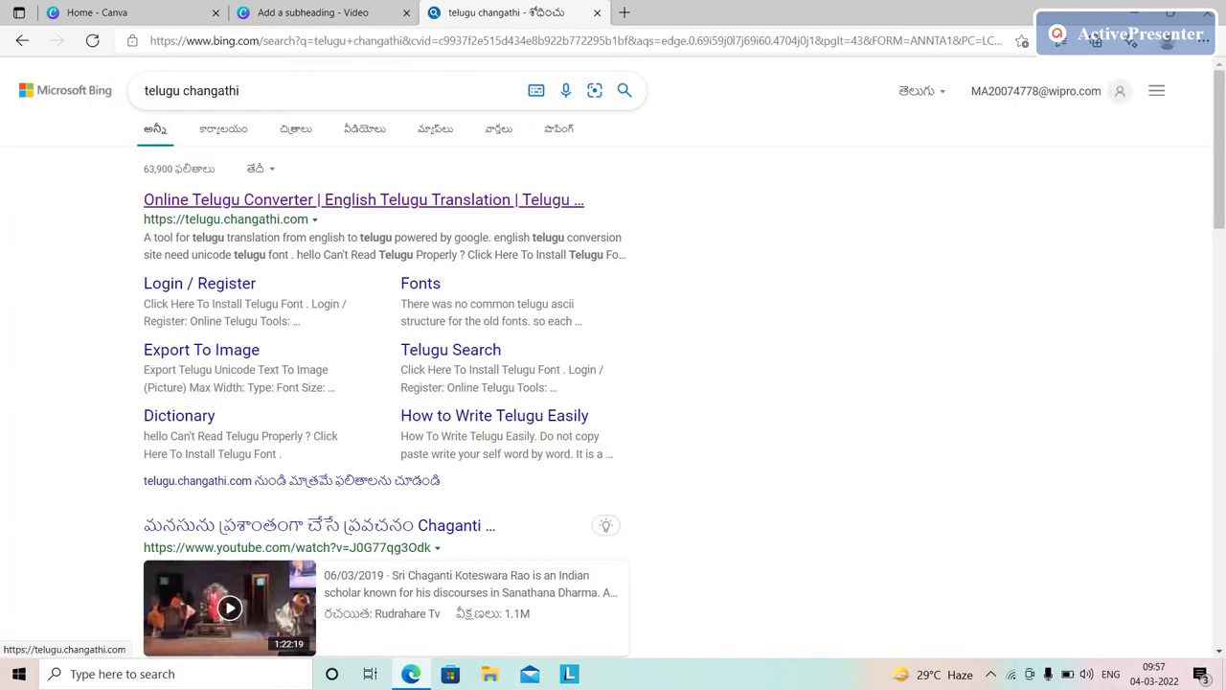
{"action": "left_click", "coordinate": [363, 199]}
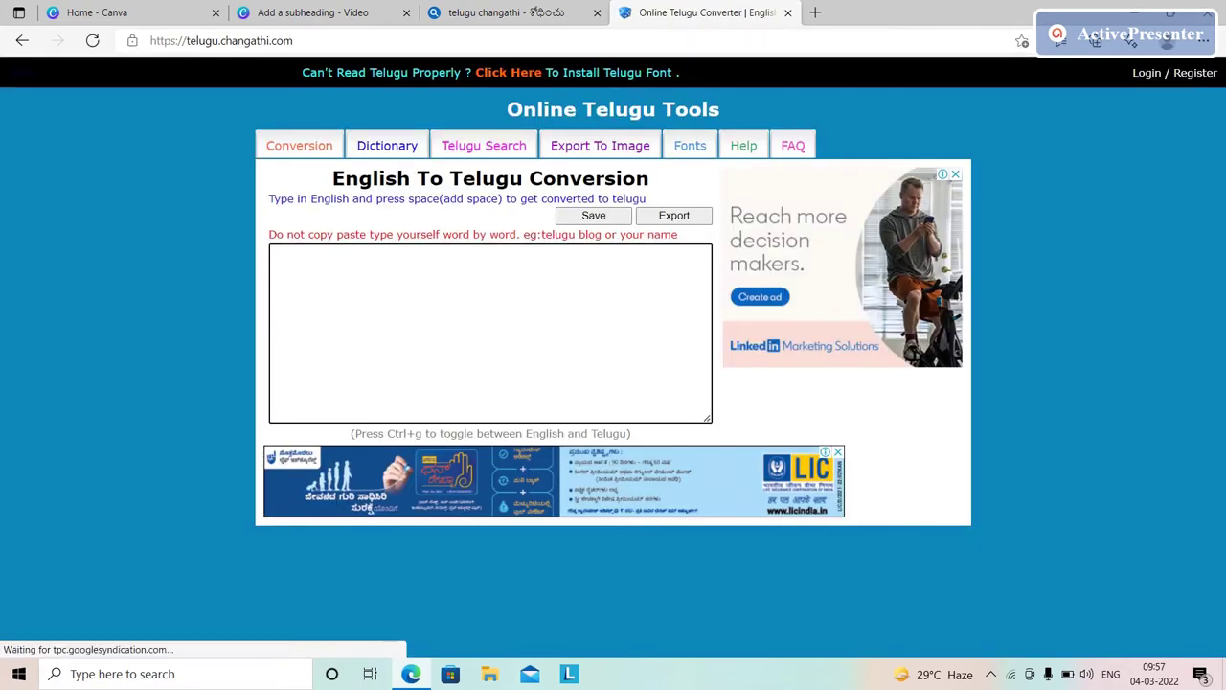
Convert "ASWINI TECH CREATIONS" to Telugu script in the converter and copy the whole result.
{"action": "type", "text": "ASW"}
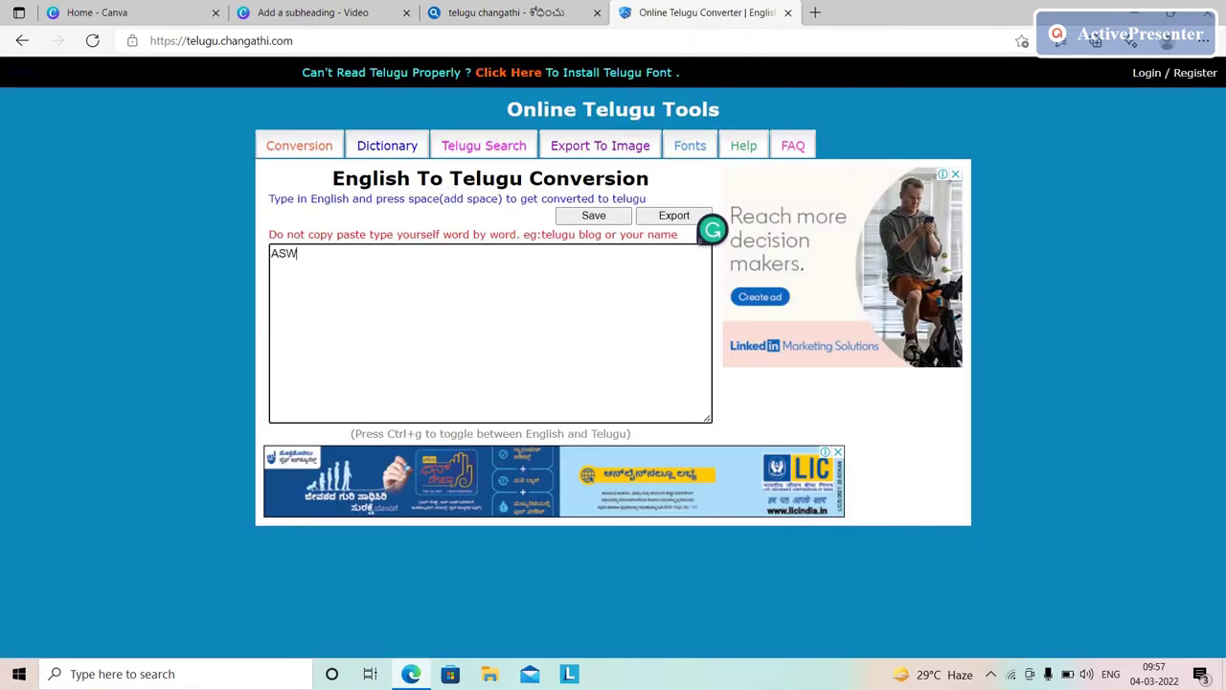
{"action": "type", "text": "I"}
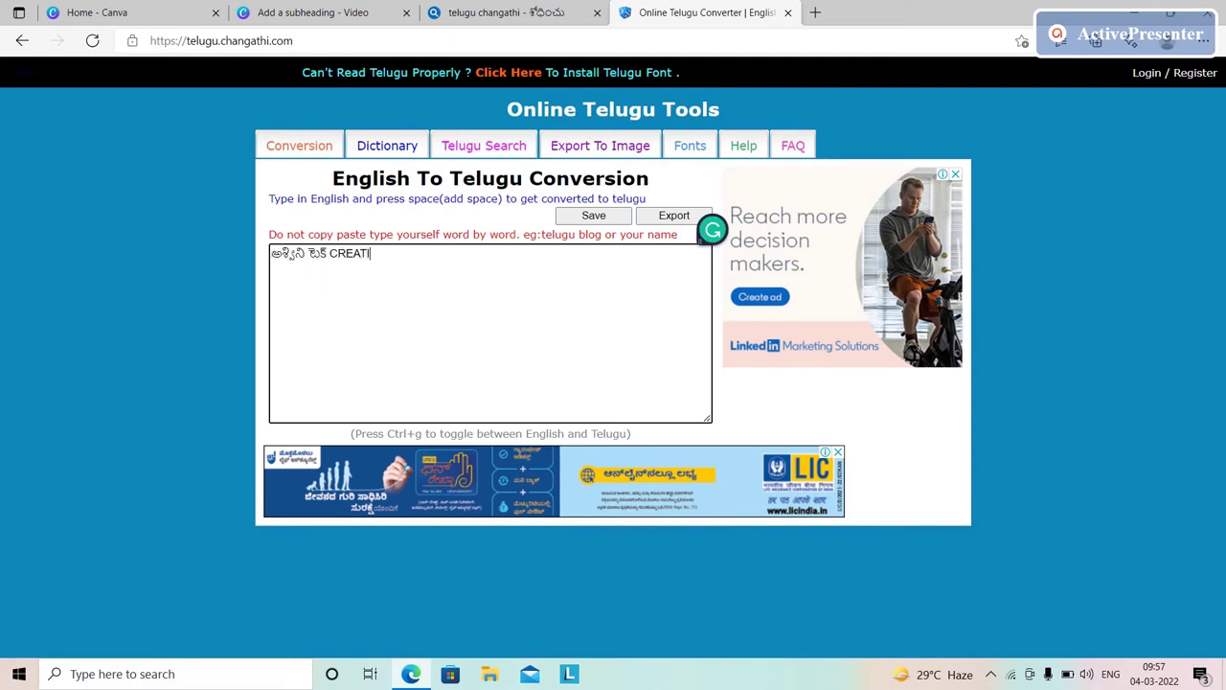
{"action": "type", "text": "NI CREATIONS"}
{"action": "key", "text": "ctrl+a"}
{"action": "key", "text": "ctrl+c"}
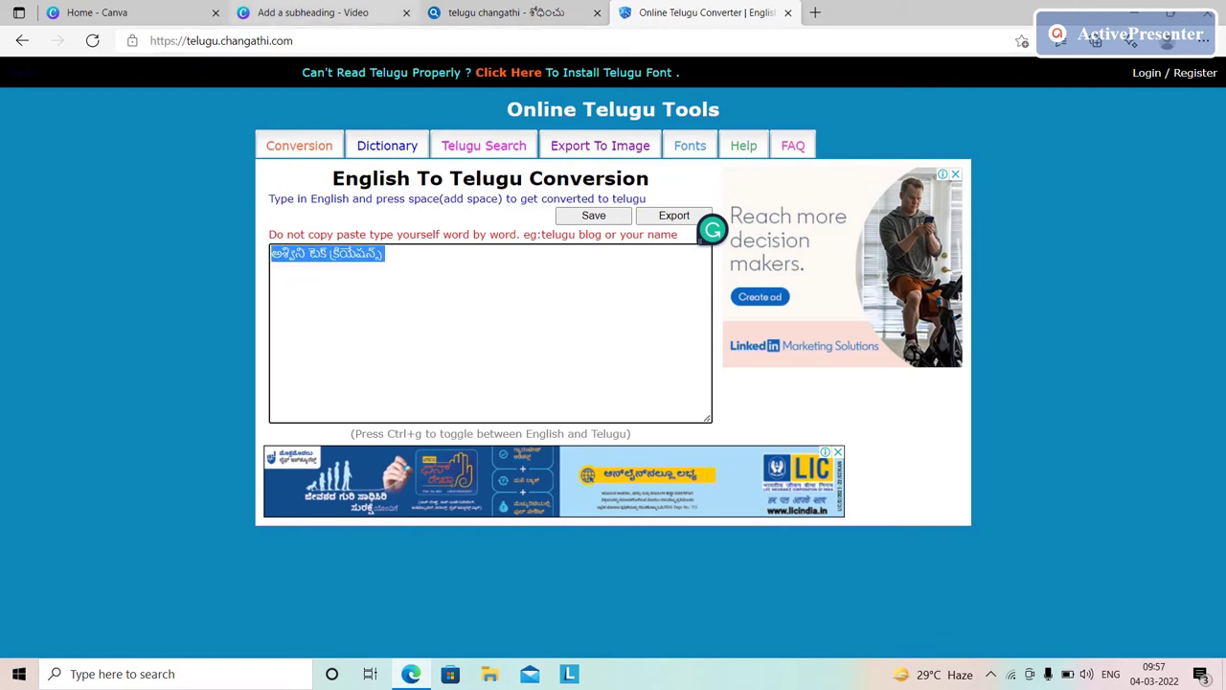
Return to the Canva design, add a body text box containing the copied Telugu text, and make it bold.
{"action": "left_click", "coordinate": [313, 12]}
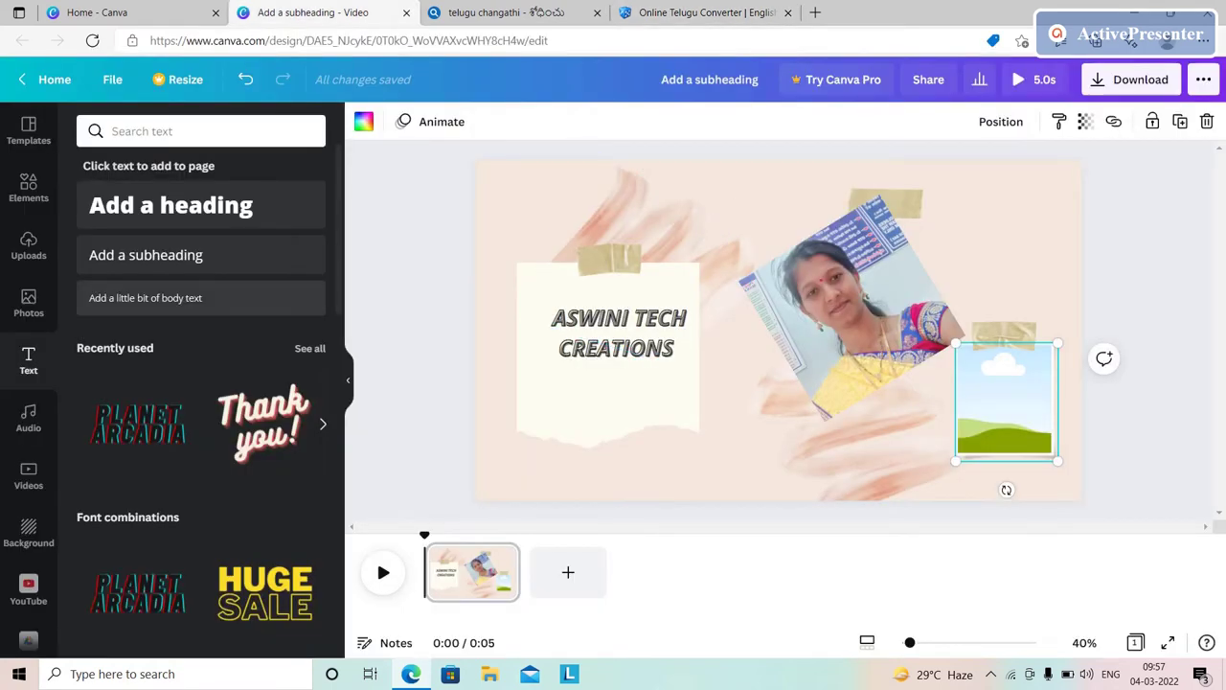
{"action": "left_click", "coordinate": [146, 297]}
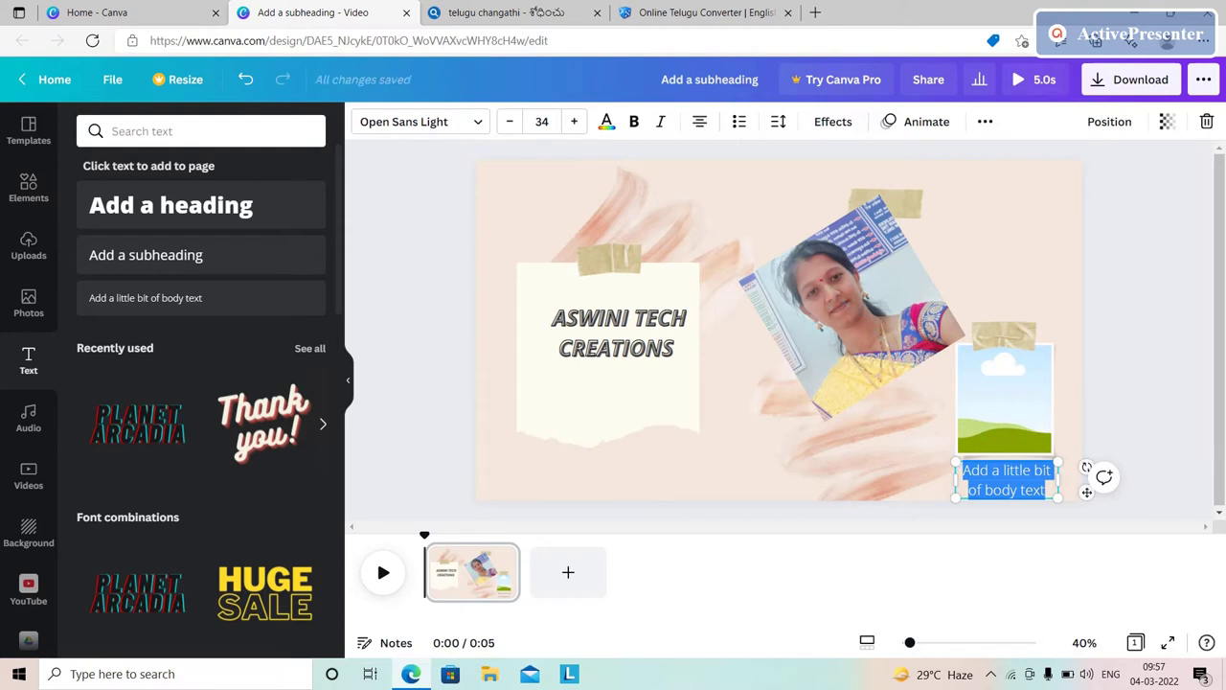
{"action": "key", "text": "ctrl+v"}
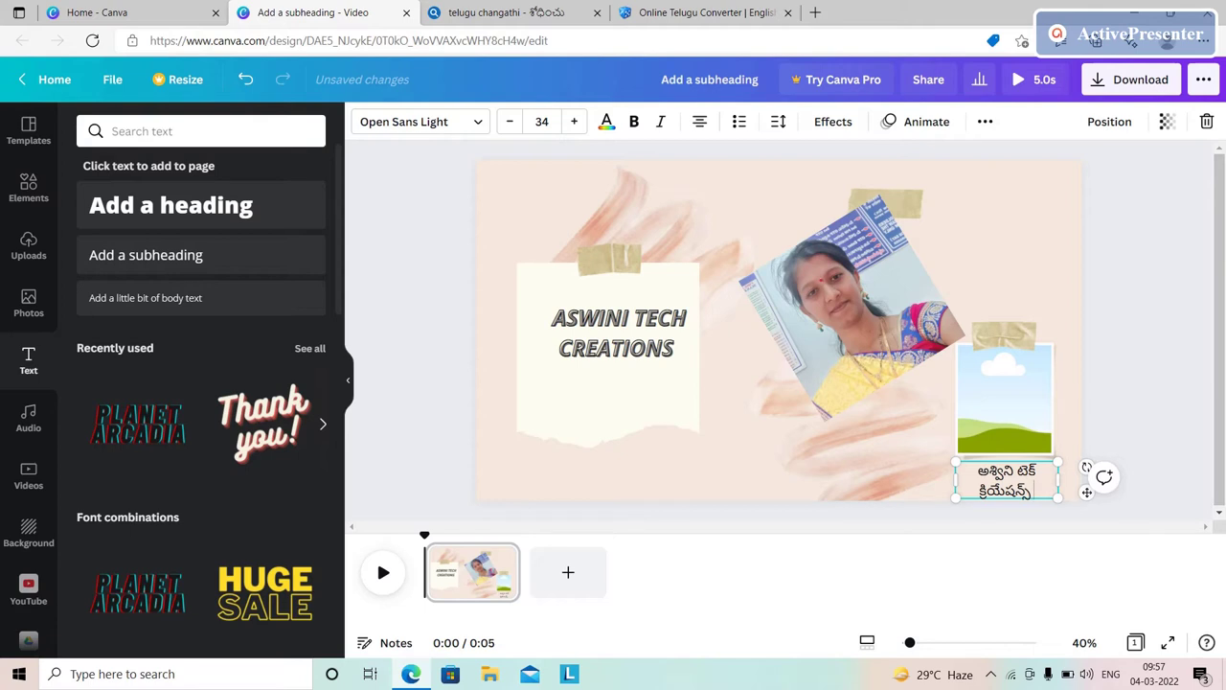
{"action": "key", "text": "ctrl+a"}
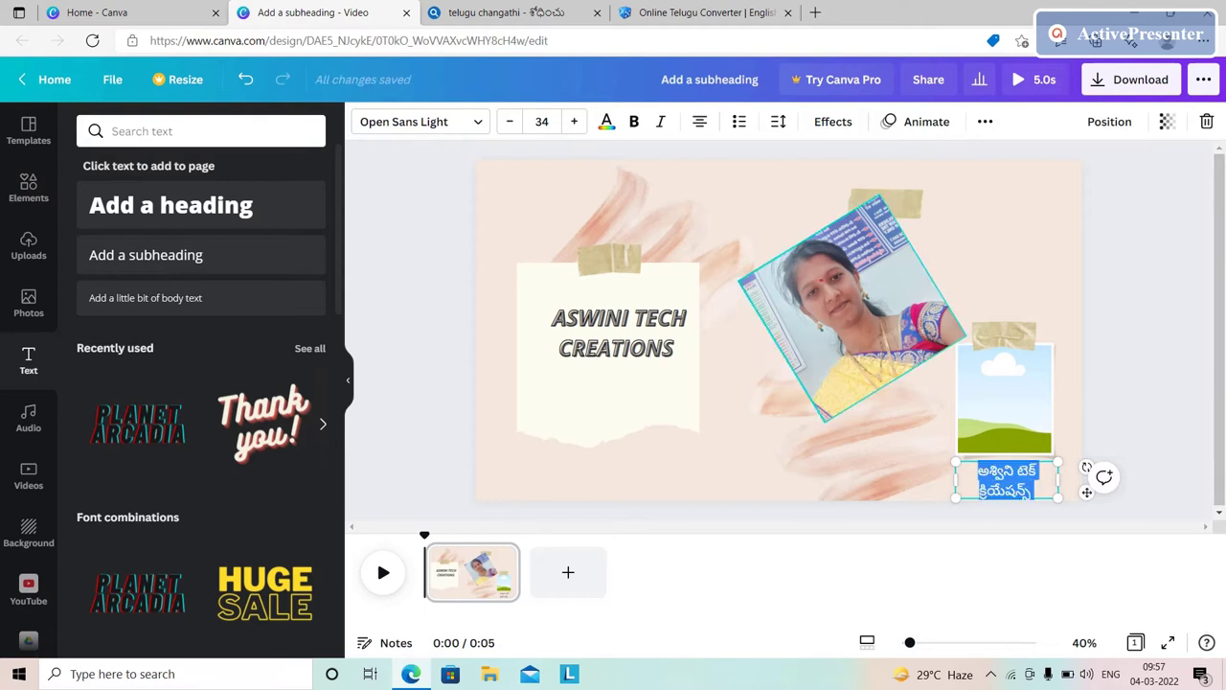
{"action": "key", "text": "ctrl+b"}
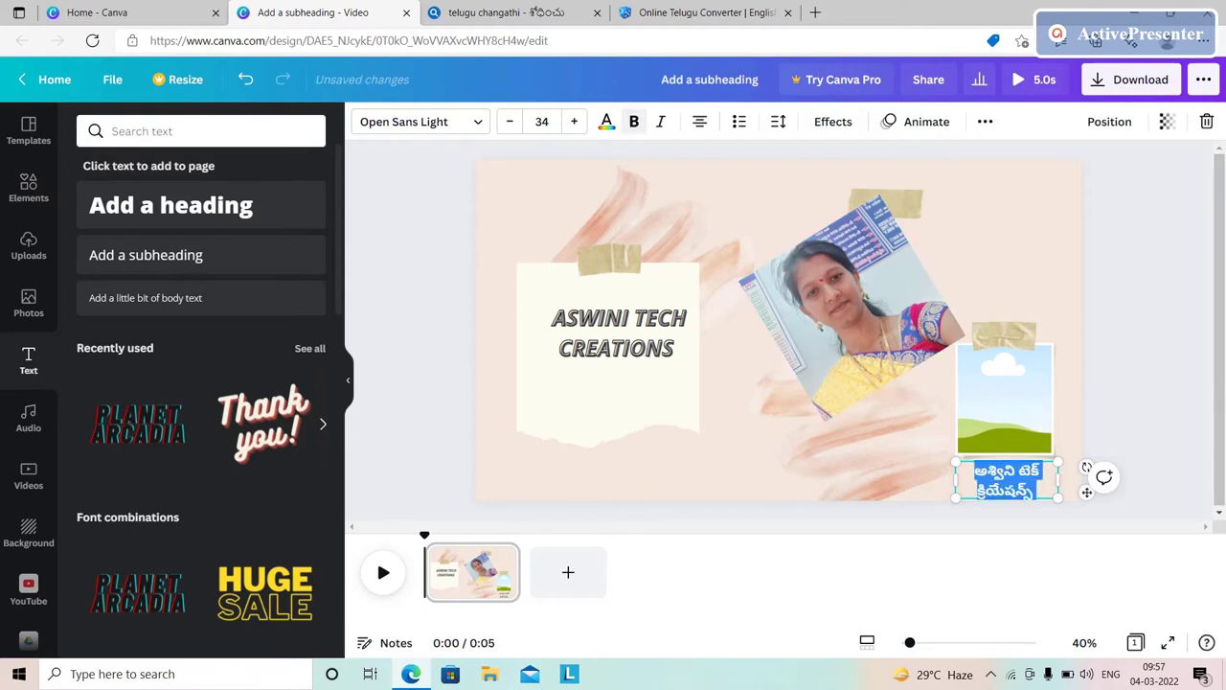
Enlarge the Telugu text slightly and place it over the small taped landscape picture.
{"action": "left_click", "coordinate": [1004, 402]}
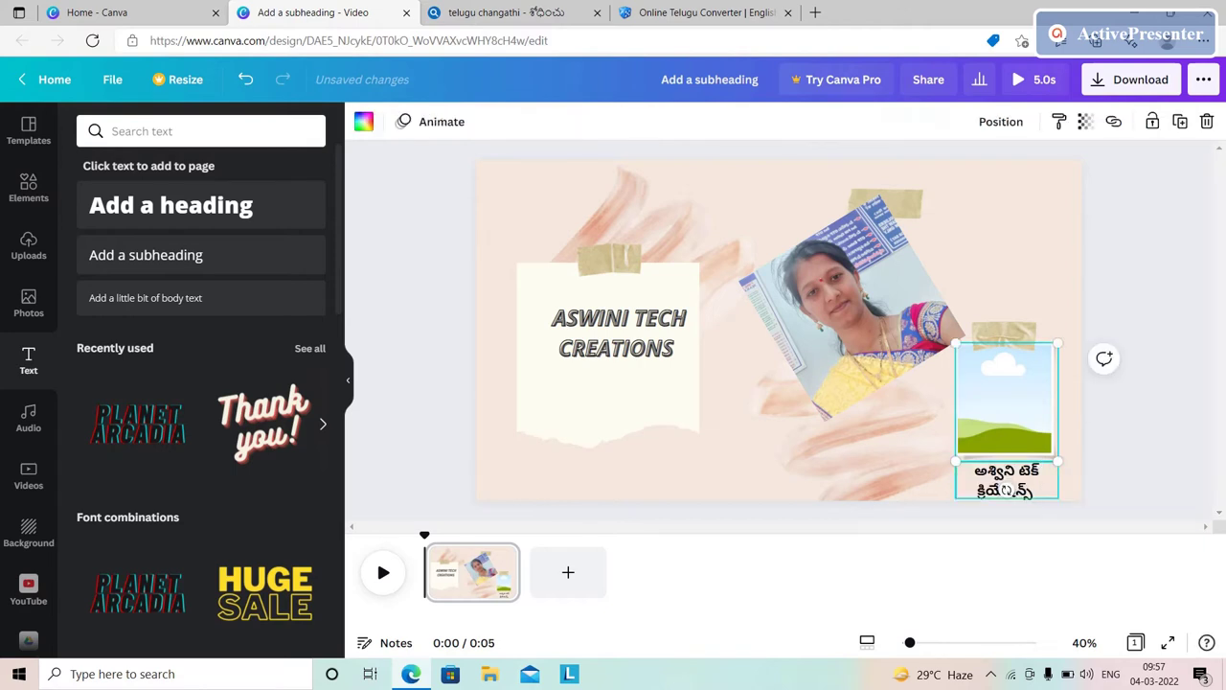
{"action": "left_click", "coordinate": [862, 450]}
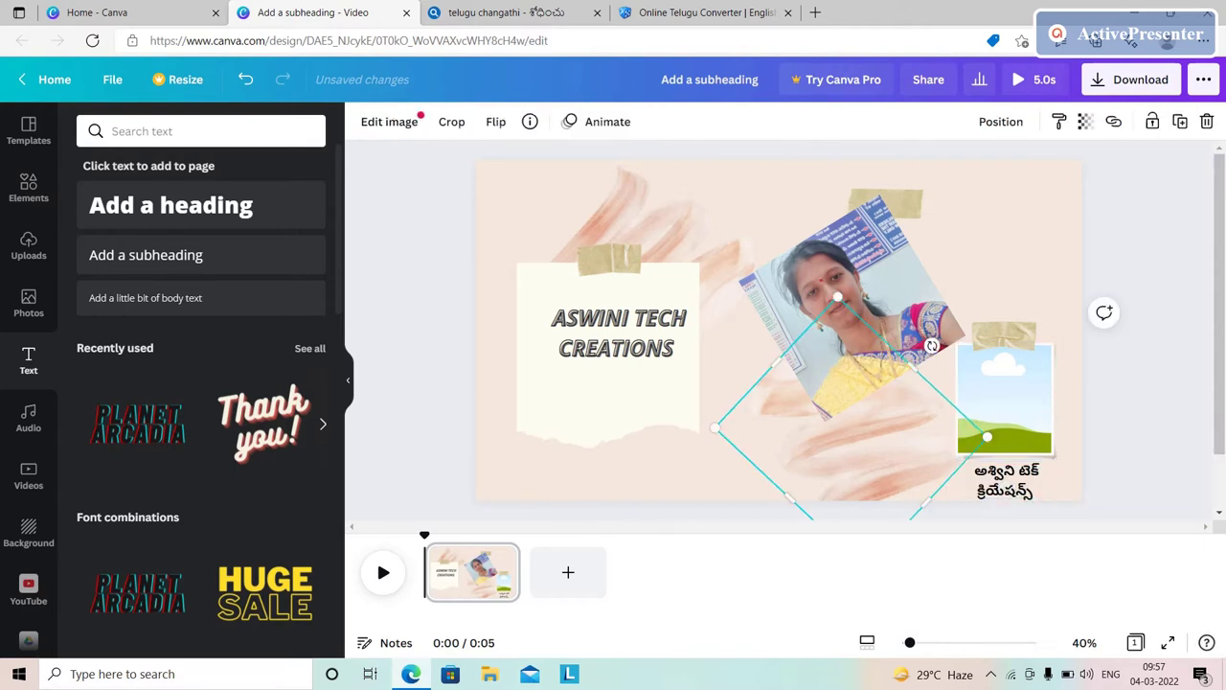
{"action": "left_click", "coordinate": [1006, 479]}
{"action": "left_click_drag", "start_coordinate": [1006, 479], "coordinate": [965, 386]}
{"action": "left_click", "coordinate": [863, 451]}
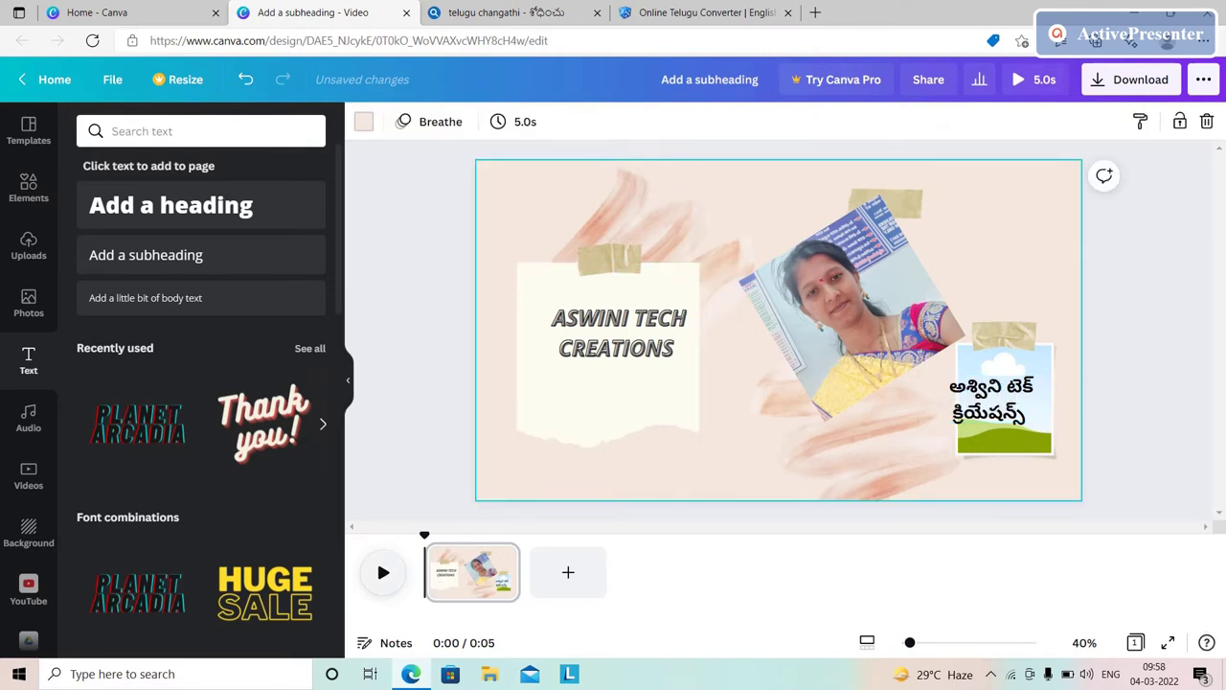
Preview the video and look through the available page animations without changing the Breathe animation.
{"action": "left_click", "coordinate": [382, 572]}
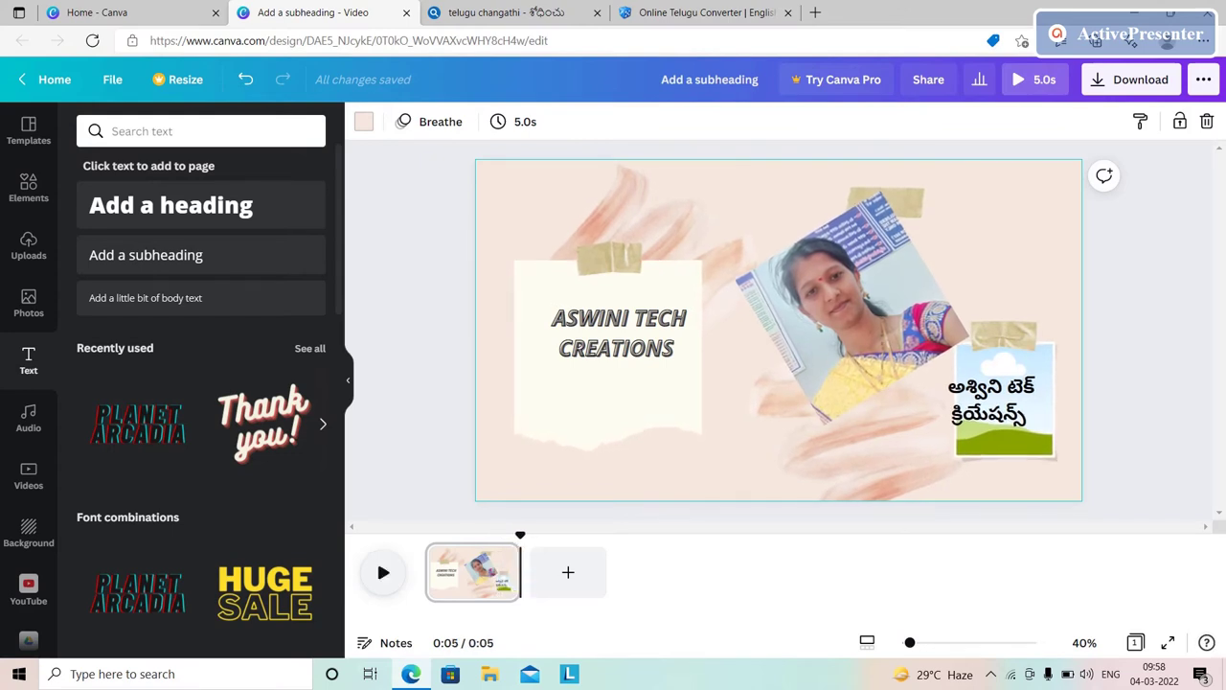
{"action": "key", "text": "space"}
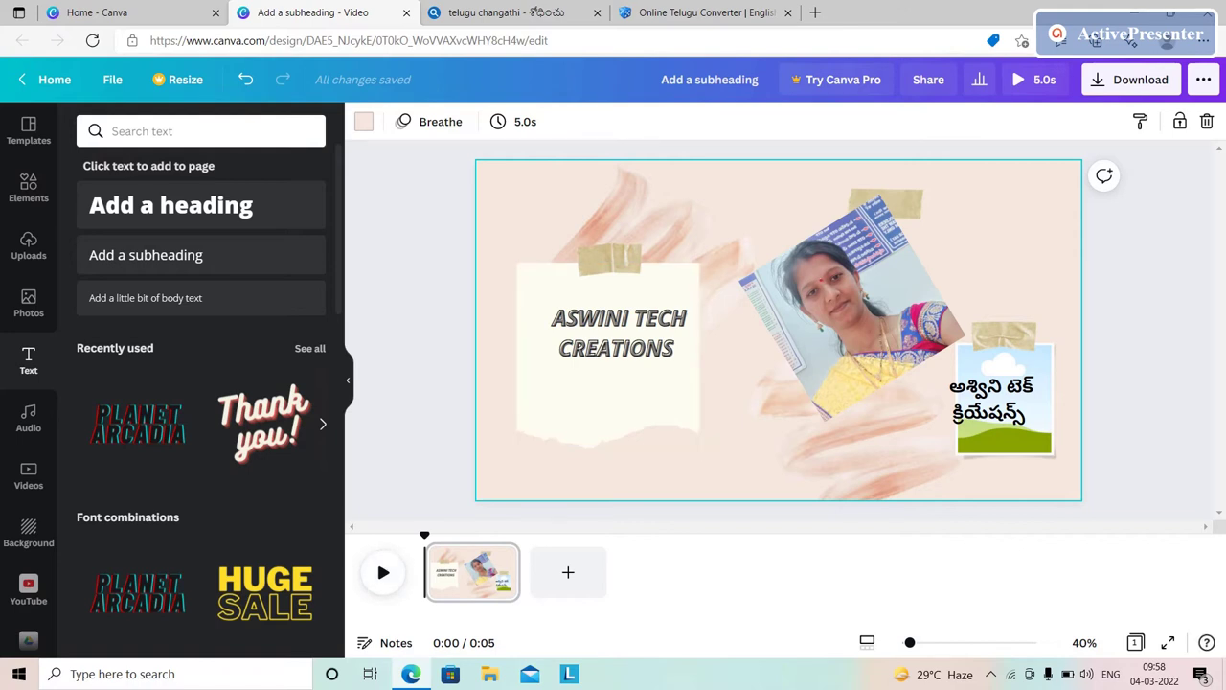
{"action": "left_click", "coordinate": [431, 121]}
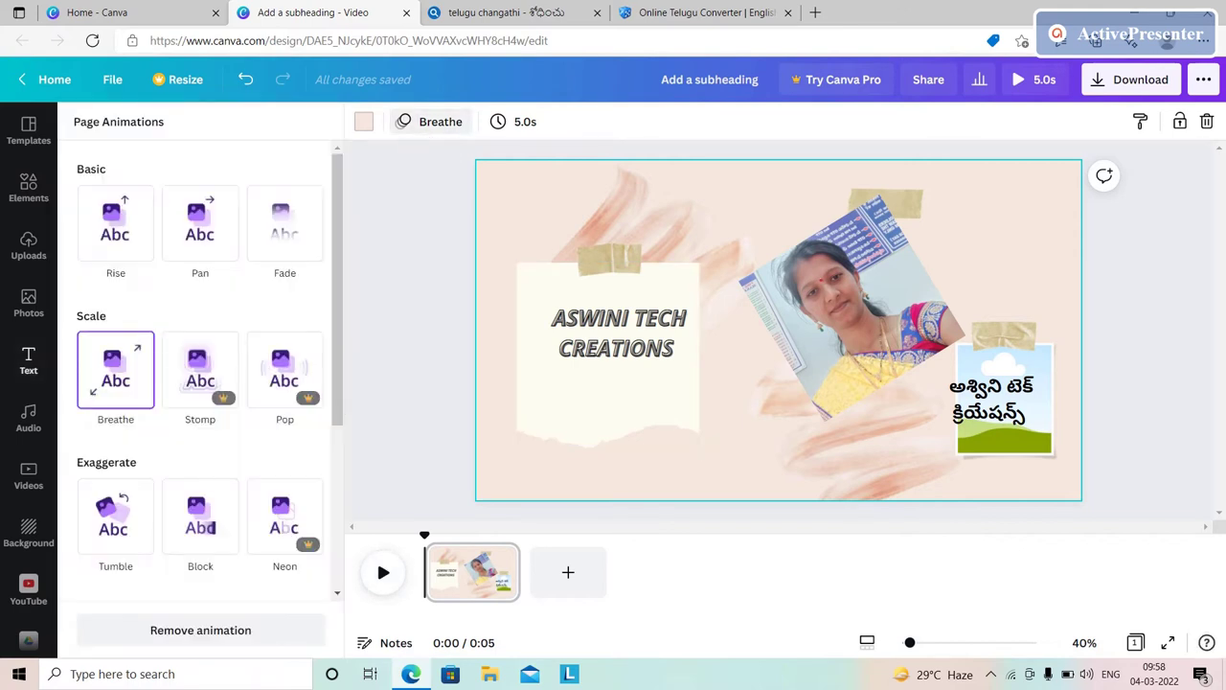
{"action": "left_click", "coordinate": [323, 222]}
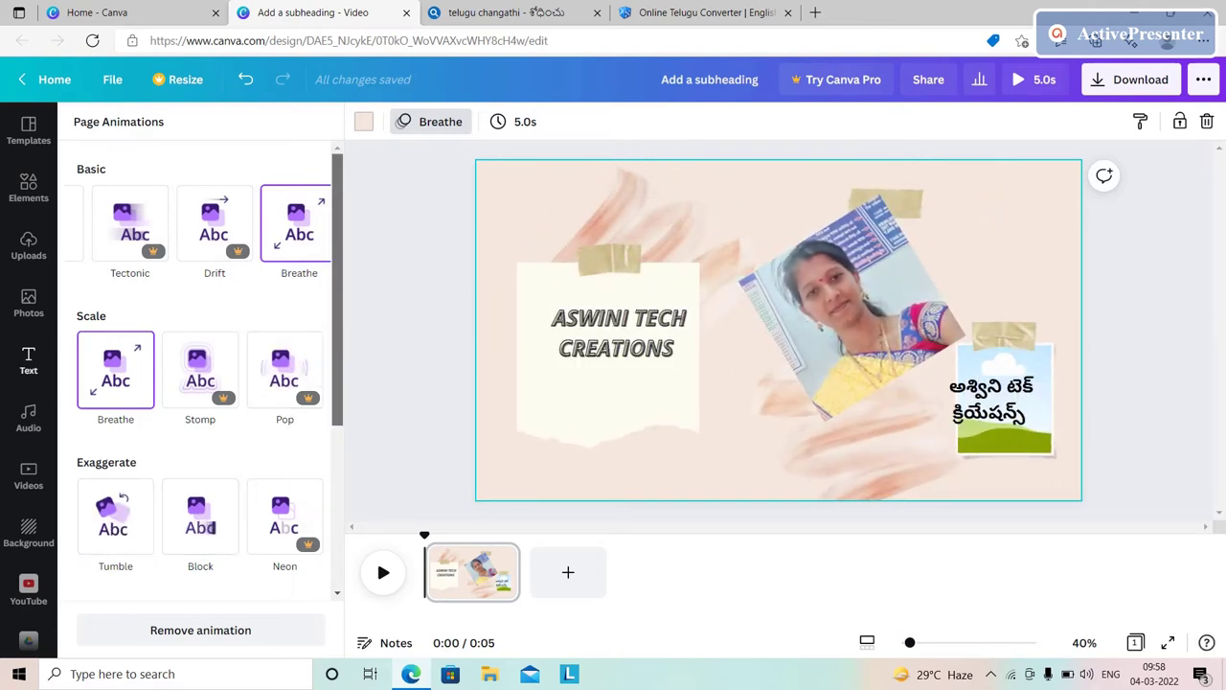
{"action": "scroll", "coordinate": [200, 374], "scroll_direction": "down", "scroll_amount": 2}
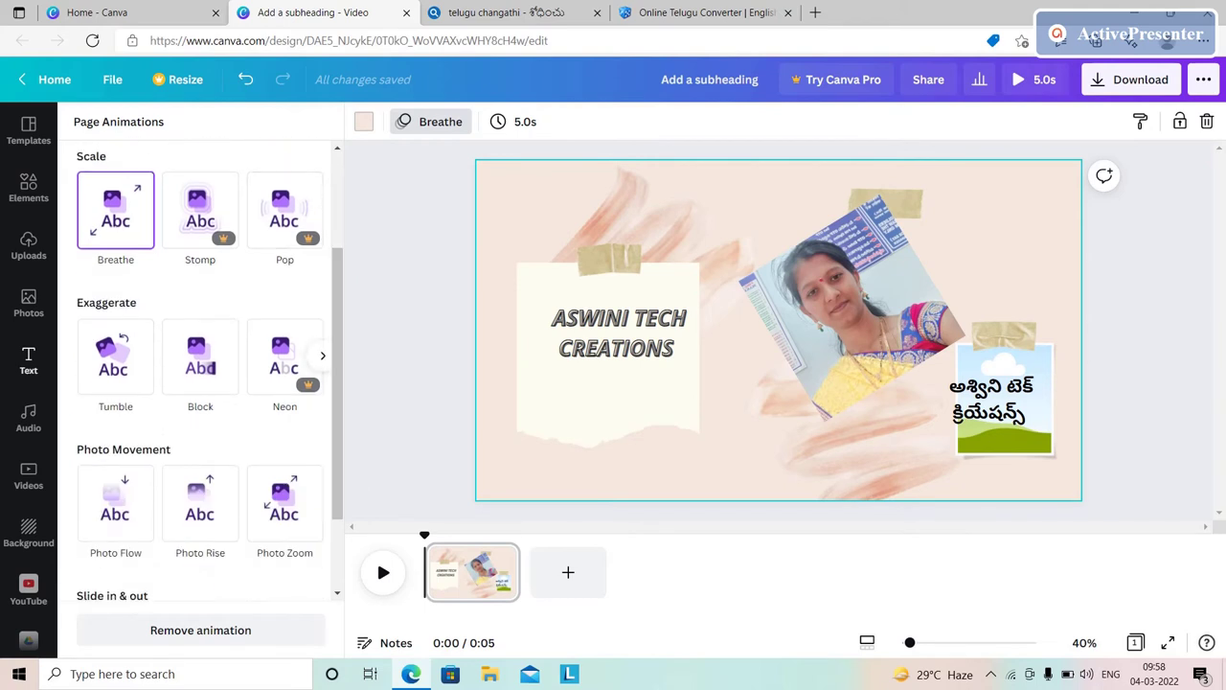
Try pink, purple, teal and white page backgrounds, and settle on light turquoise.
{"action": "left_click", "coordinate": [363, 121]}
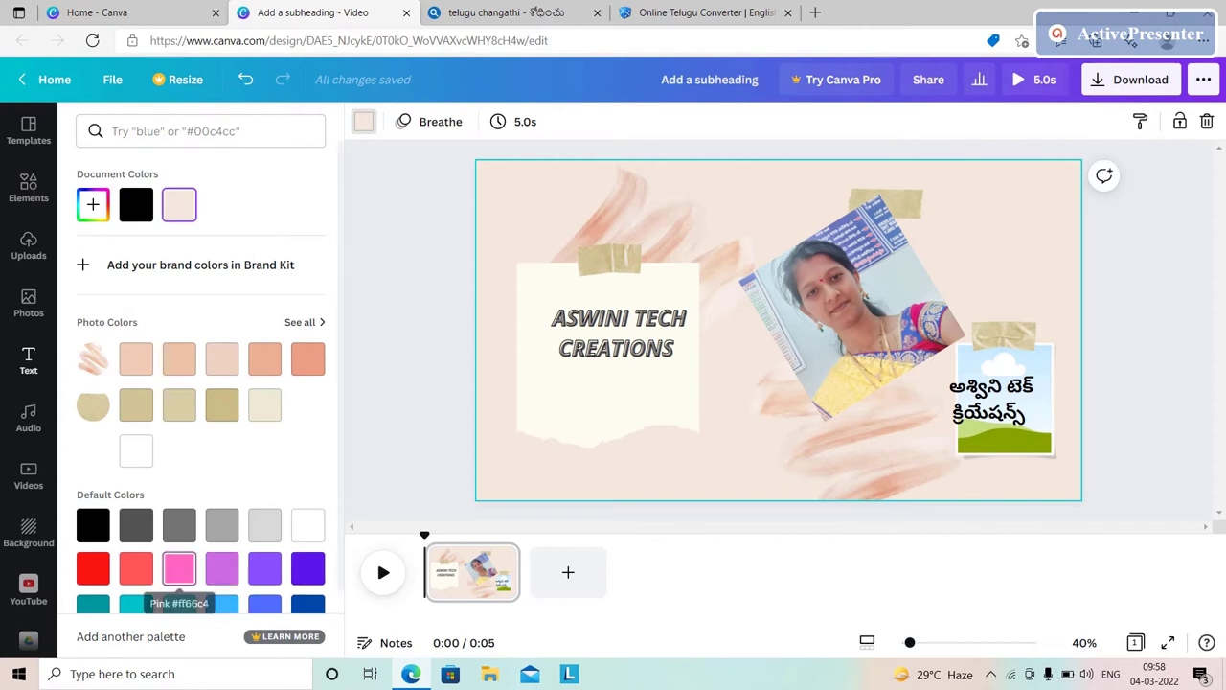
{"action": "left_click", "coordinate": [180, 569]}
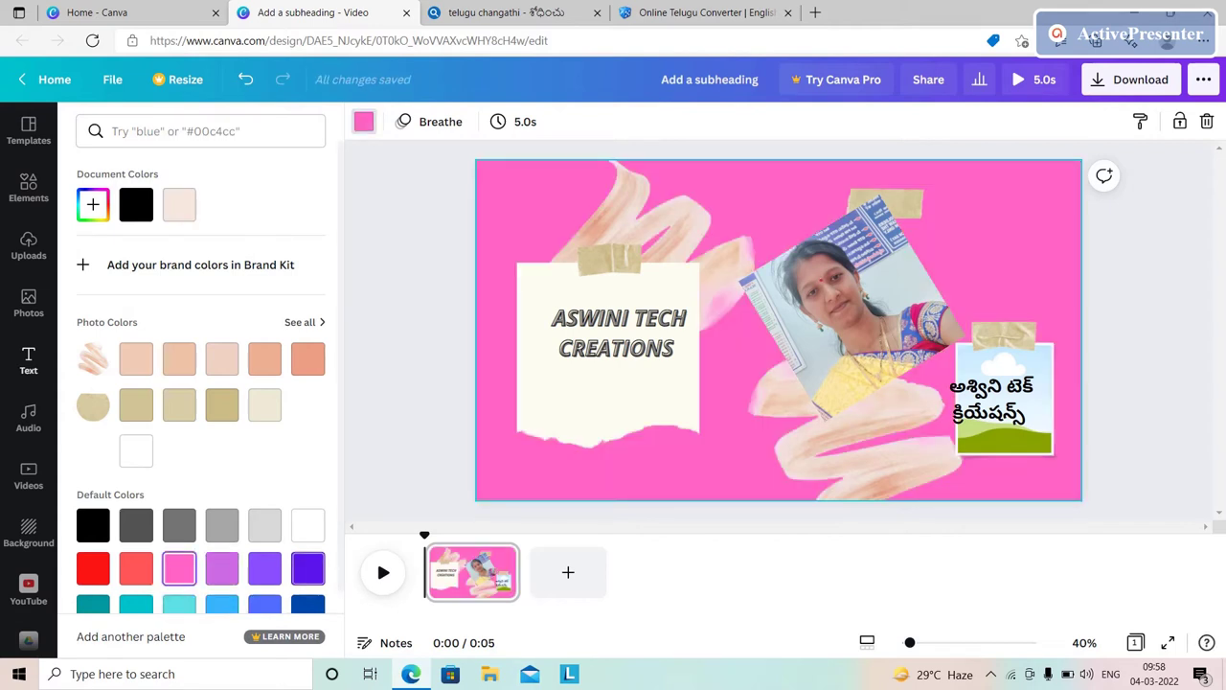
{"action": "left_click", "coordinate": [307, 568]}
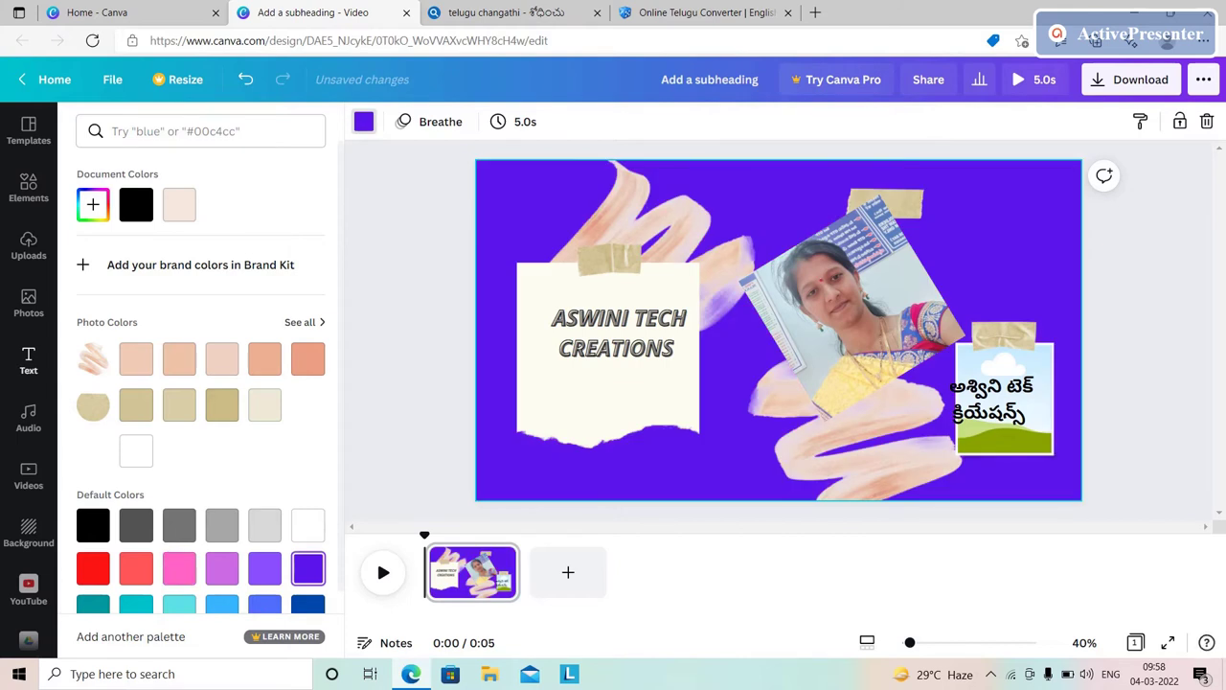
{"action": "left_click", "coordinate": [93, 604]}
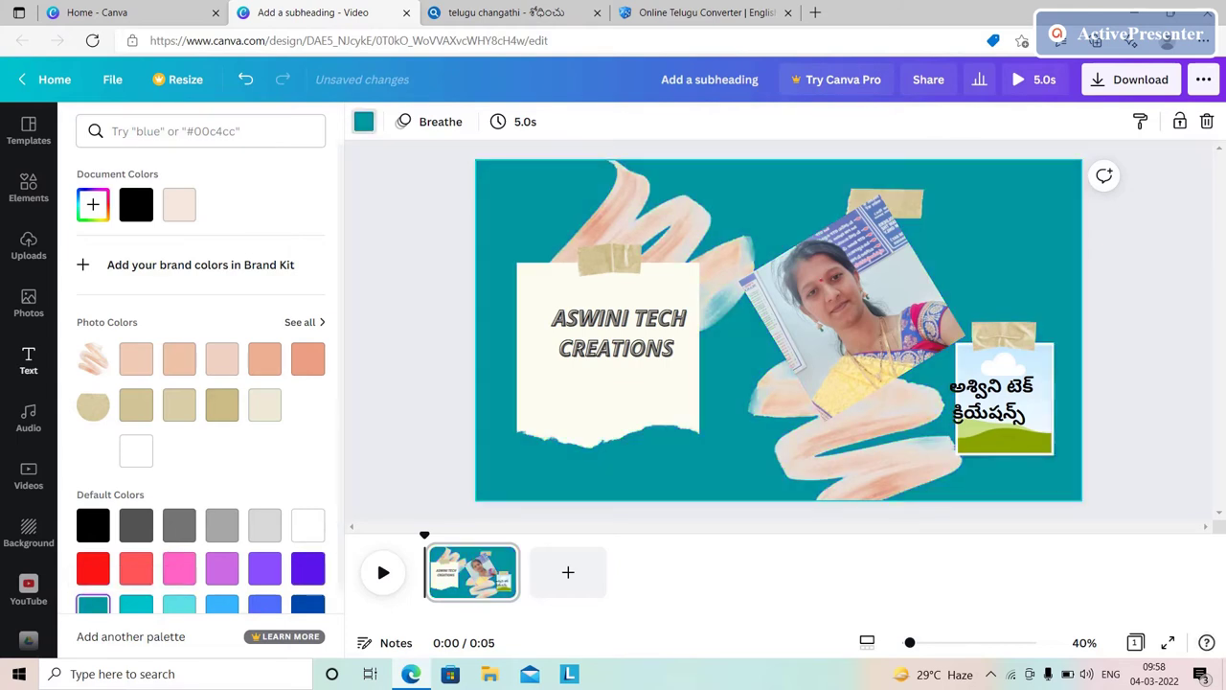
{"action": "left_click", "coordinate": [136, 450]}
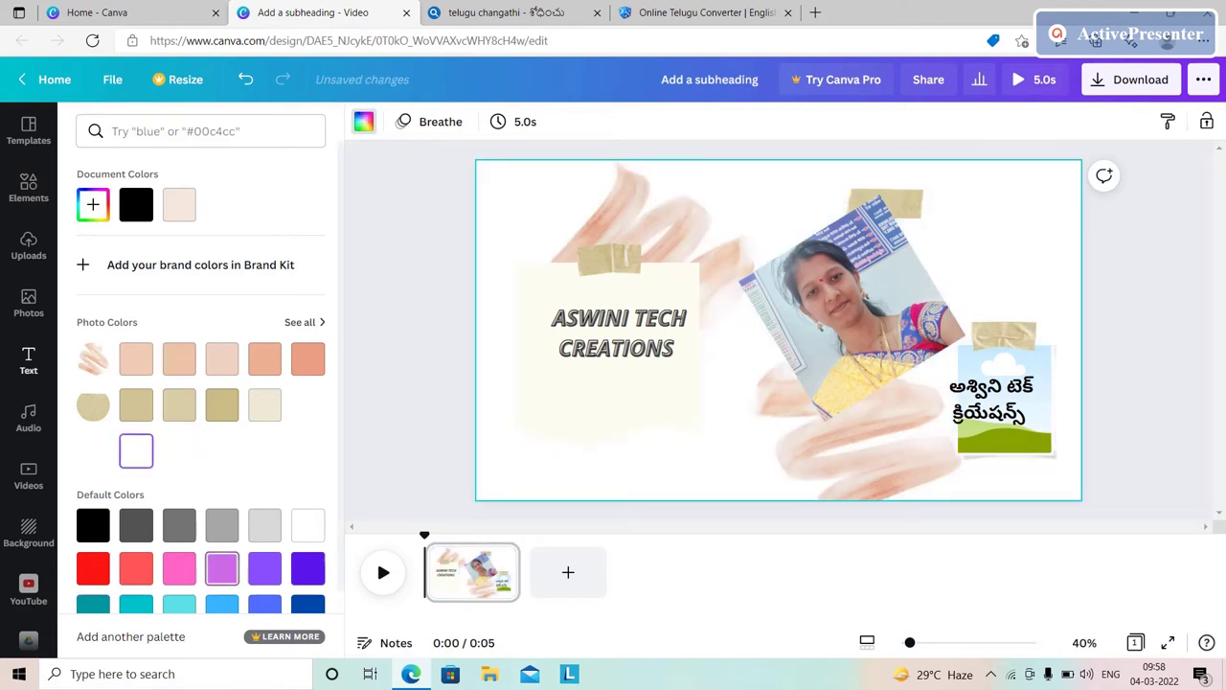
{"action": "left_click", "coordinate": [180, 604]}
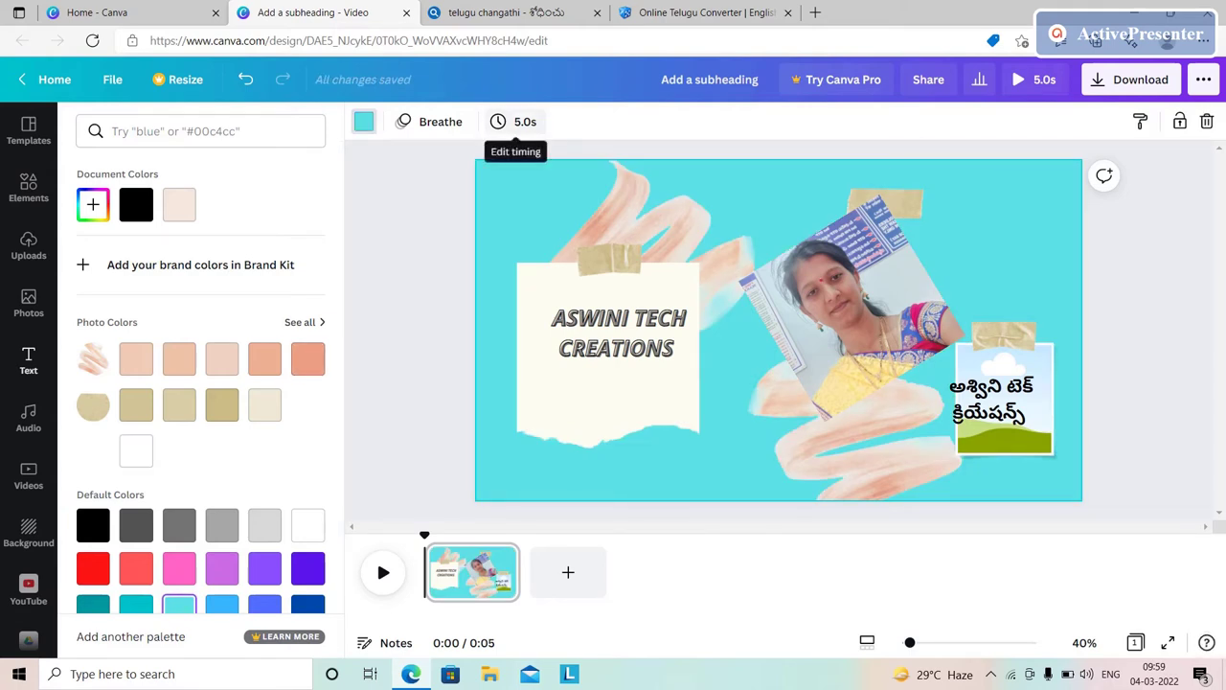
Set the page timing to 11.0 seconds and preview the video.
{"action": "left_click", "coordinate": [516, 122]}
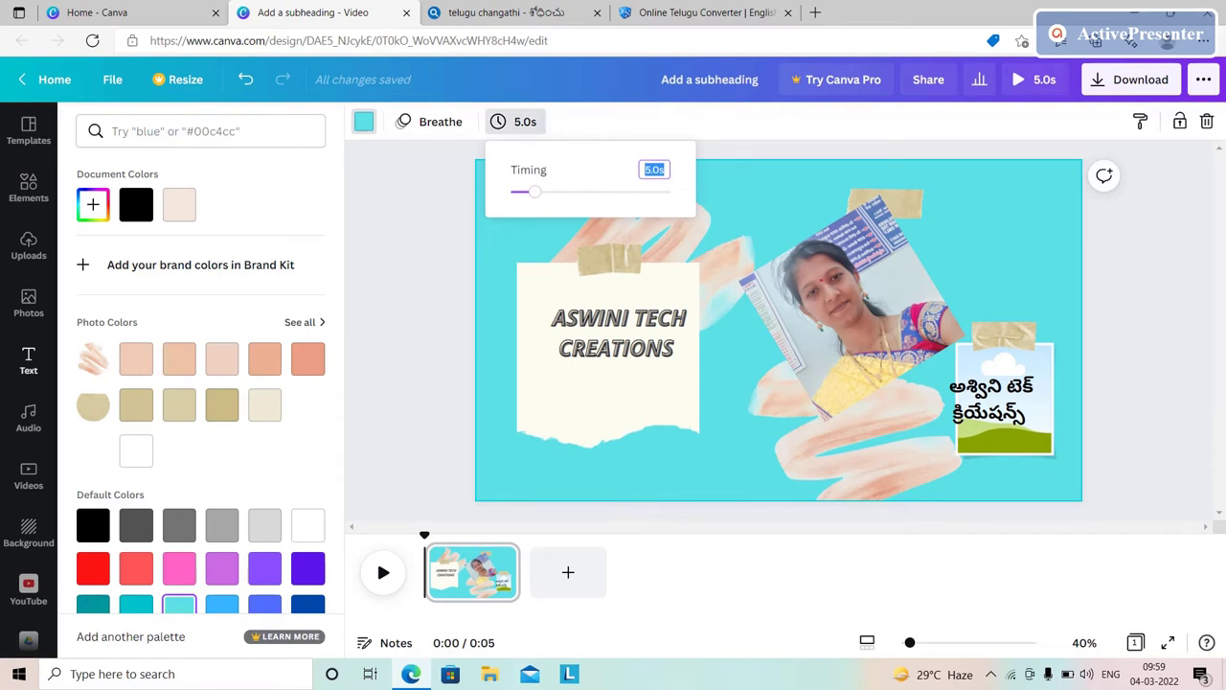
{"action": "left_click", "coordinate": [534, 192]}
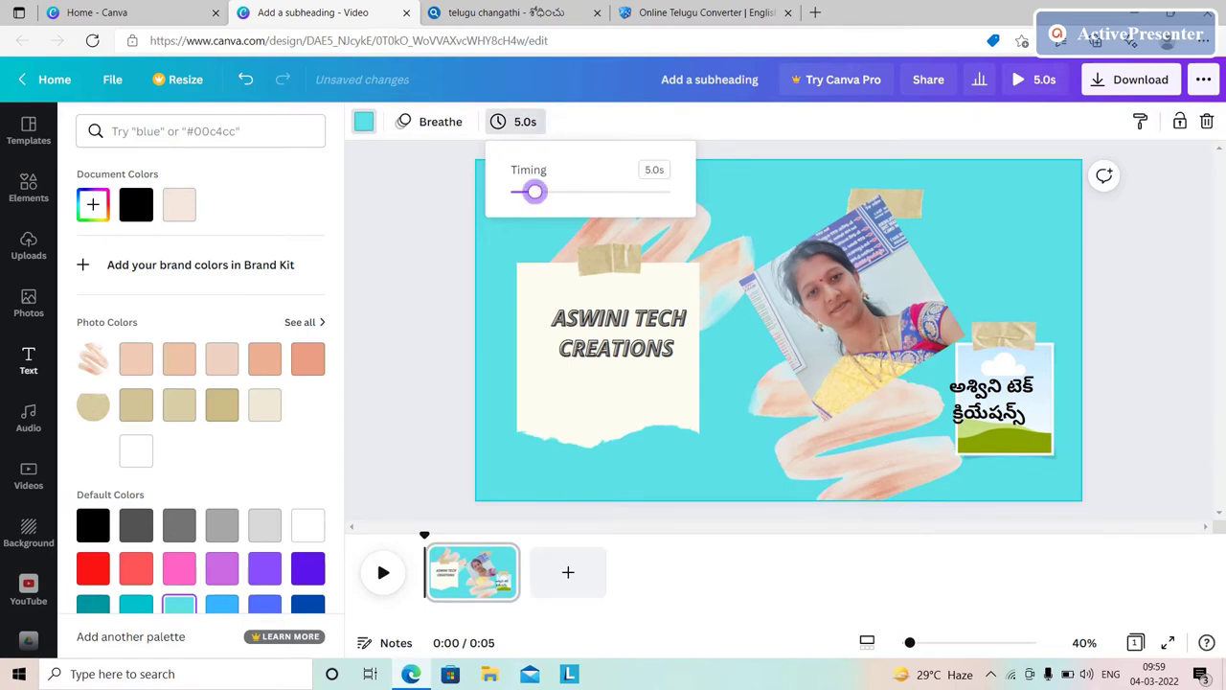
{"action": "left_click_drag", "start_coordinate": [534, 192], "coordinate": [567, 192]}
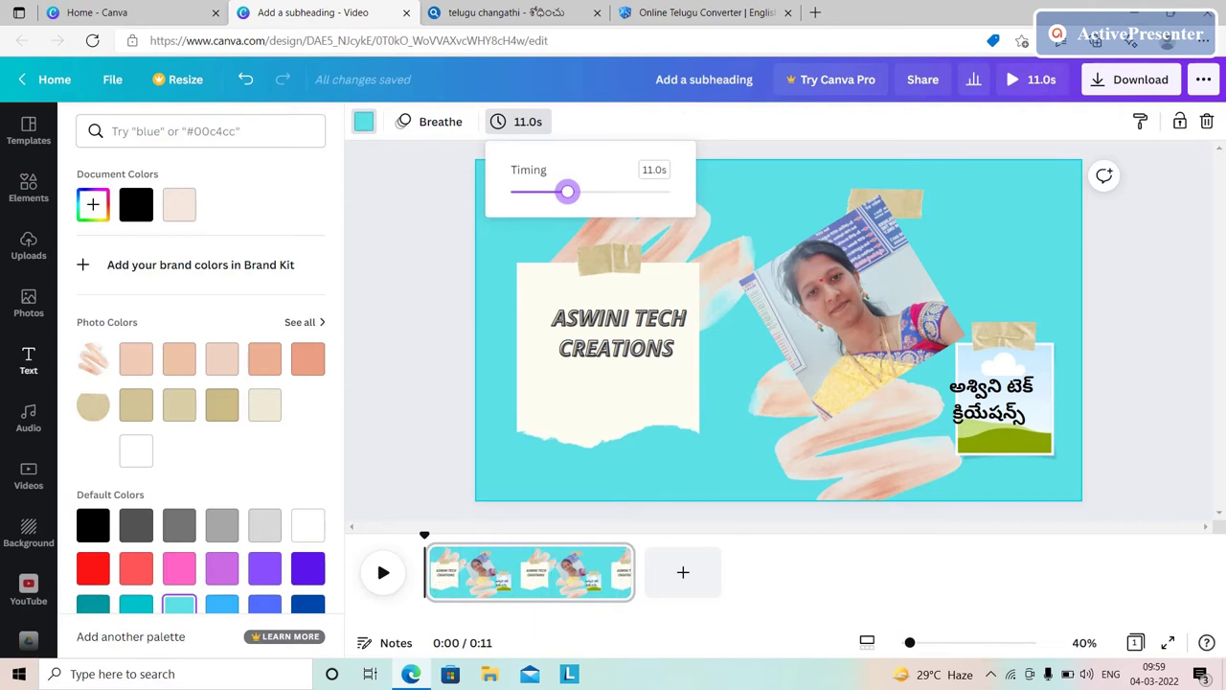
{"action": "key", "text": "Escape"}
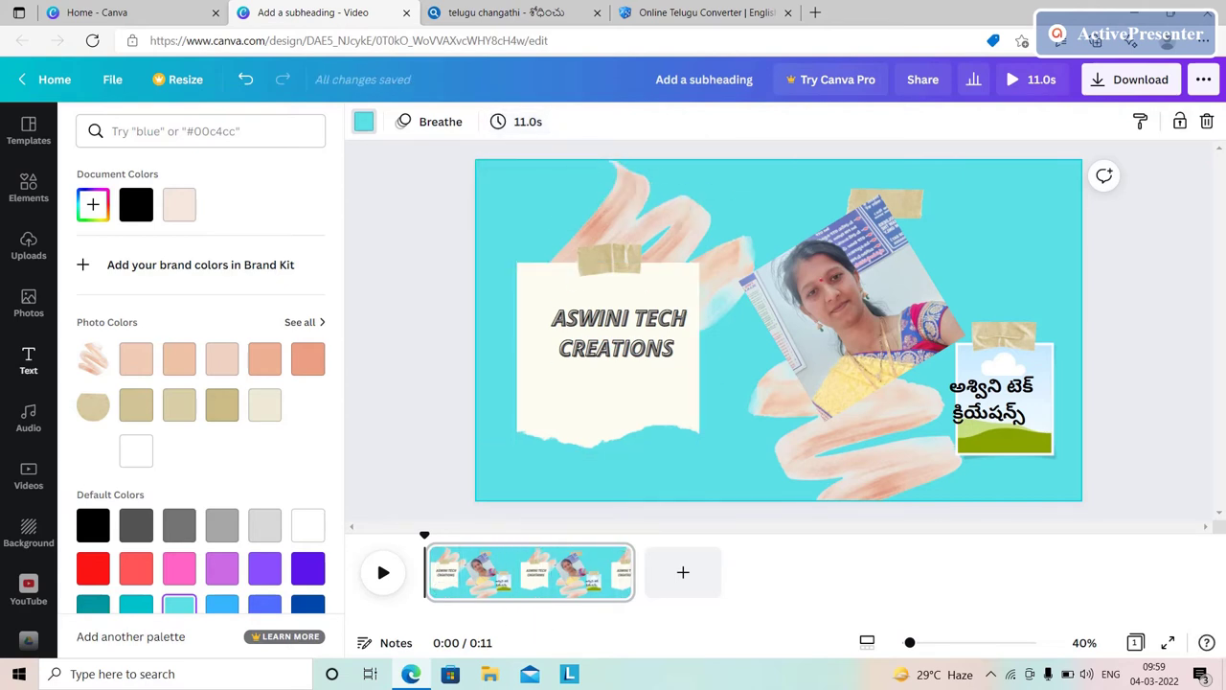
{"action": "left_click", "coordinate": [384, 572]}
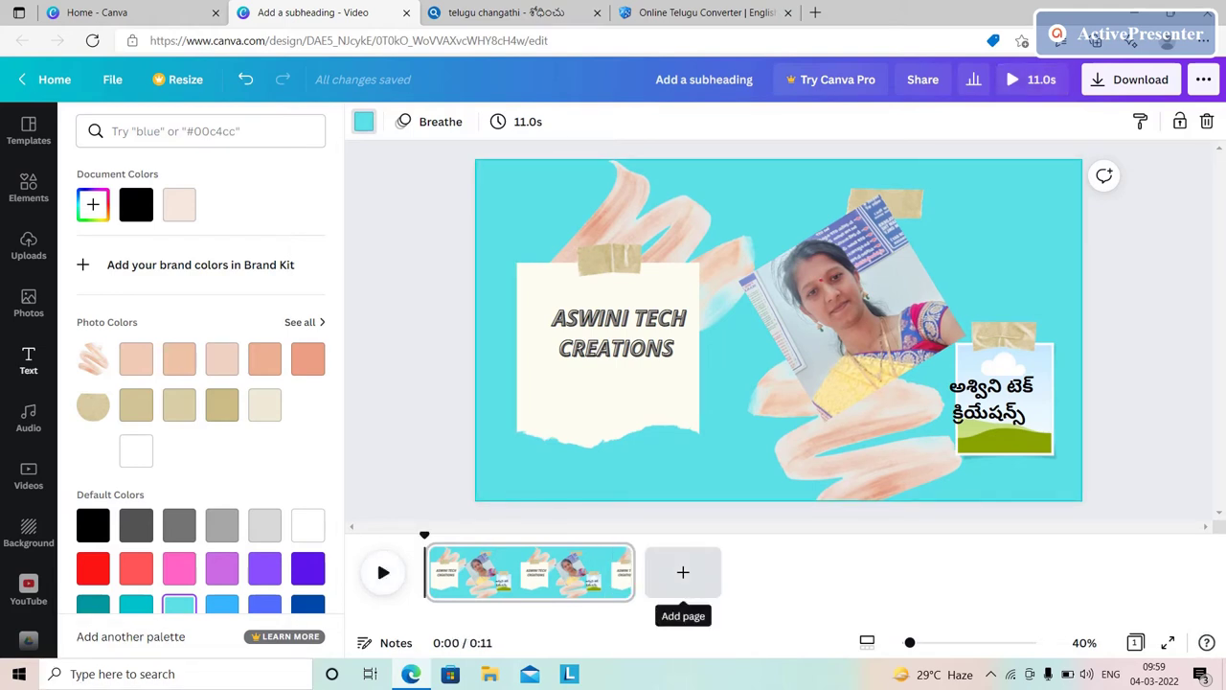
Add a second page and place the 15.0s bridge video from the recently used videos on it.
{"action": "left_click", "coordinate": [683, 572]}
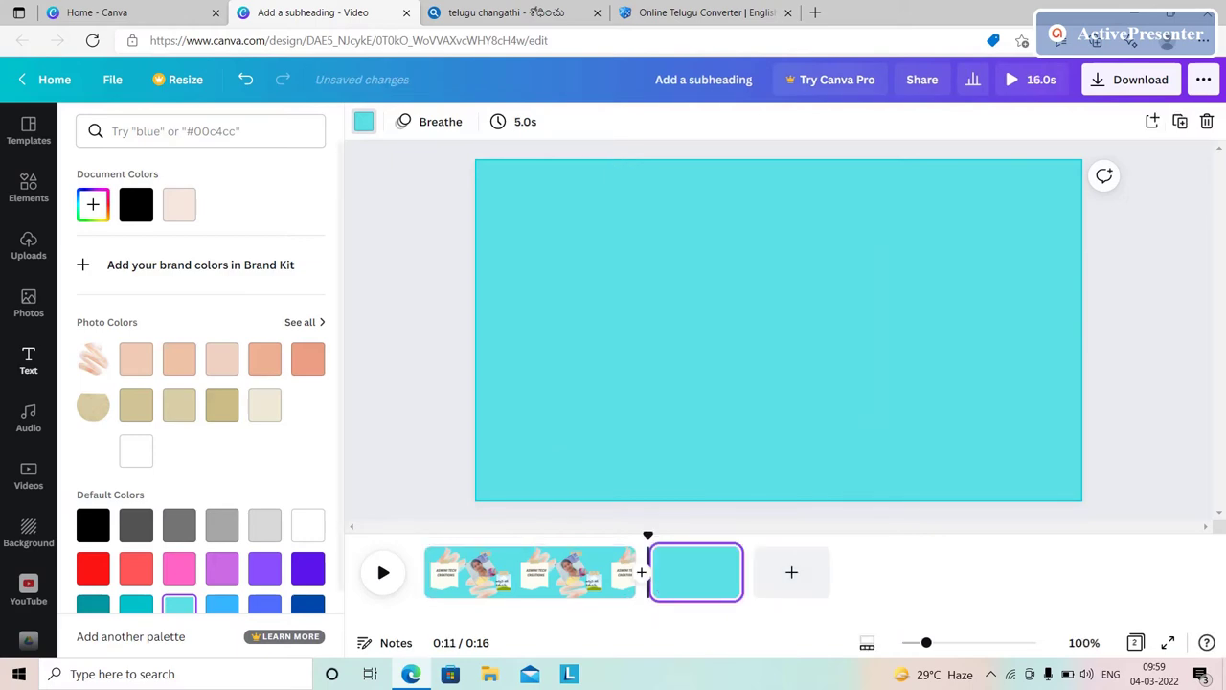
{"action": "left_click", "coordinate": [28, 475]}
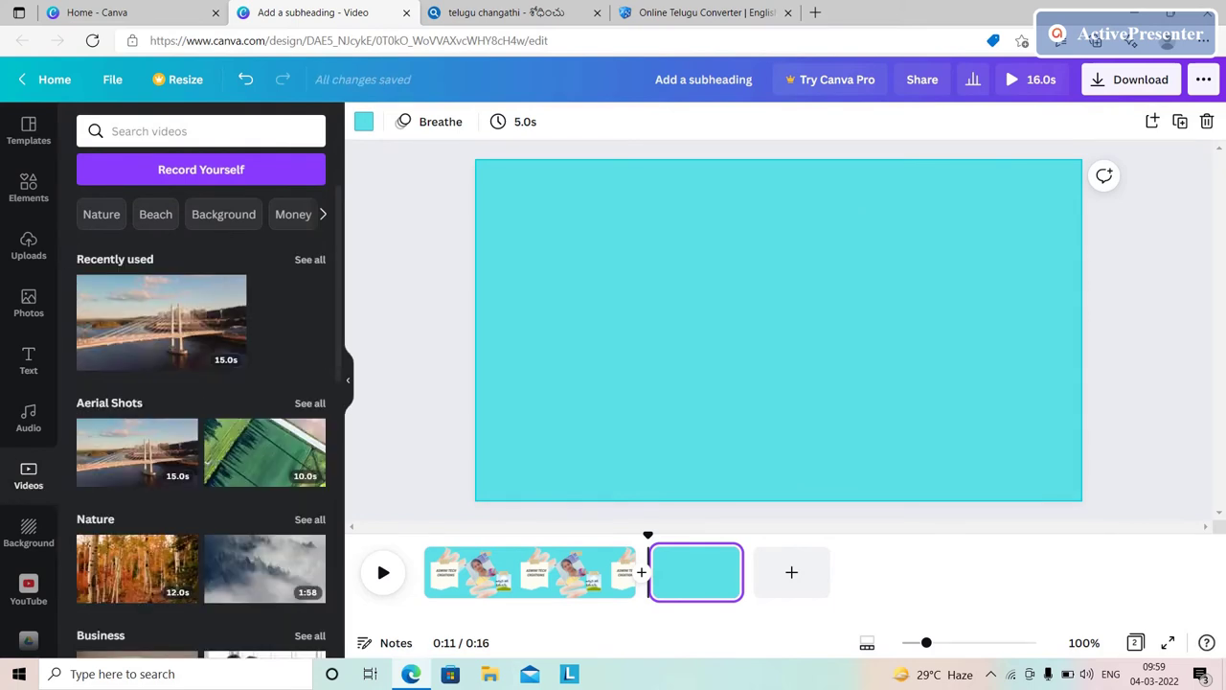
{"action": "mouse_move", "coordinate": [161, 322]}
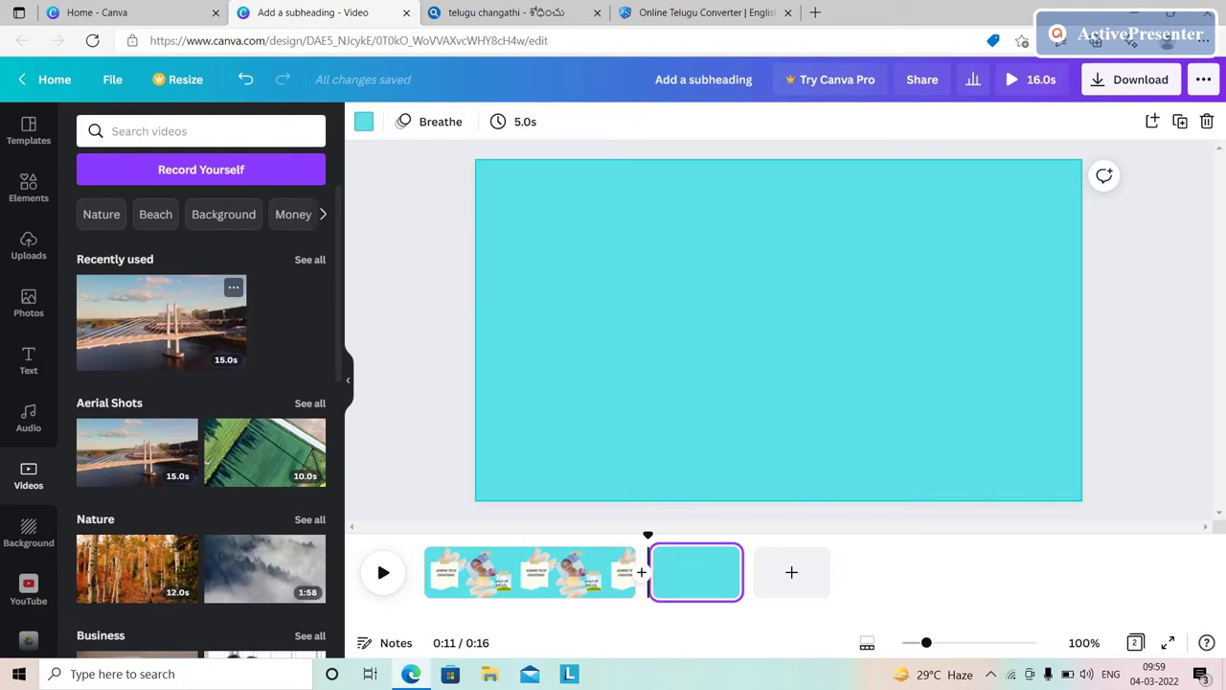
{"action": "left_click_drag", "start_coordinate": [161, 321], "coordinate": [819, 307]}
Enlarge the bridge video and reposition it so that it nearly fills the second page.
{"action": "left_click_drag", "start_coordinate": [577, 173], "coordinate": [525, 143]}
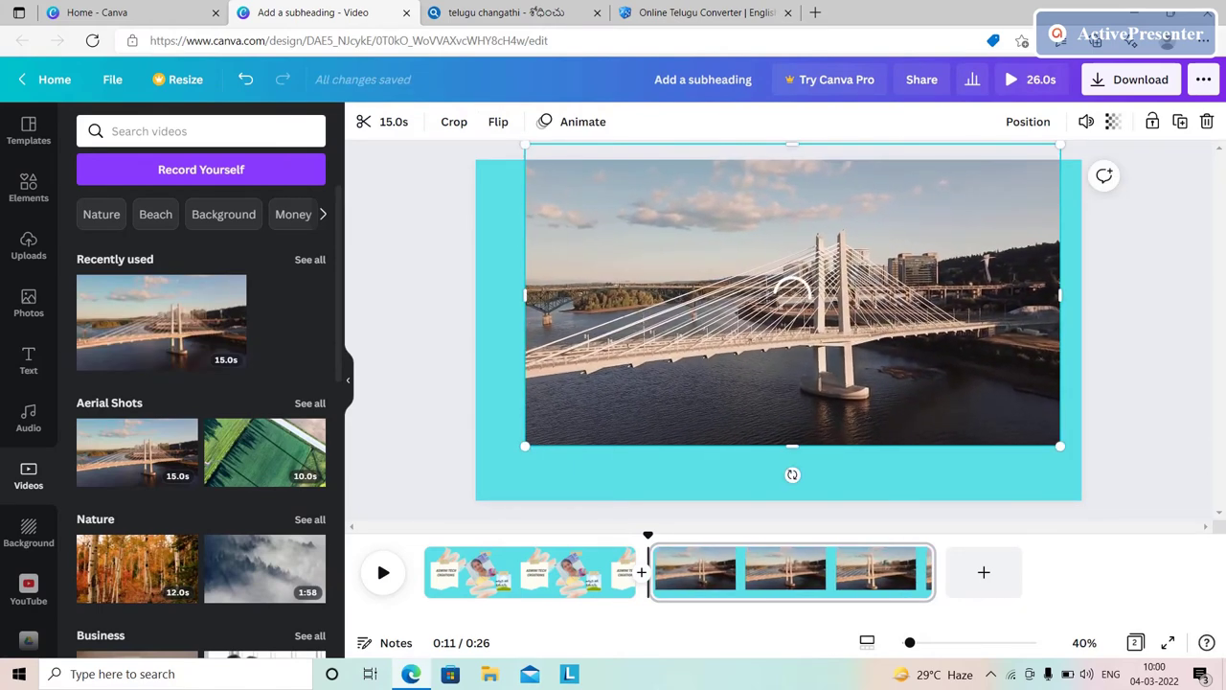
{"action": "left_click_drag", "start_coordinate": [525, 445], "coordinate": [476, 474]}
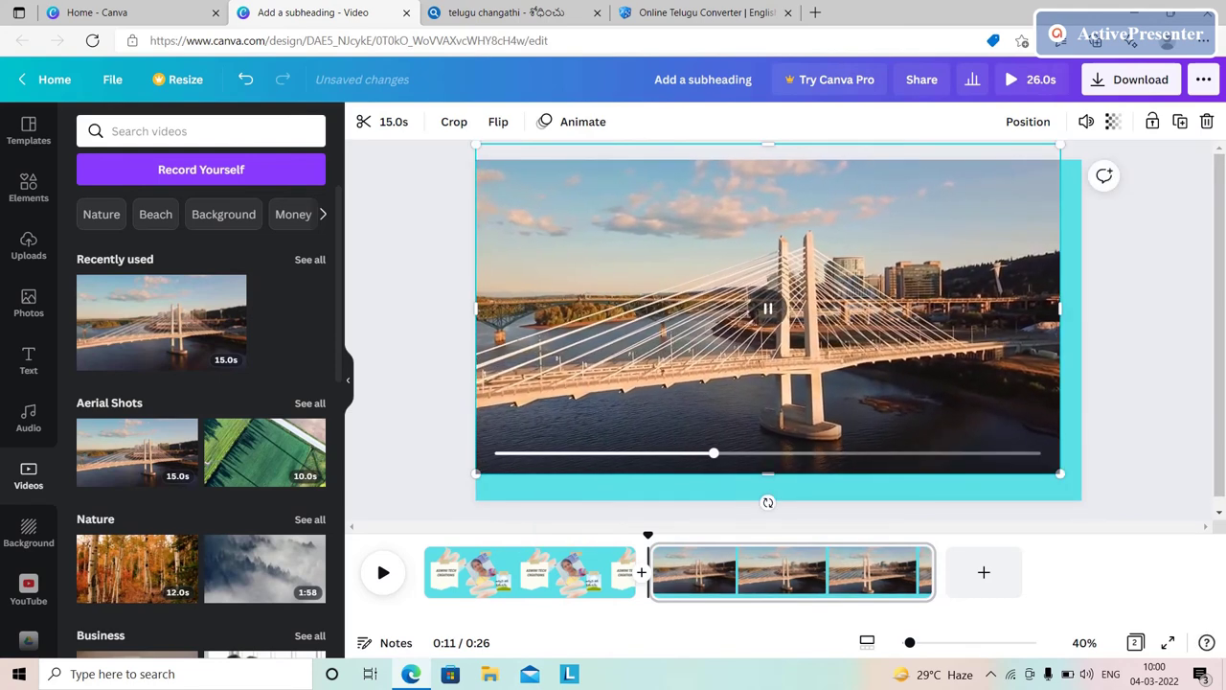
{"action": "right_click", "coordinate": [742, 407]}
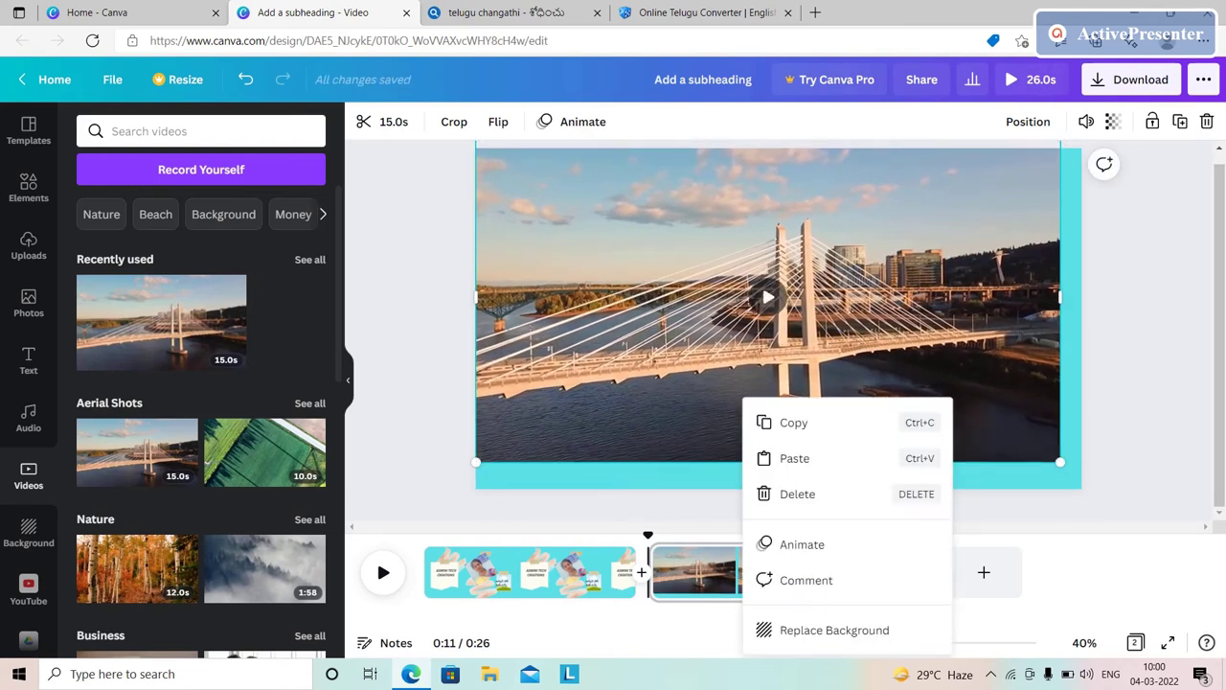
{"action": "left_click", "coordinate": [840, 629]}
{"action": "left_click", "coordinate": [769, 364]}
{"action": "mouse_move", "coordinate": [769, 364]}
{"action": "left_mouse_down"}
{"action": "mouse_move", "coordinate": [778, 421]}
{"action": "mouse_move", "coordinate": [769, 380]}
{"action": "mouse_move", "coordinate": [780, 385]}
{"action": "left_mouse_up"}
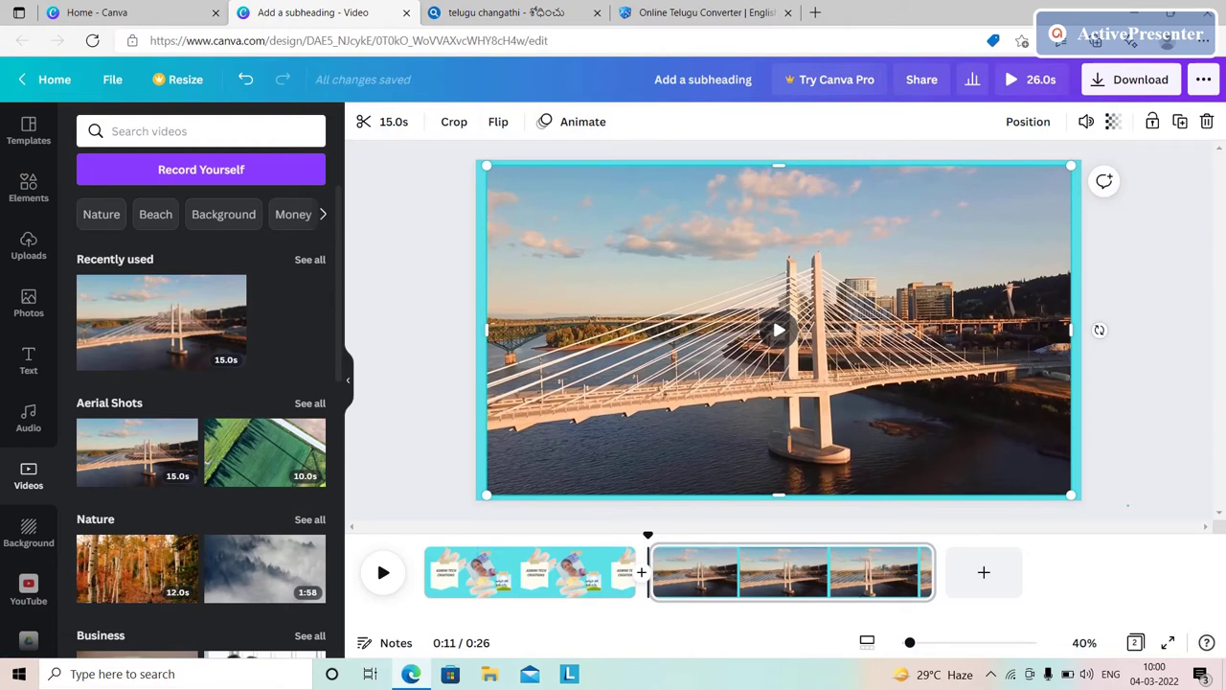
{"action": "left_click", "coordinate": [1128, 505]}
{"action": "left_click", "coordinate": [779, 330]}
{"action": "mouse_move", "coordinate": [1071, 495]}
{"action": "left_mouse_down"}
{"action": "mouse_move", "coordinate": [1088, 503]}
{"action": "mouse_move", "coordinate": [1075, 497]}
{"action": "left_mouse_up"}
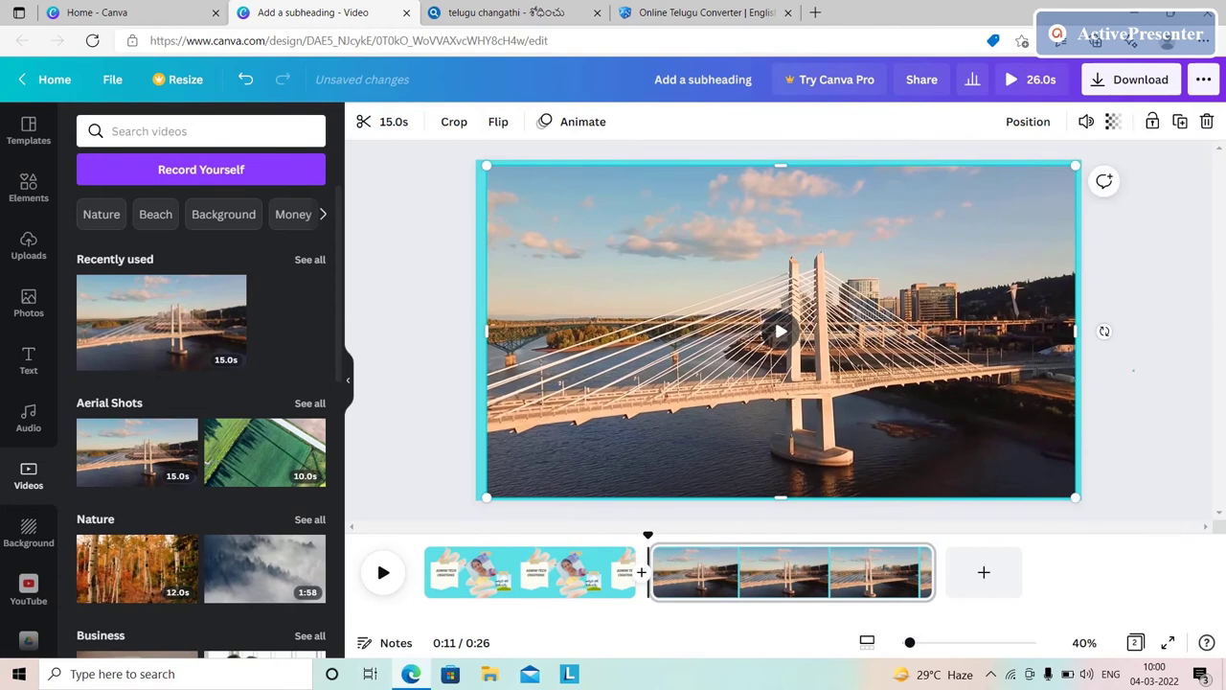
Preview the second page, and play the whole video from the start of page 1 into the bridge clip.
{"action": "left_click", "coordinate": [1134, 371]}
{"action": "key", "text": "space"}
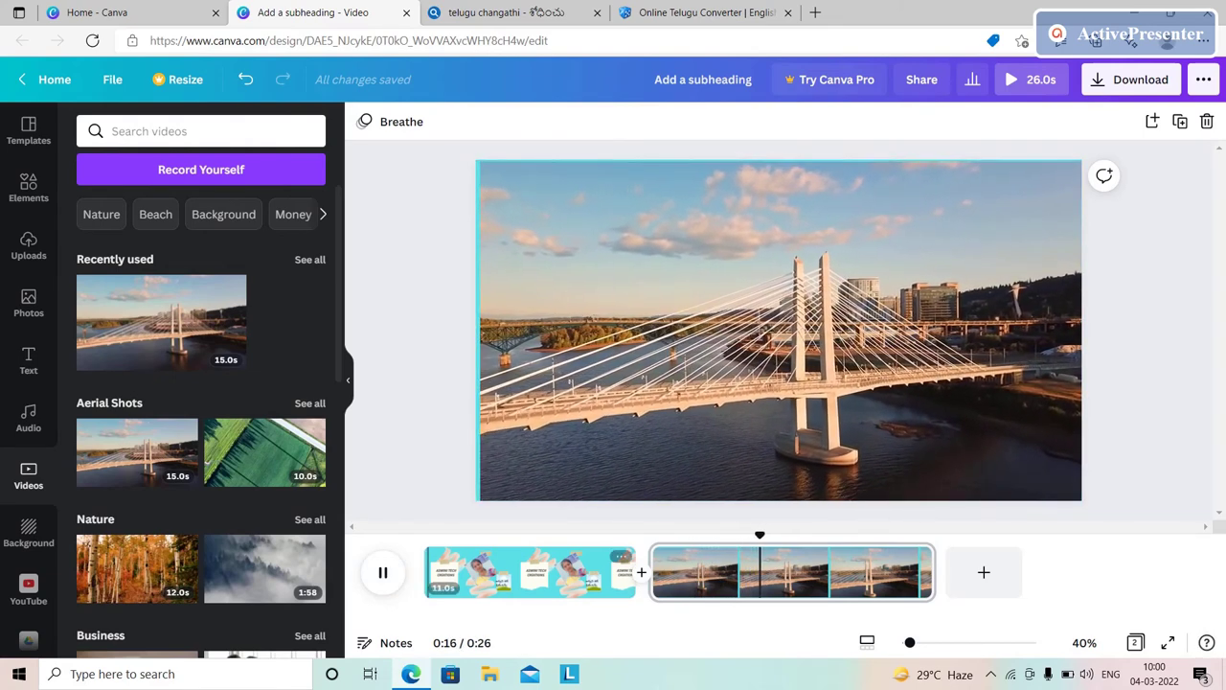
{"action": "left_click", "coordinate": [529, 575]}
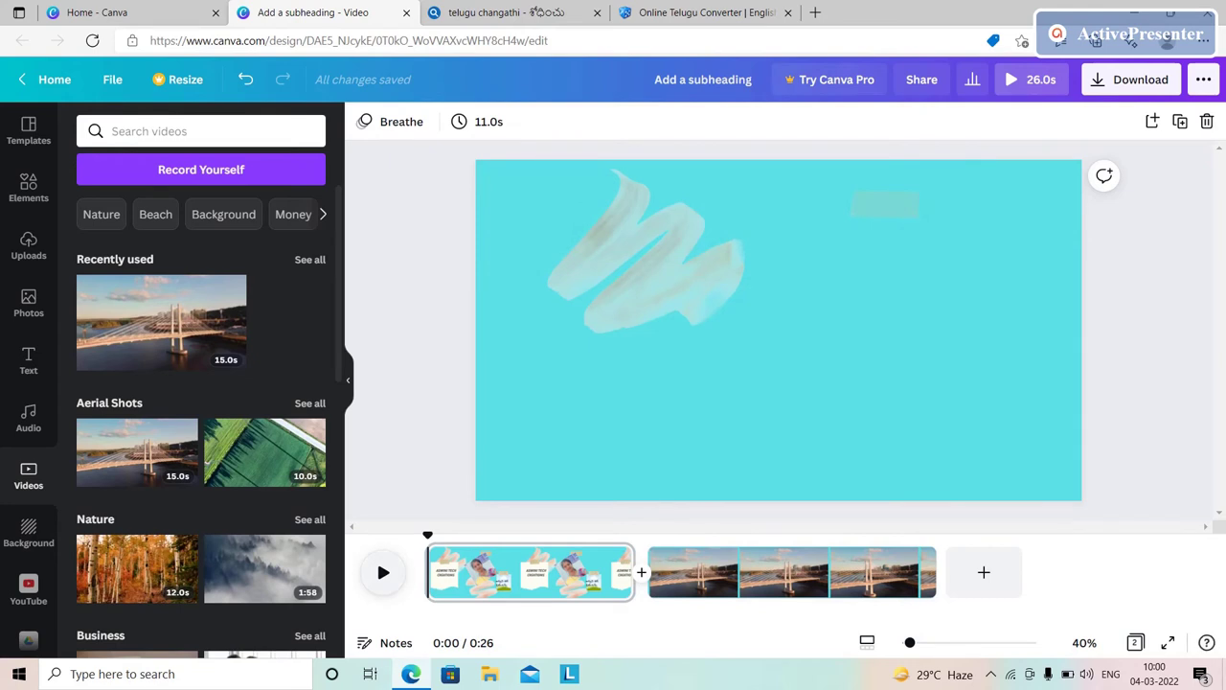
{"action": "left_click", "coordinate": [383, 572]}
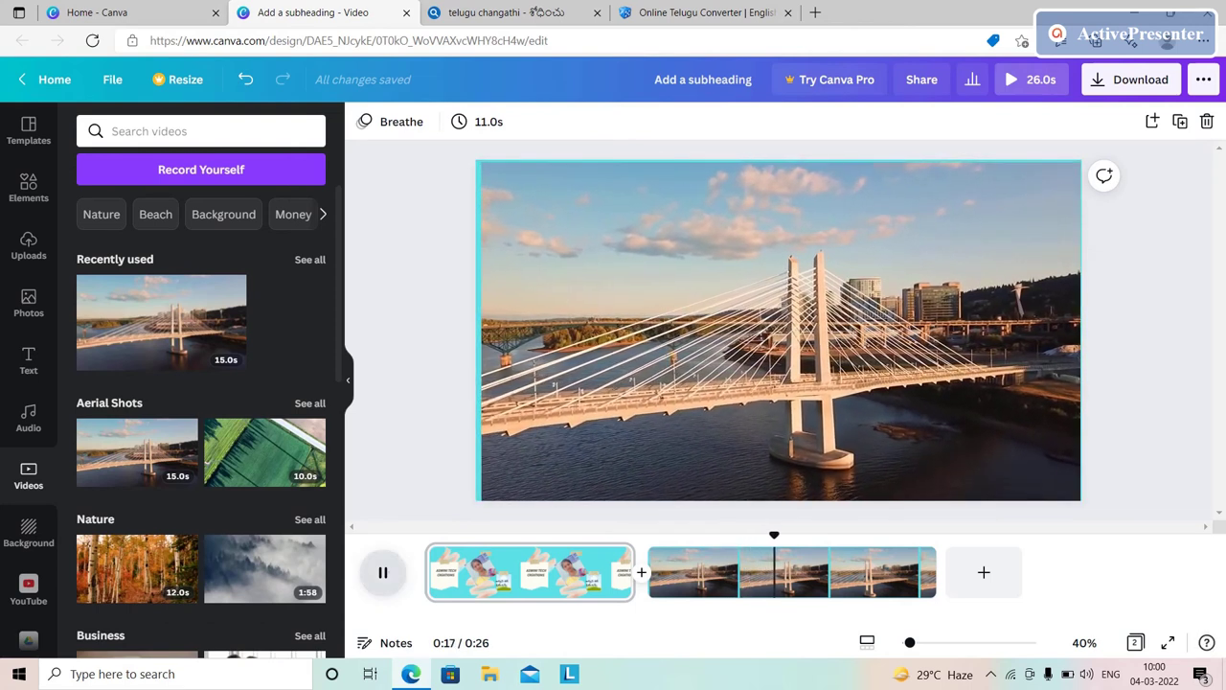
{"action": "key", "text": "space"}
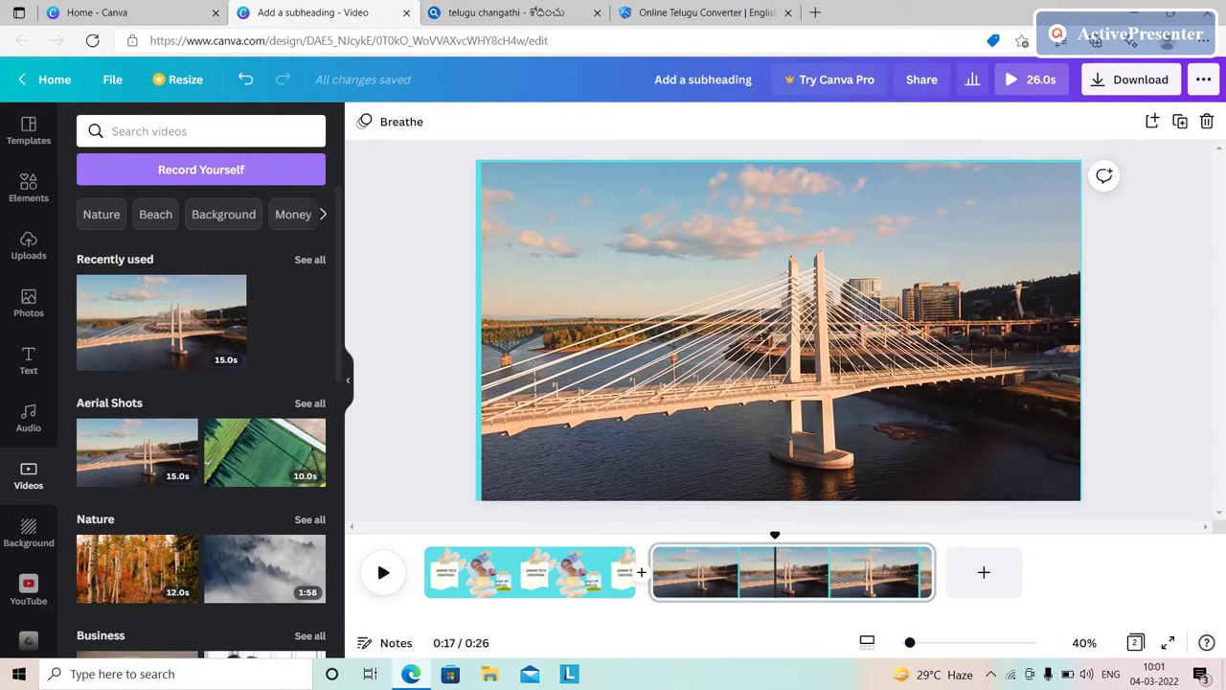
Look through the uploaded images and the available audio tracks without adding anything.
{"action": "left_click", "coordinate": [27, 245]}
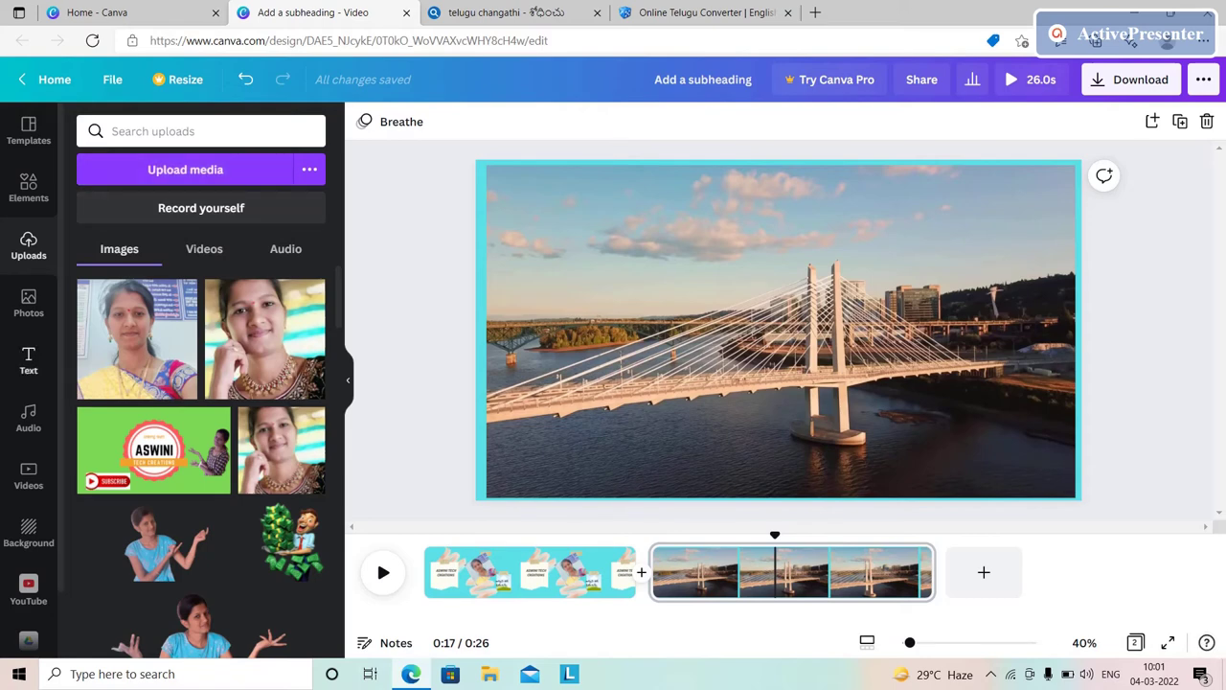
{"action": "left_click", "coordinate": [29, 418]}
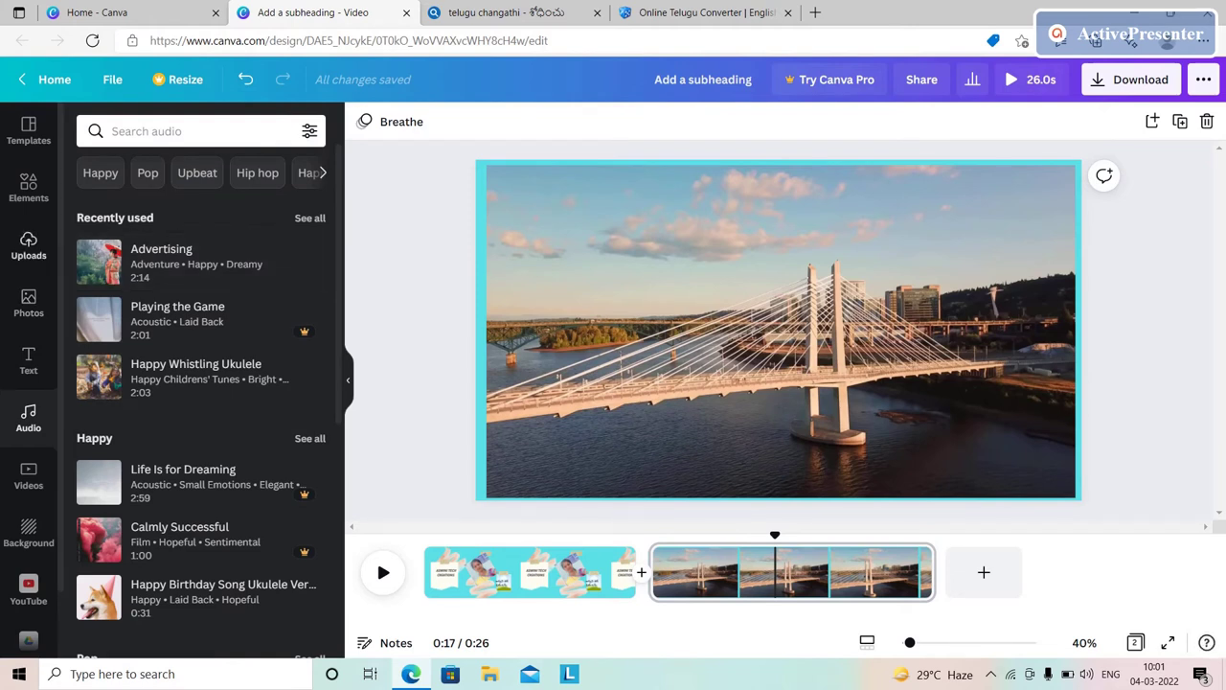
{"action": "left_click", "coordinate": [29, 245]}
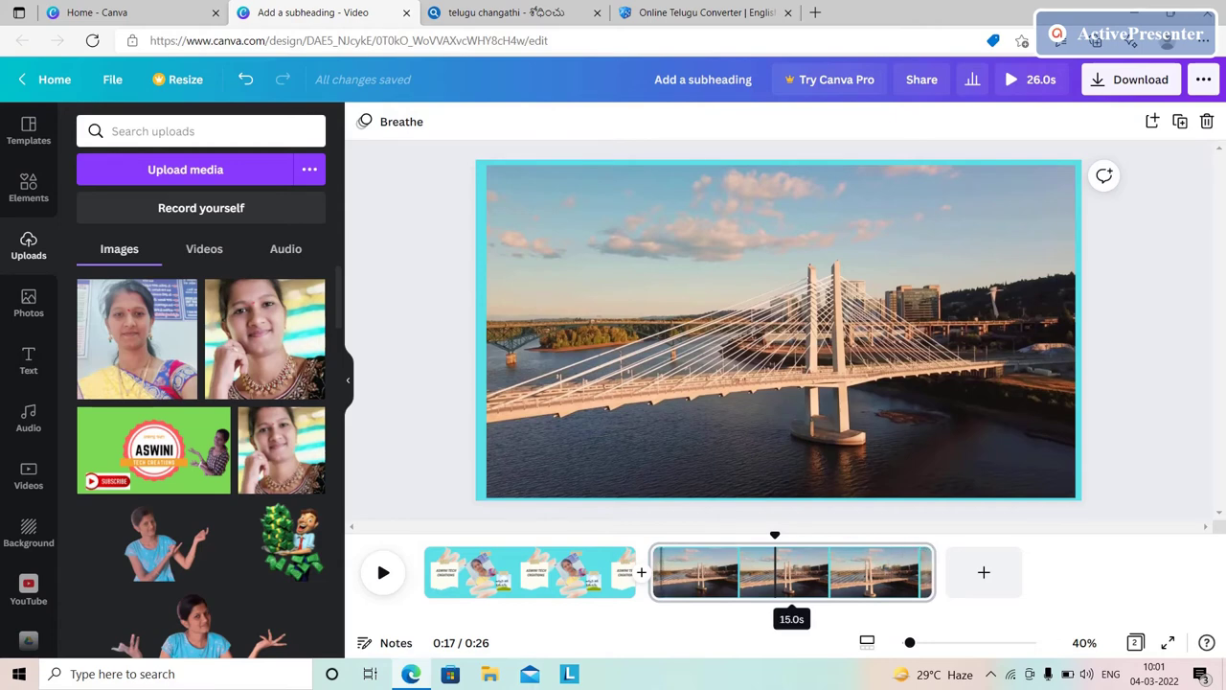
Add a blank page after page 1 and delete it again.
{"action": "left_click", "coordinate": [557, 575]}
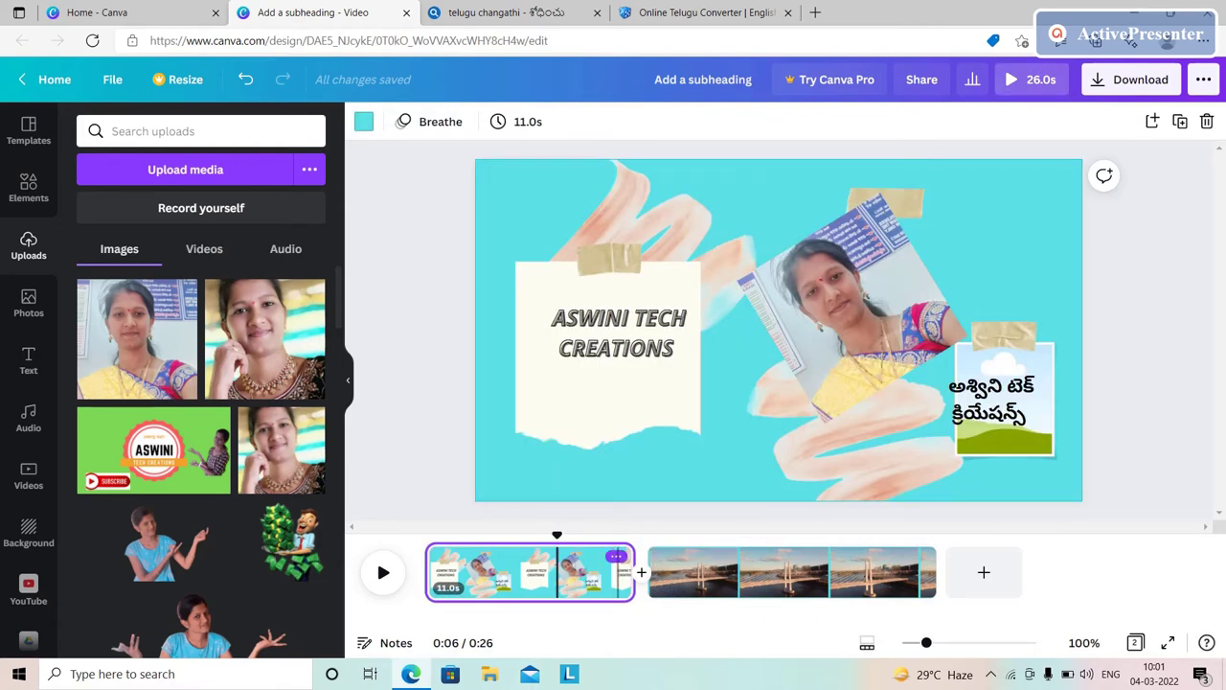
{"action": "left_click", "coordinate": [616, 556]}
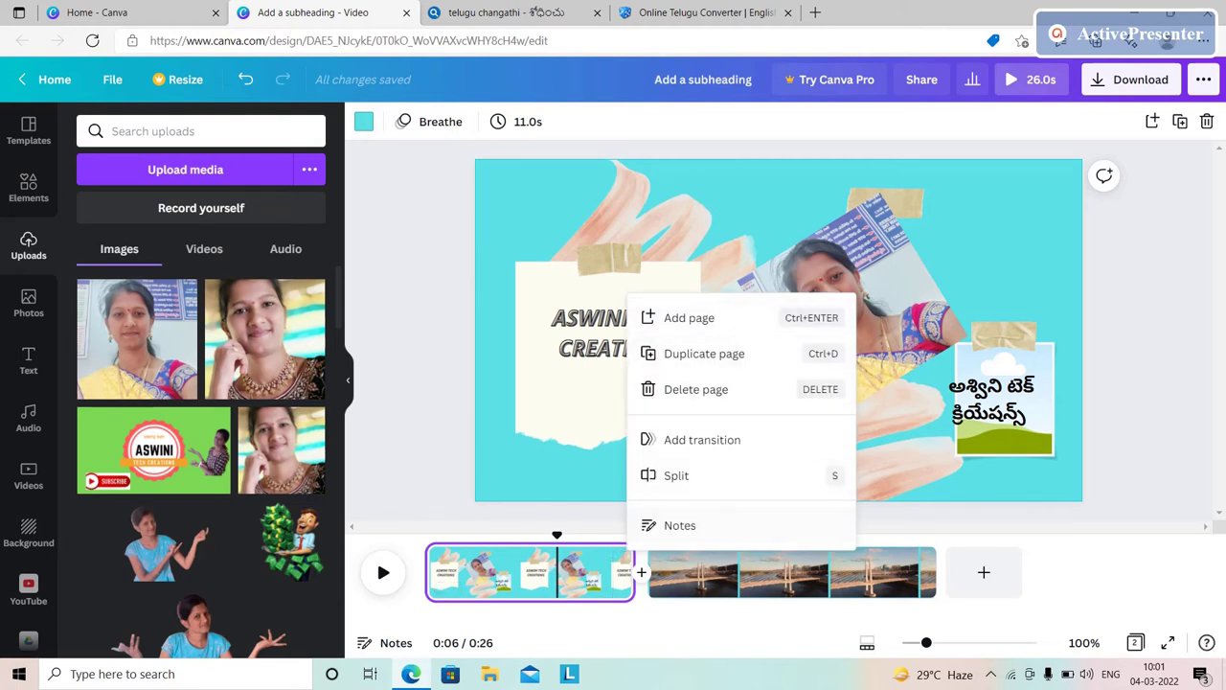
{"action": "left_click", "coordinate": [689, 318]}
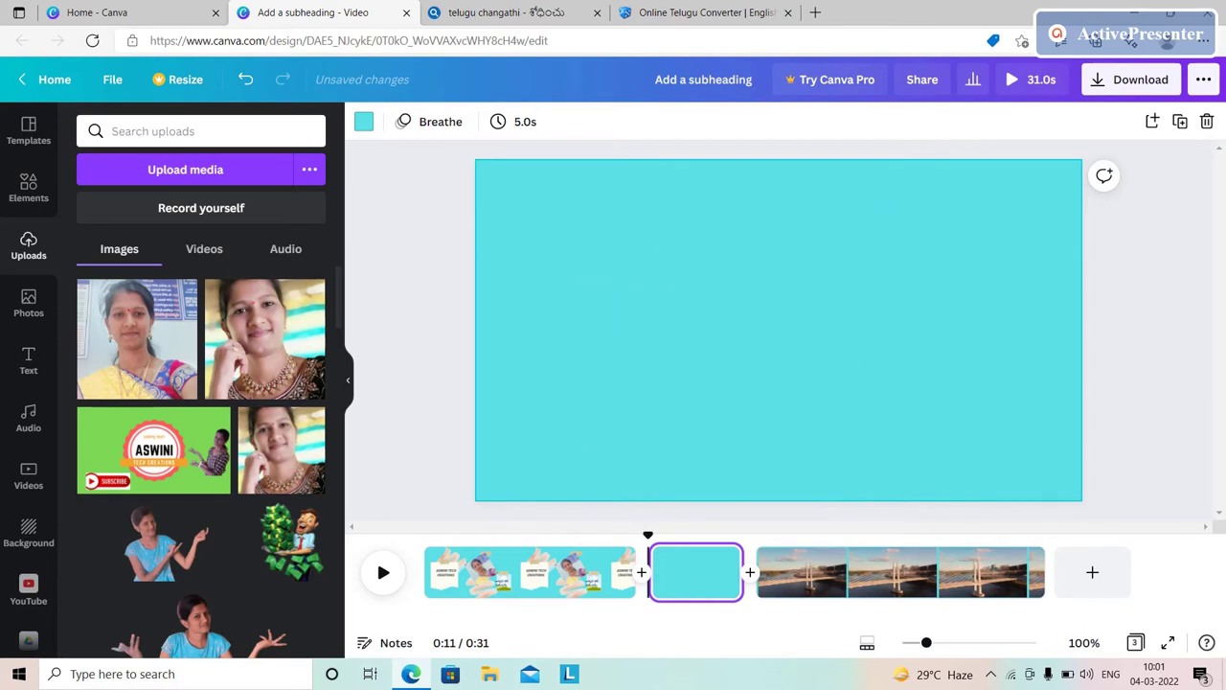
{"action": "key", "text": "Delete"}
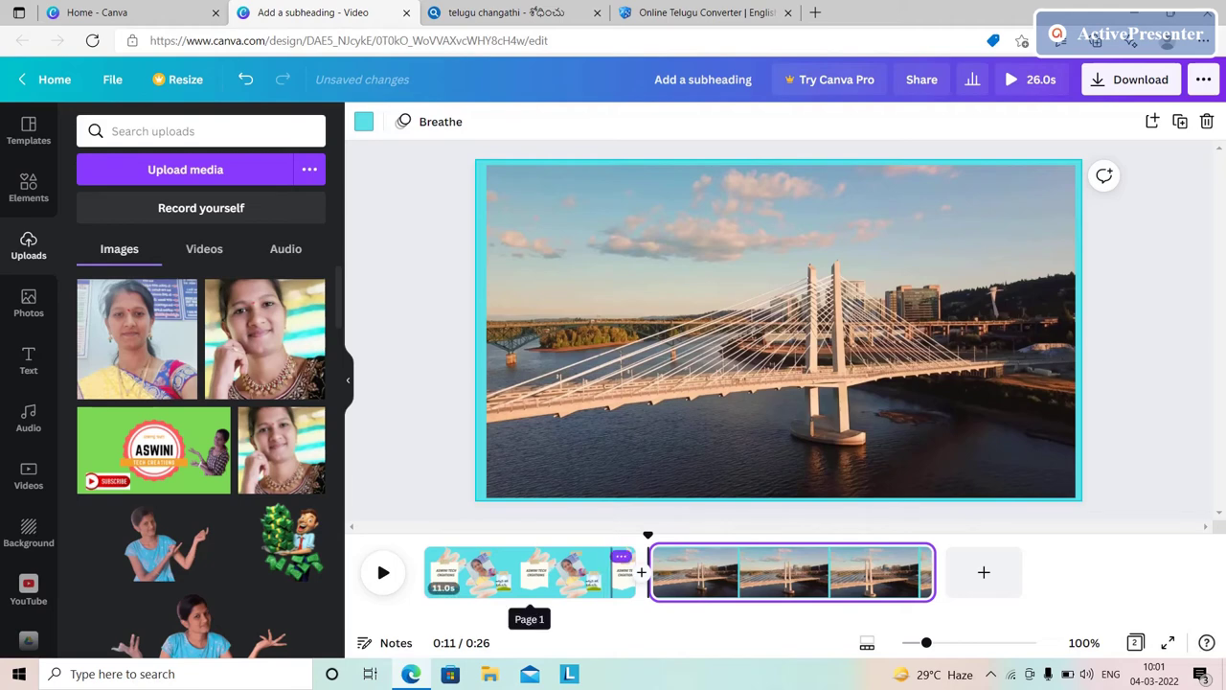
Duplicate page 1.
{"action": "left_click", "coordinate": [621, 556]}
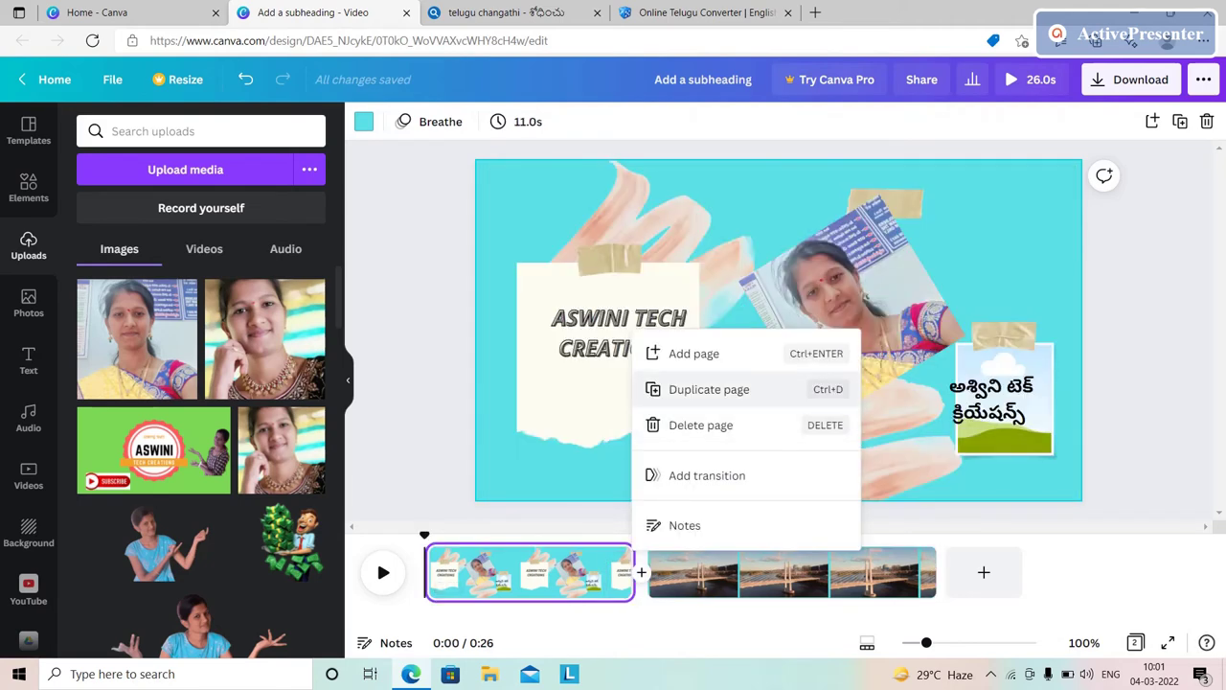
{"action": "left_click", "coordinate": [709, 390]}
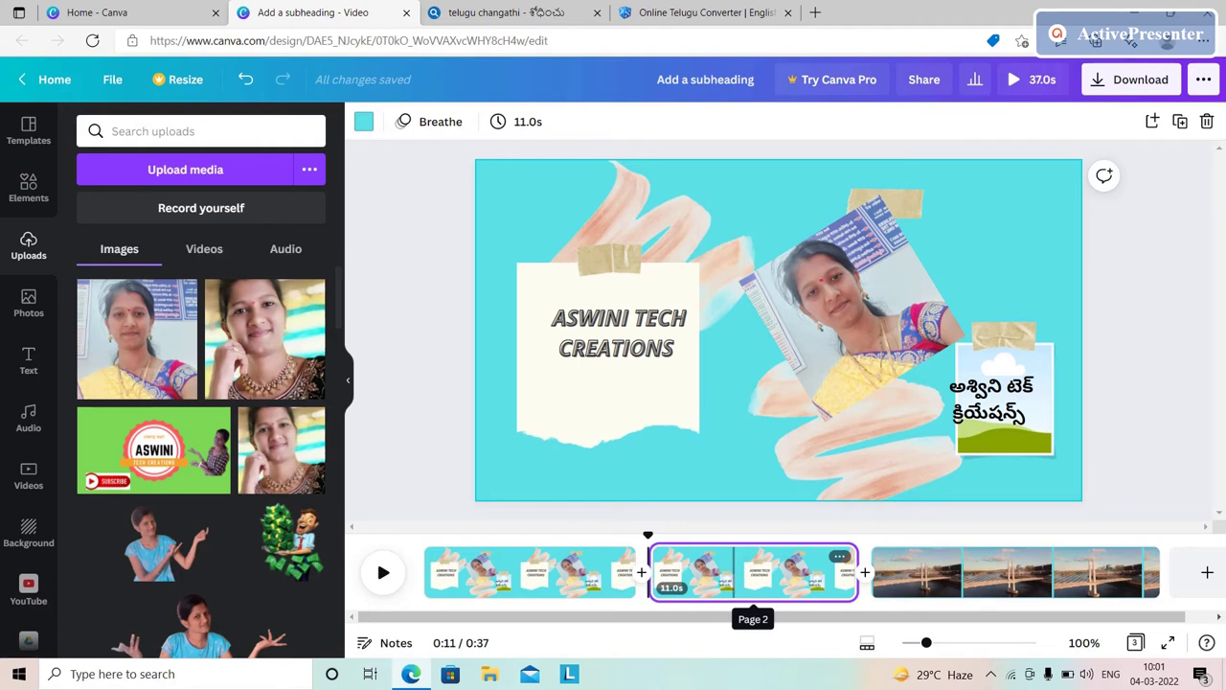
Split the duplicated page near its middle, at 0:16, and delete the first part.
{"action": "left_click", "coordinate": [757, 573]}
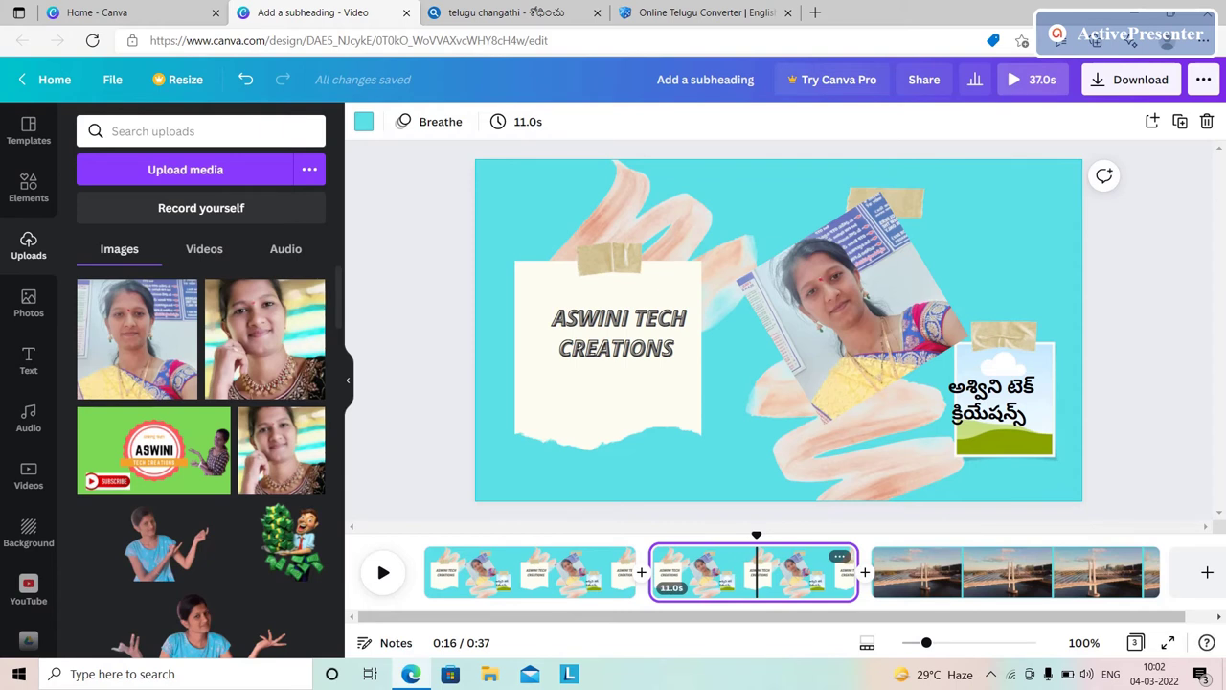
{"action": "right_click", "coordinate": [755, 571]}
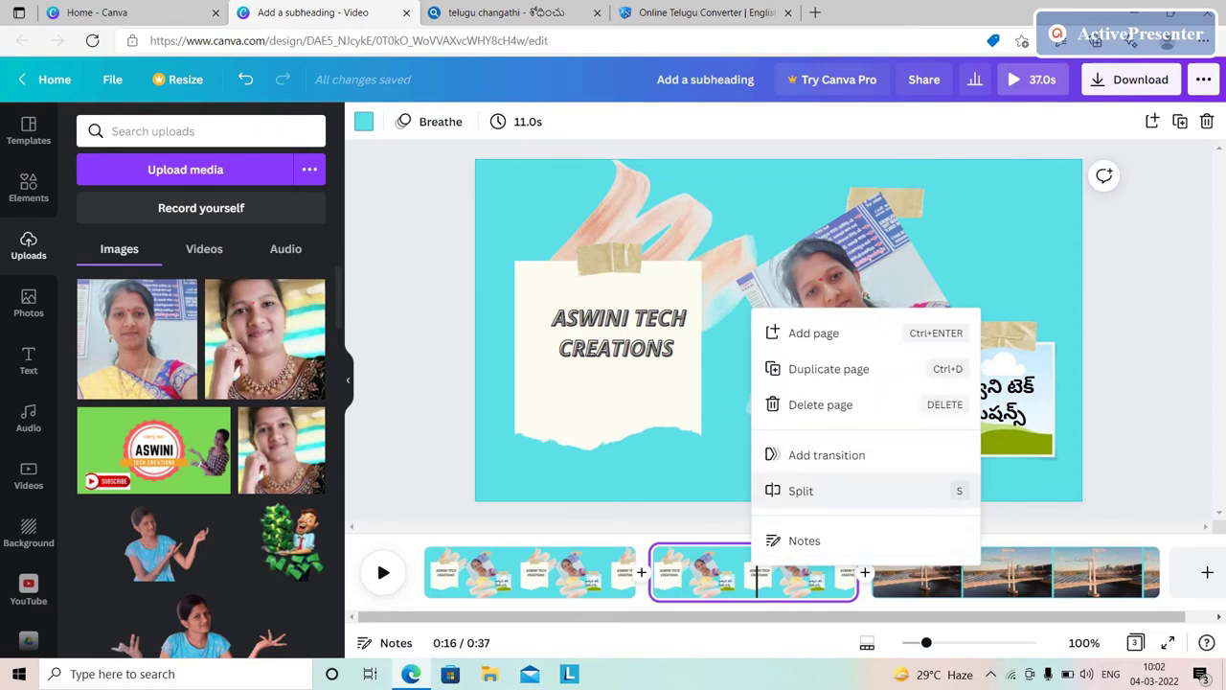
{"action": "left_click", "coordinate": [801, 491]}
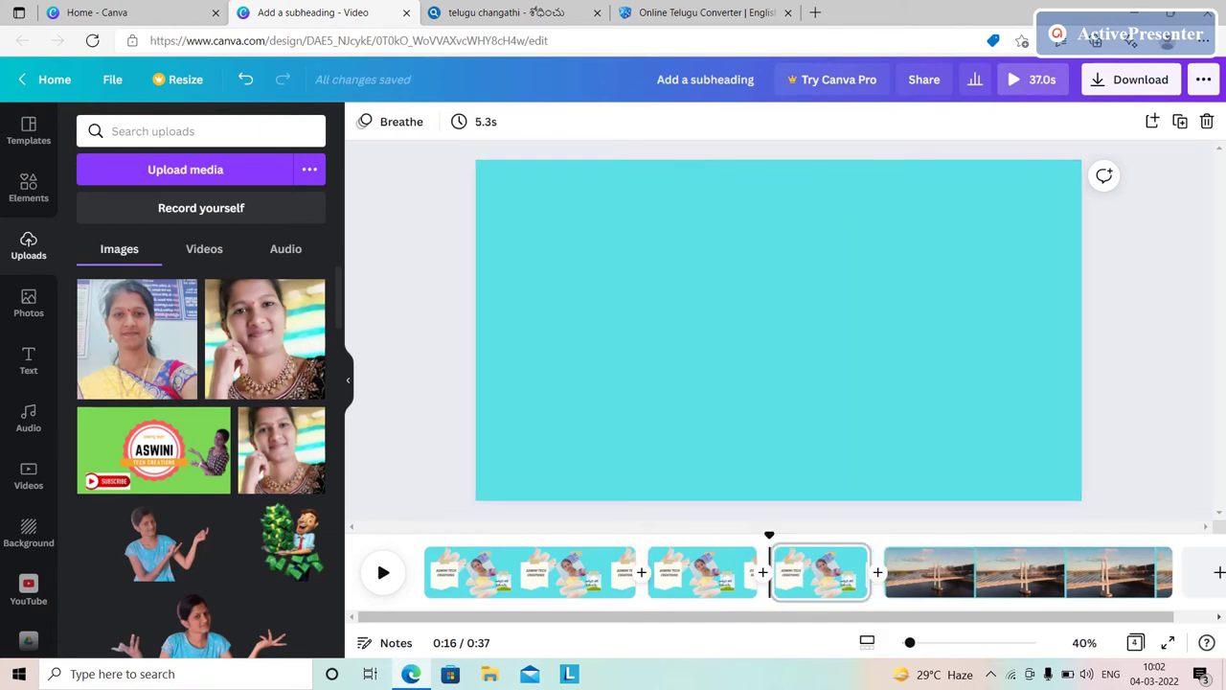
{"action": "left_click", "coordinate": [714, 574]}
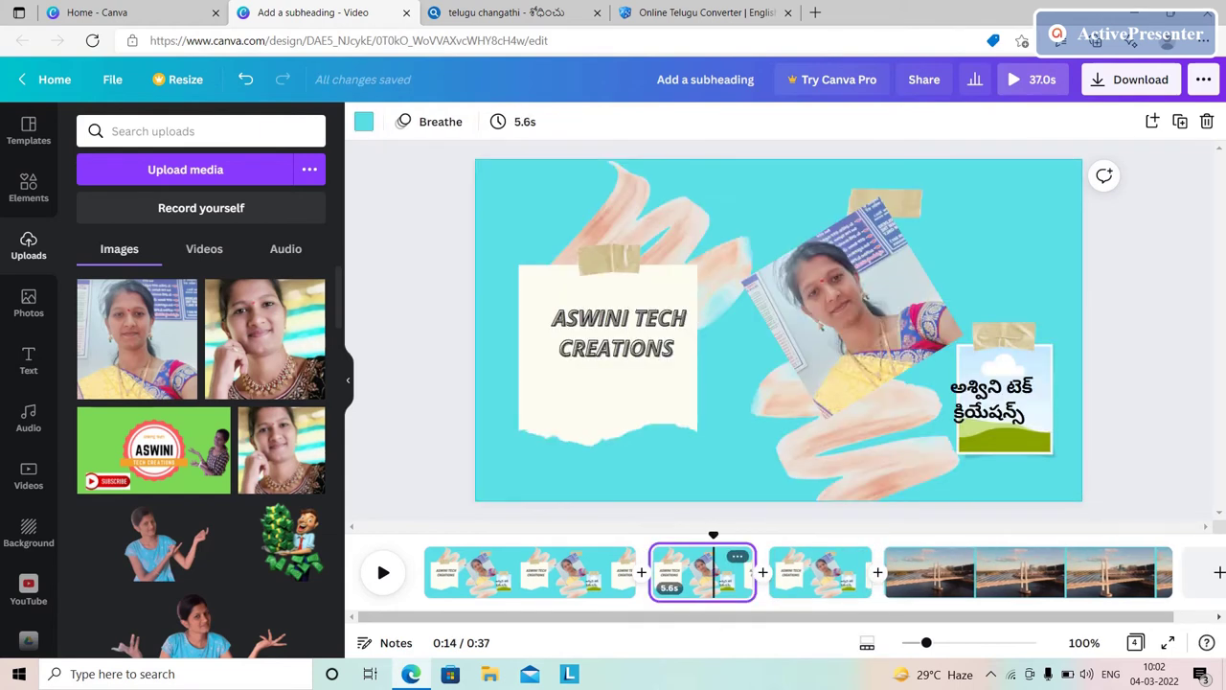
{"action": "key", "text": "Delete"}
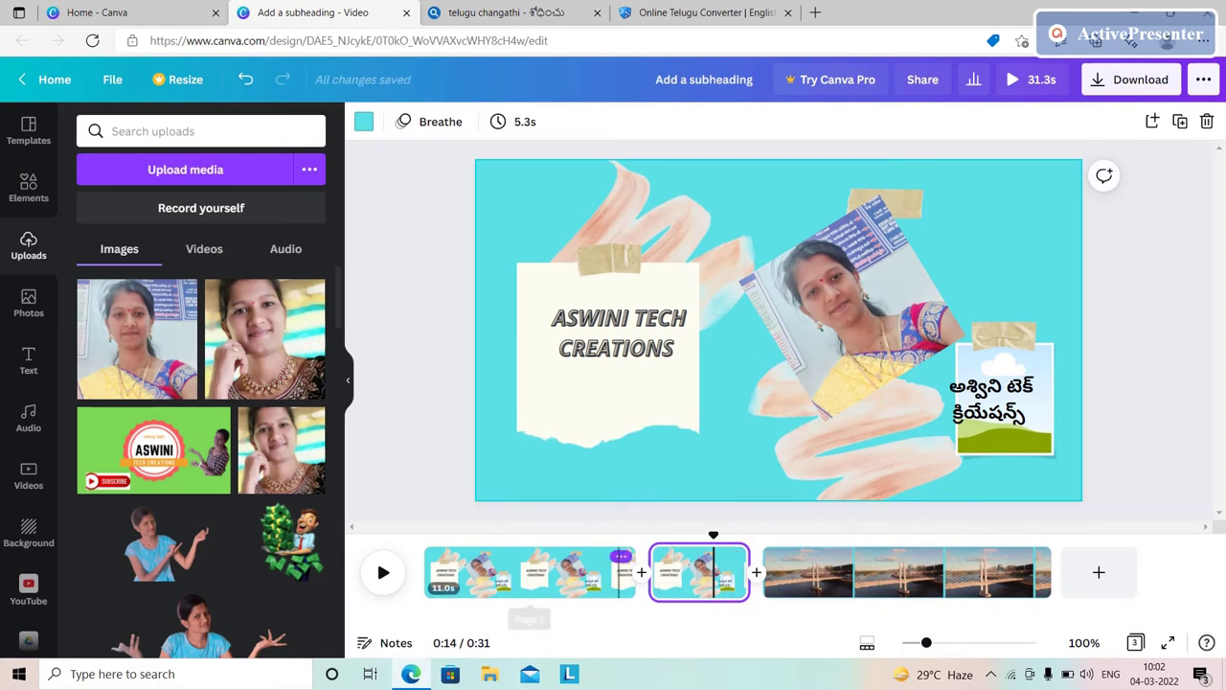
Try the Line Wipe and Dissolve transitions between page 2 and the bridge page, and settle on Slide.
{"action": "left_click", "coordinate": [621, 556]}
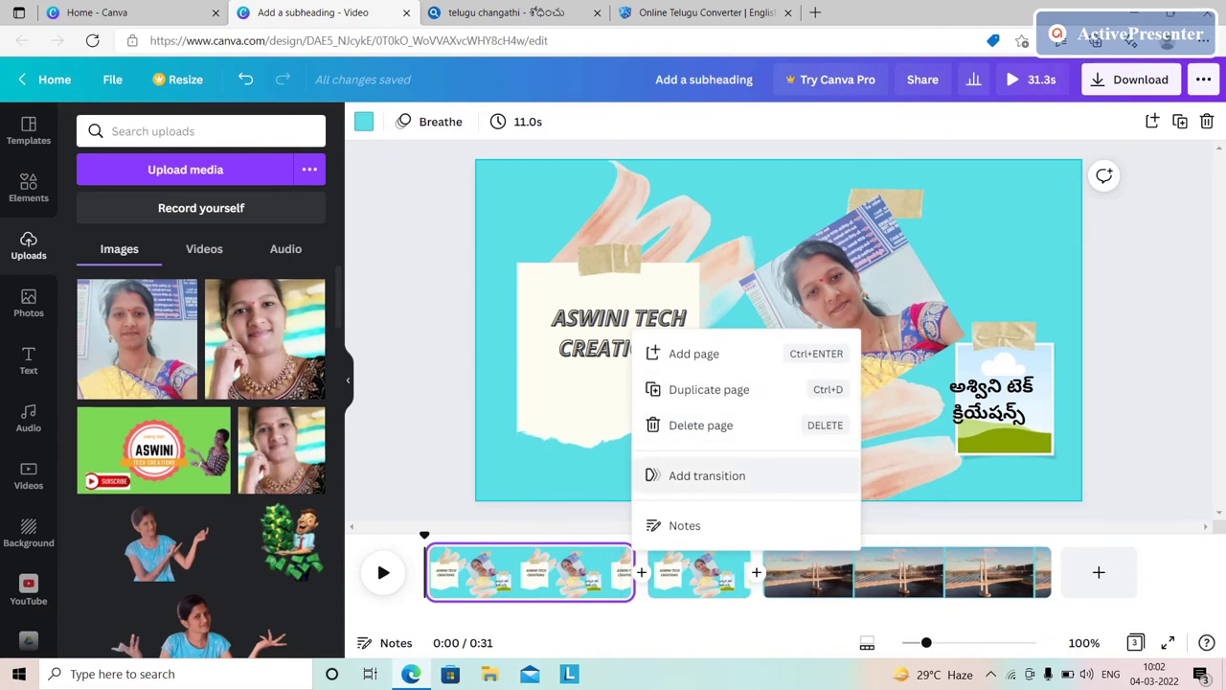
{"action": "left_click", "coordinate": [713, 575]}
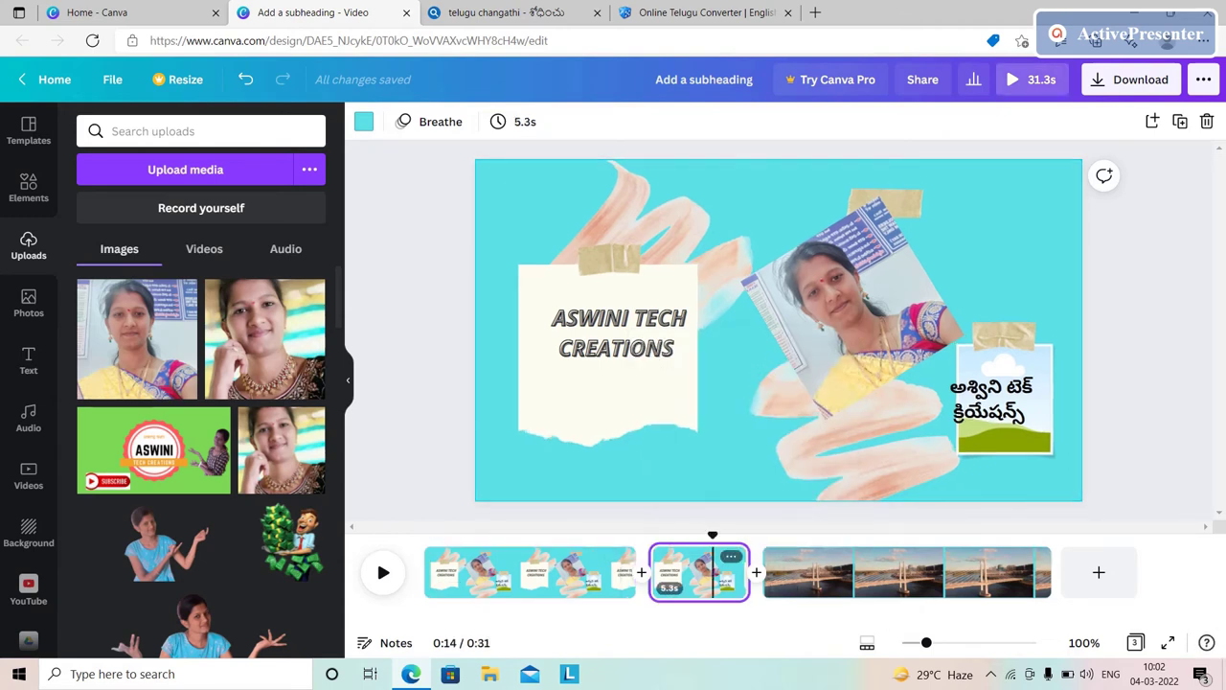
{"action": "left_click", "coordinate": [730, 556]}
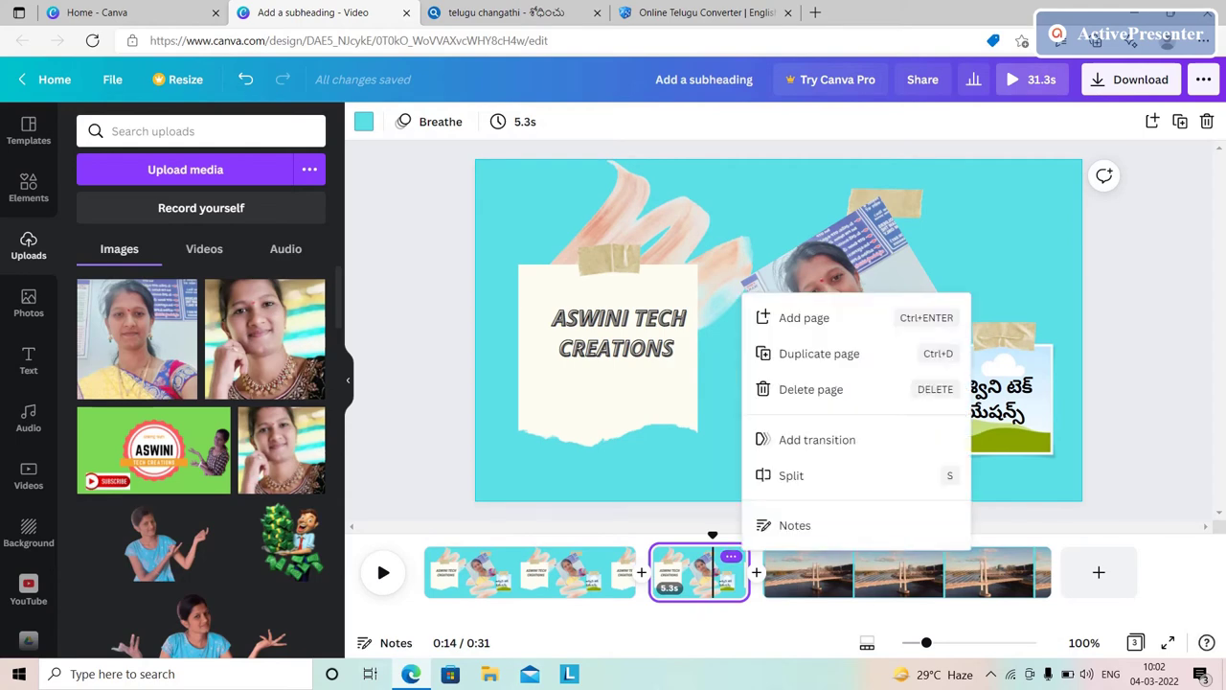
{"action": "left_click", "coordinate": [817, 439]}
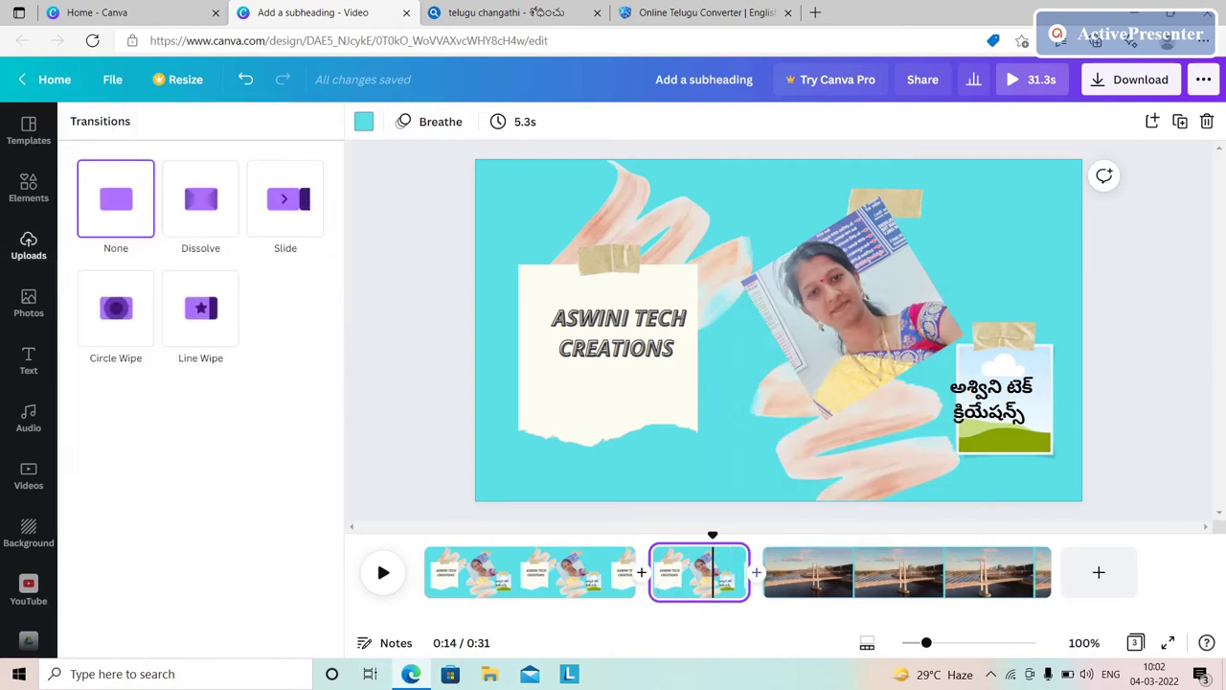
{"action": "left_click", "coordinate": [200, 308]}
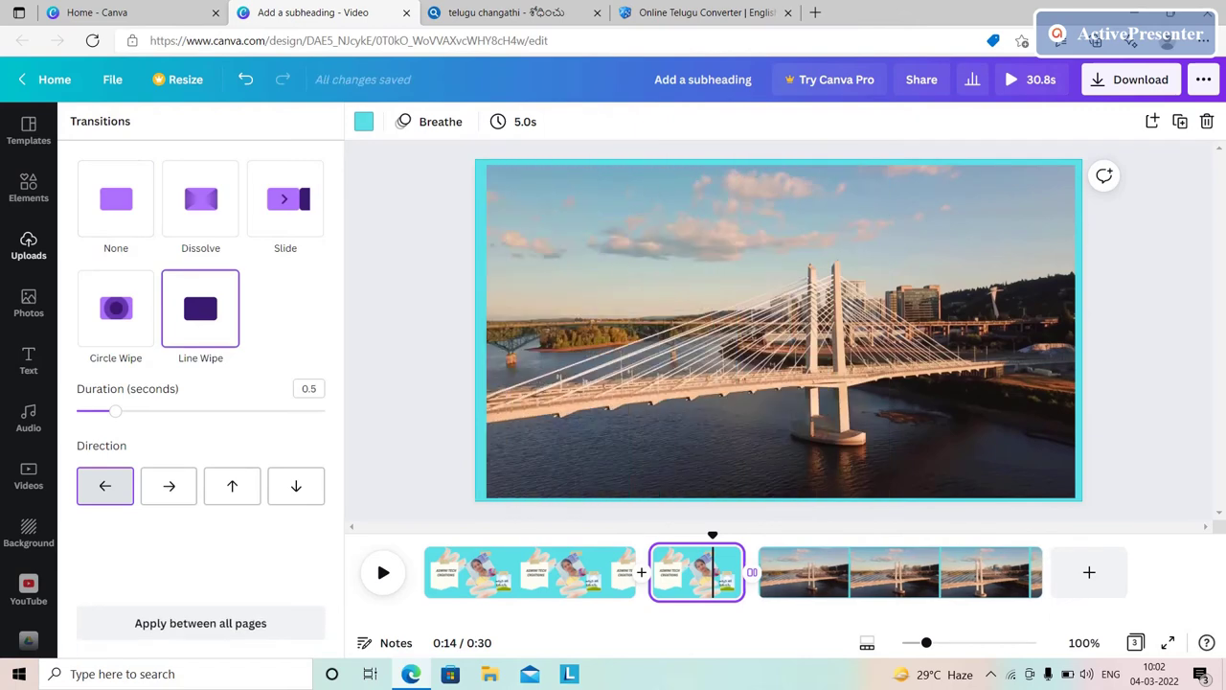
{"action": "left_click", "coordinate": [200, 198]}
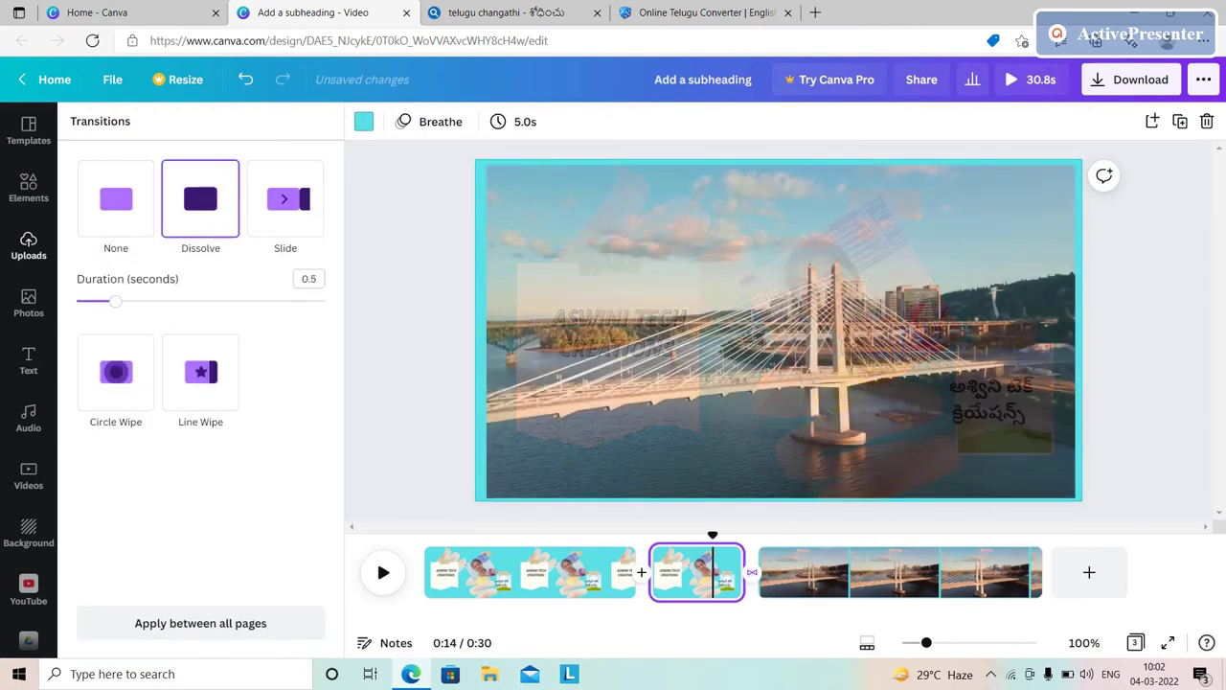
{"action": "left_click", "coordinate": [116, 199]}
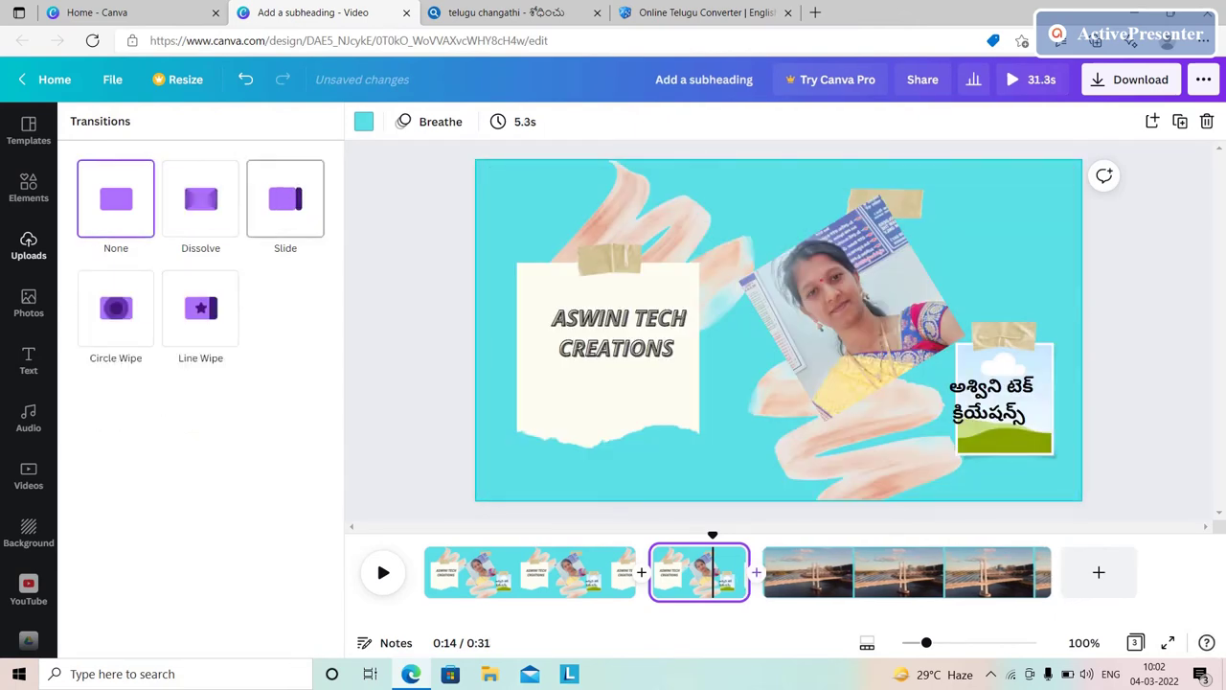
{"action": "left_click", "coordinate": [285, 198]}
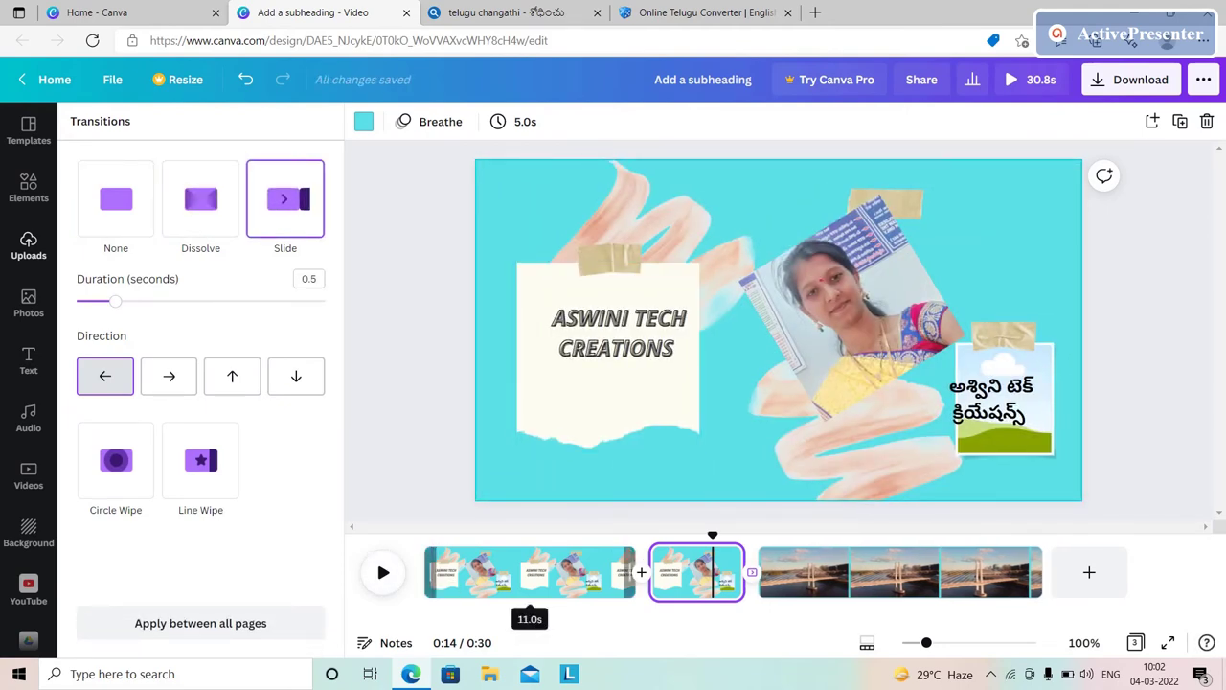
Preview the video from page 1 into the bridge page, and check the uploaded audio files.
{"action": "left_click", "coordinate": [529, 575]}
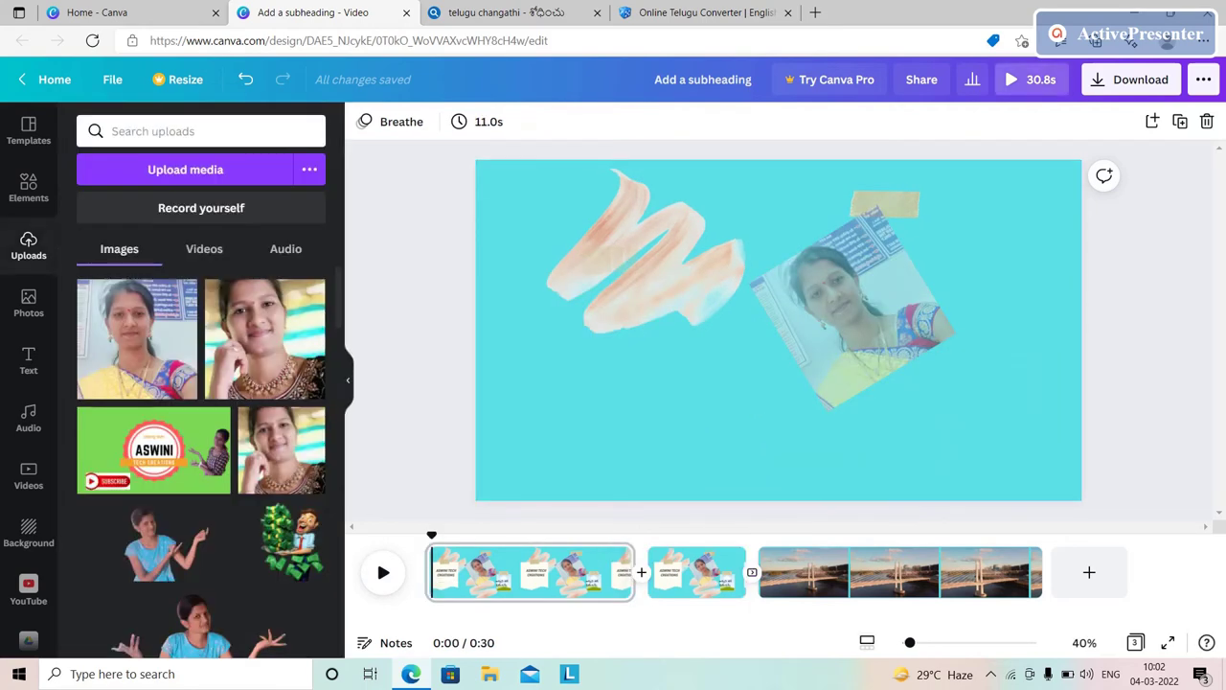
{"action": "key", "text": "space"}
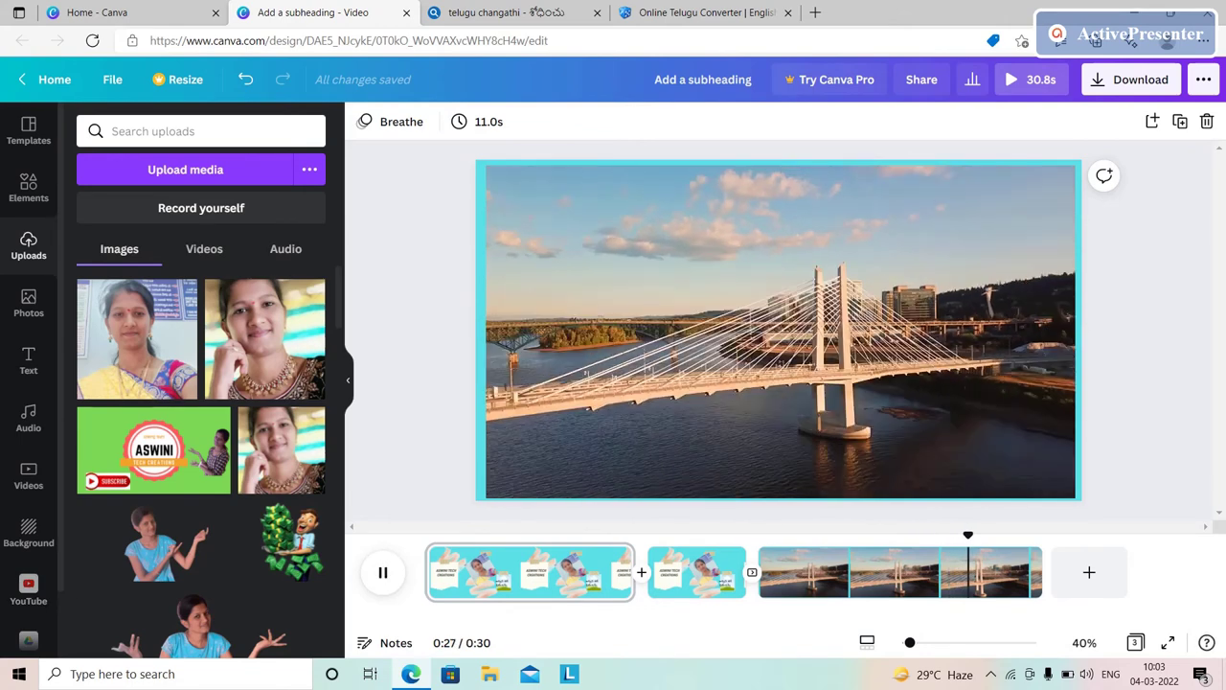
{"action": "key", "text": "space"}
{"action": "scroll", "coordinate": [28, 378], "scroll_direction": "down", "scroll_amount": 1}
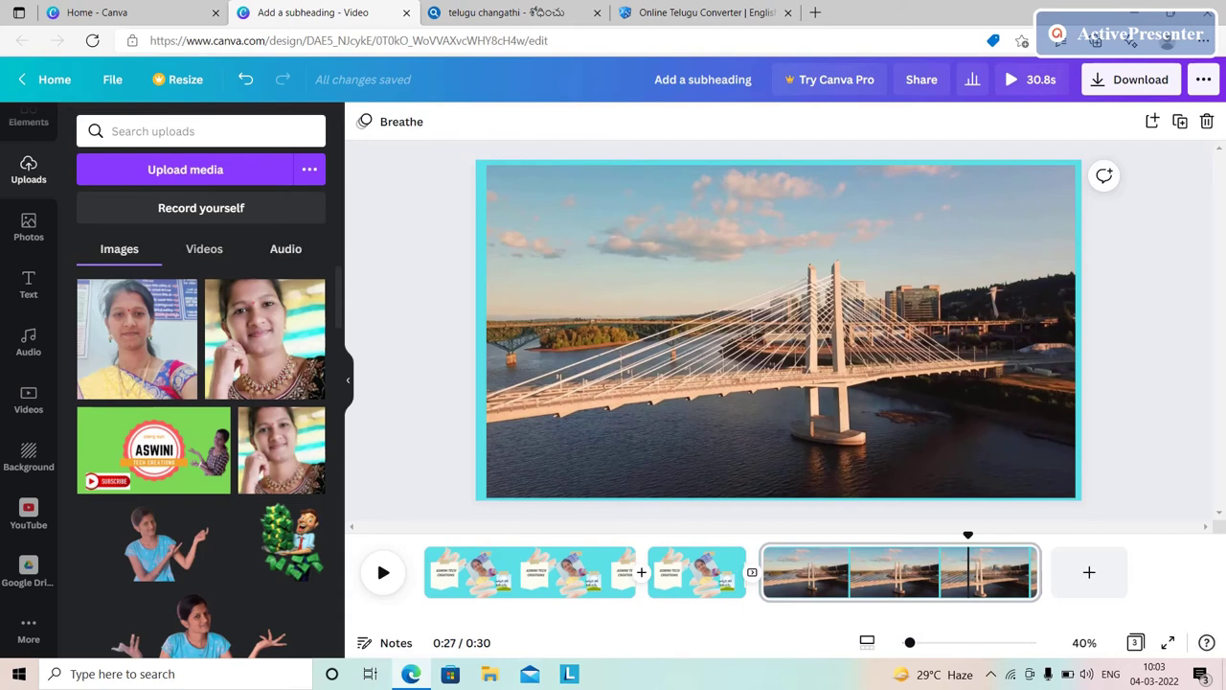
{"action": "left_click", "coordinate": [286, 248]}
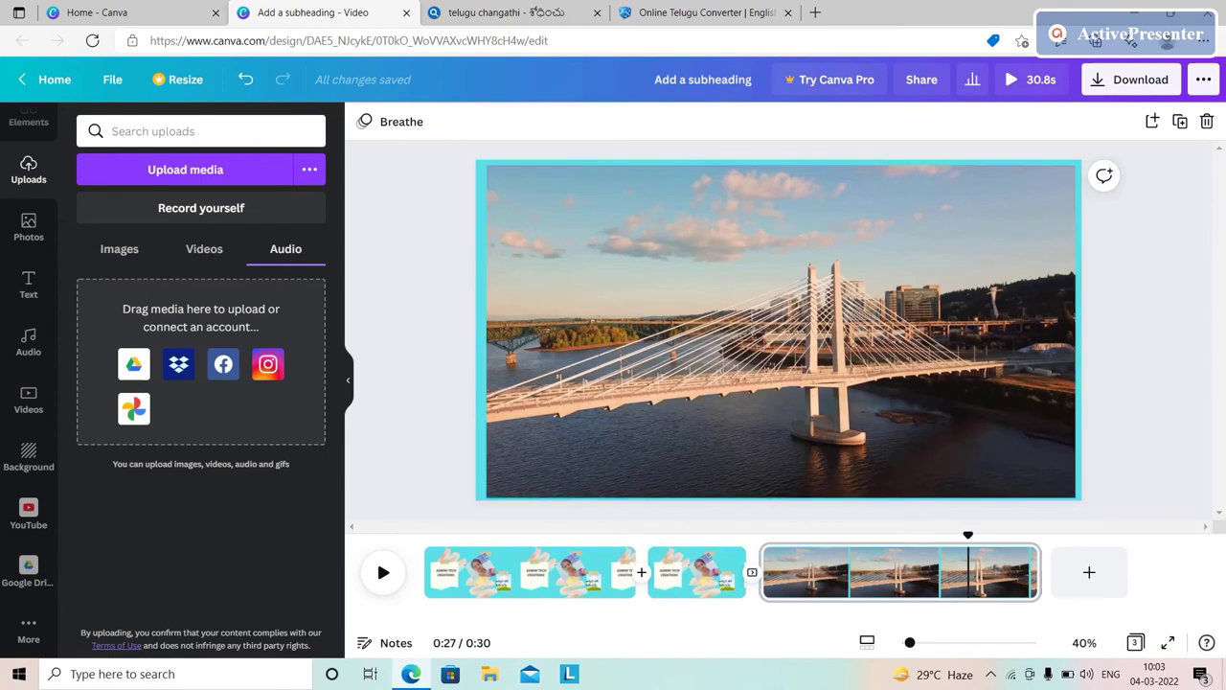
{"action": "scroll", "coordinate": [32, 383], "scroll_direction": "up", "scroll_amount": 1}
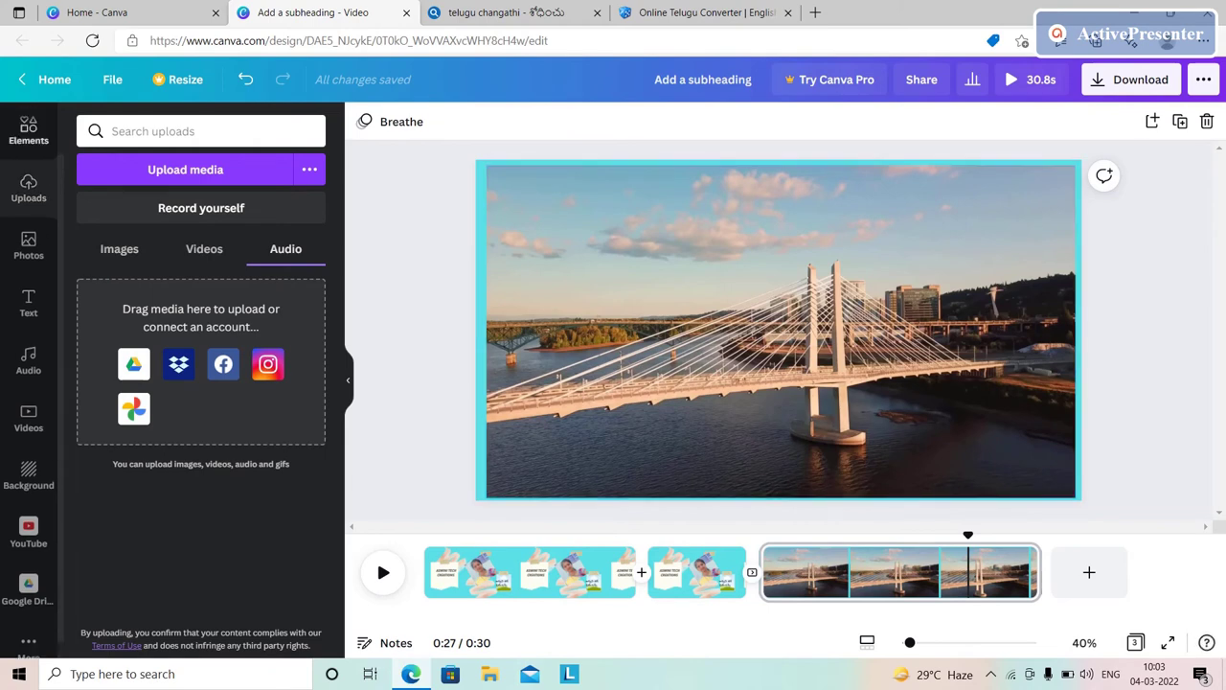
On page 1, move the Telugu text out of the small picture frame to just below the portrait.
{"action": "left_click", "coordinate": [29, 131]}
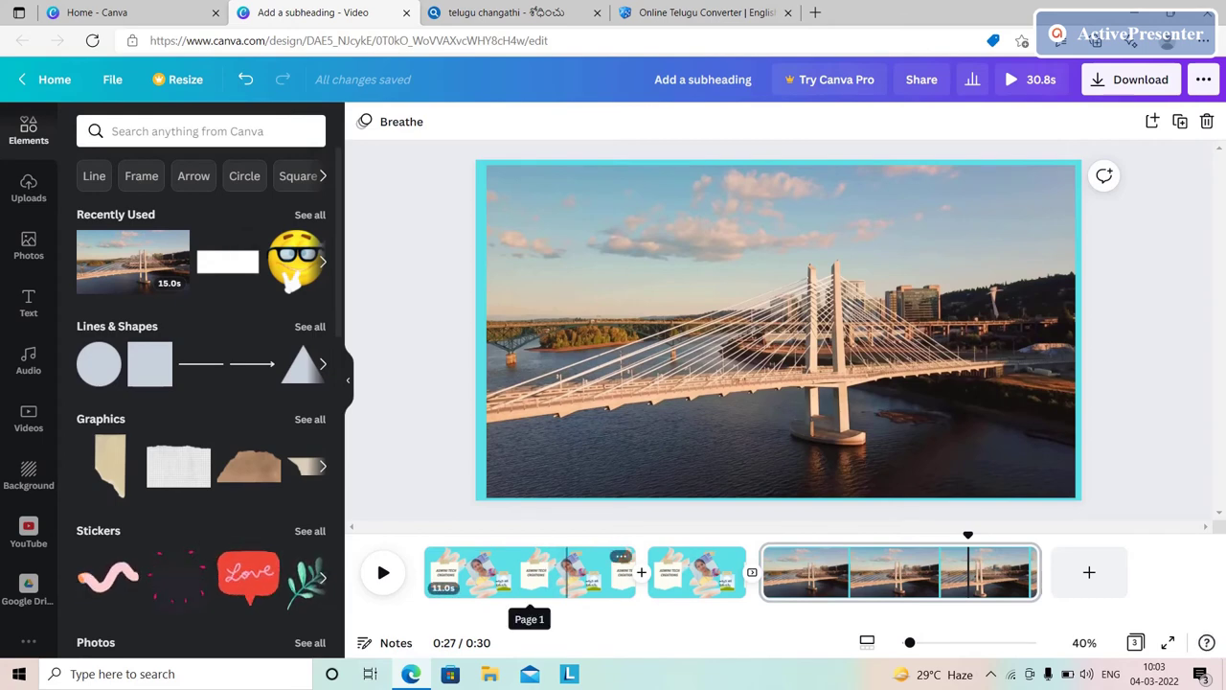
{"action": "left_click", "coordinate": [610, 572]}
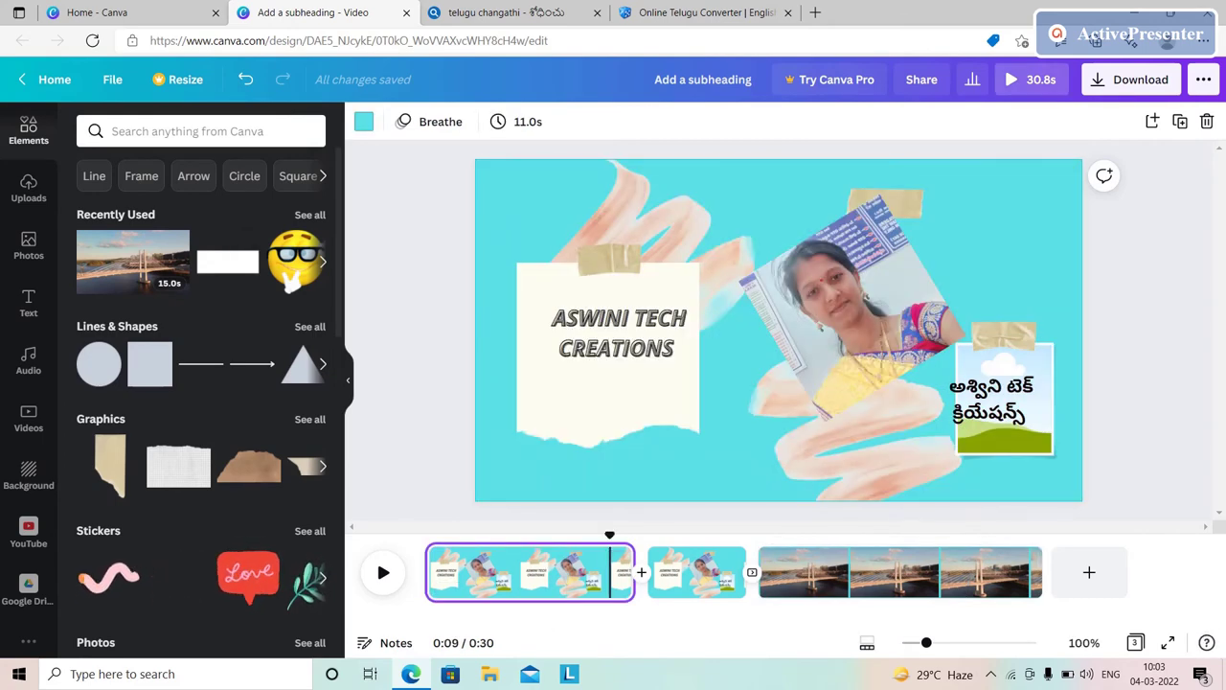
{"action": "left_click", "coordinate": [992, 400]}
{"action": "left_click_drag", "start_coordinate": [991, 399], "coordinate": [846, 461]}
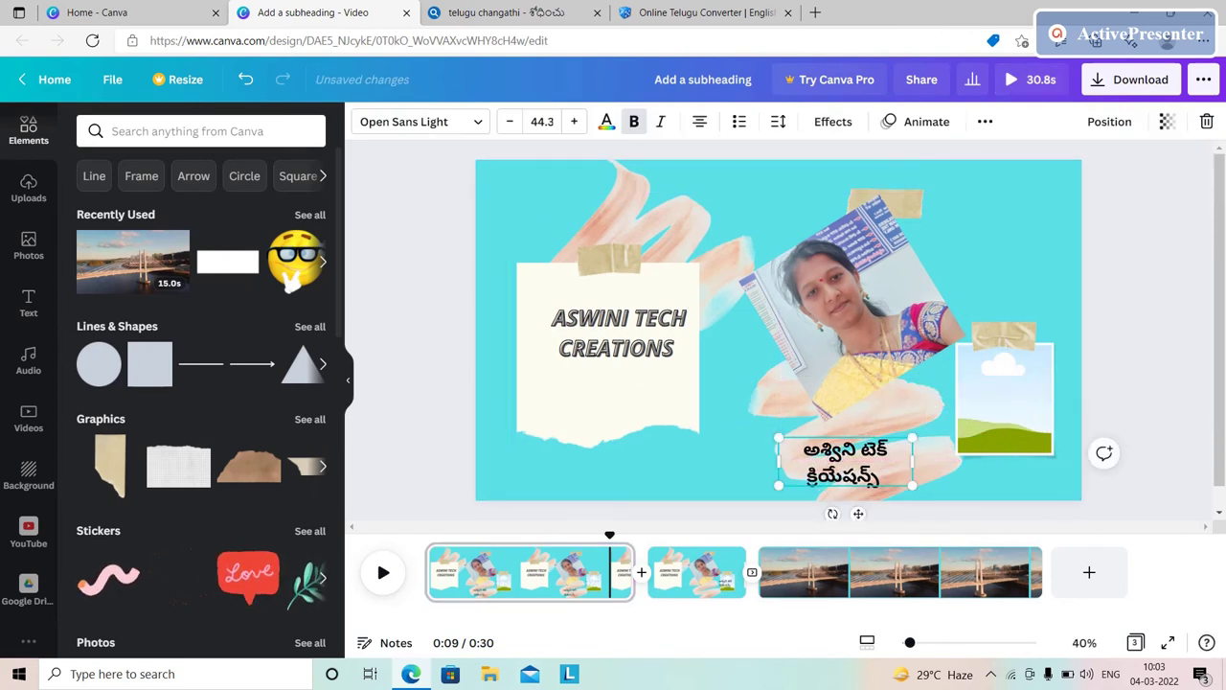
Add a plain white circle from the Circle elements and place it between the torn paper note and the Telugu text.
{"action": "left_click", "coordinate": [244, 175]}
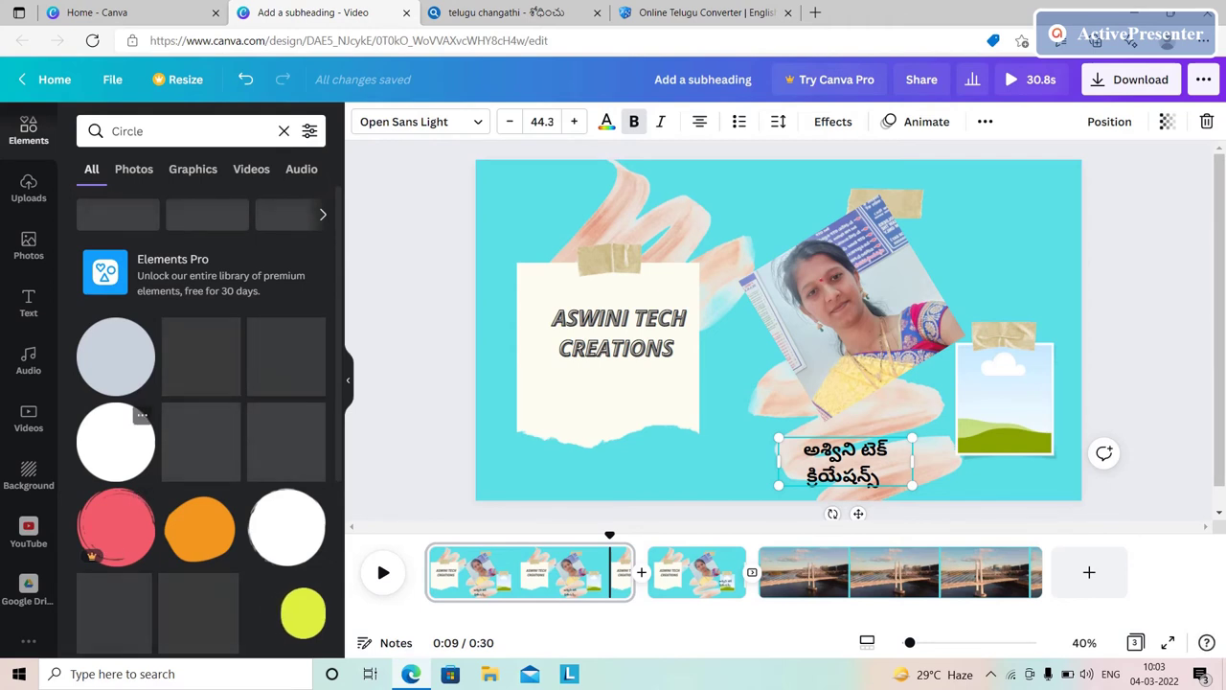
{"action": "left_click", "coordinate": [115, 441]}
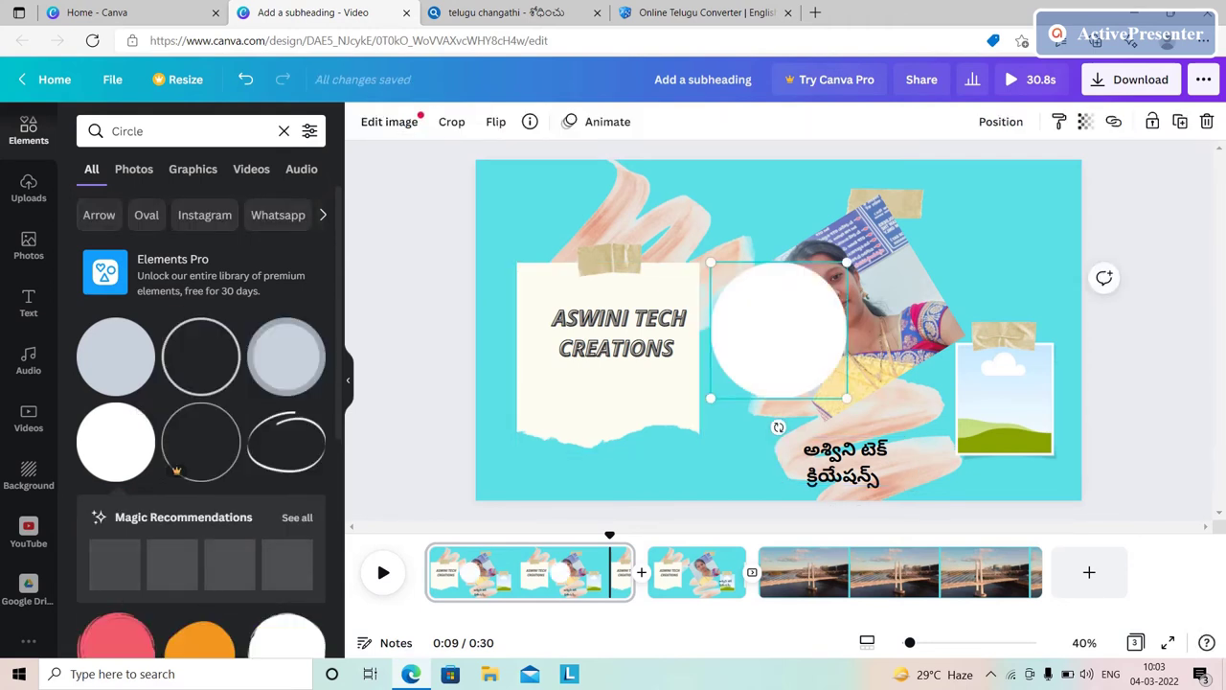
{"action": "left_click_drag", "start_coordinate": [778, 330], "coordinate": [753, 421]}
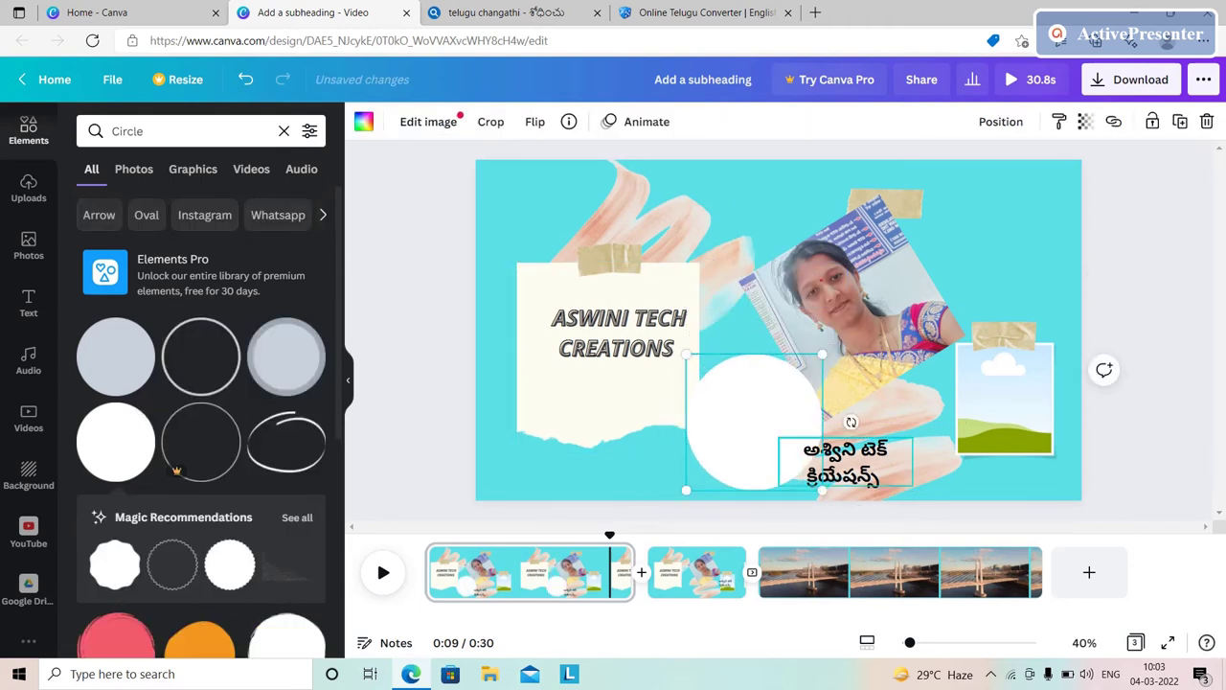
Move the Telugu text to the centre of the white circle and deselect it.
{"action": "left_click", "coordinate": [845, 462]}
{"action": "right_click", "coordinate": [744, 421]}
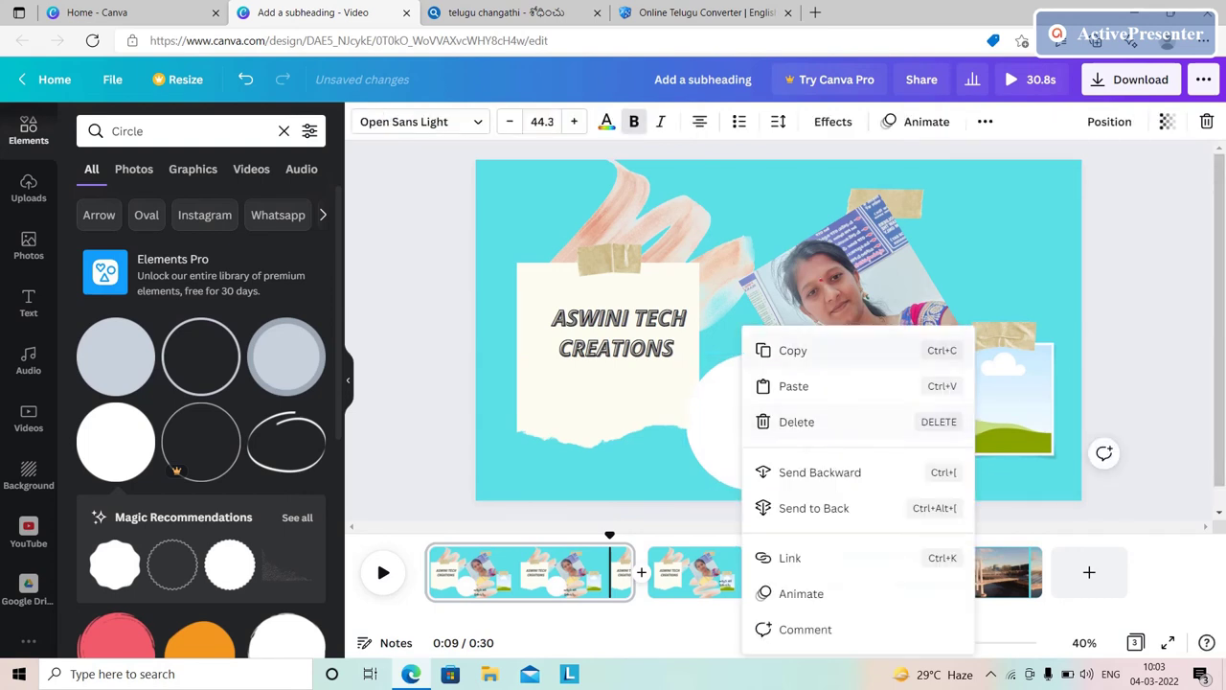
{"action": "left_click", "coordinate": [722, 299]}
{"action": "left_click", "coordinate": [843, 462]}
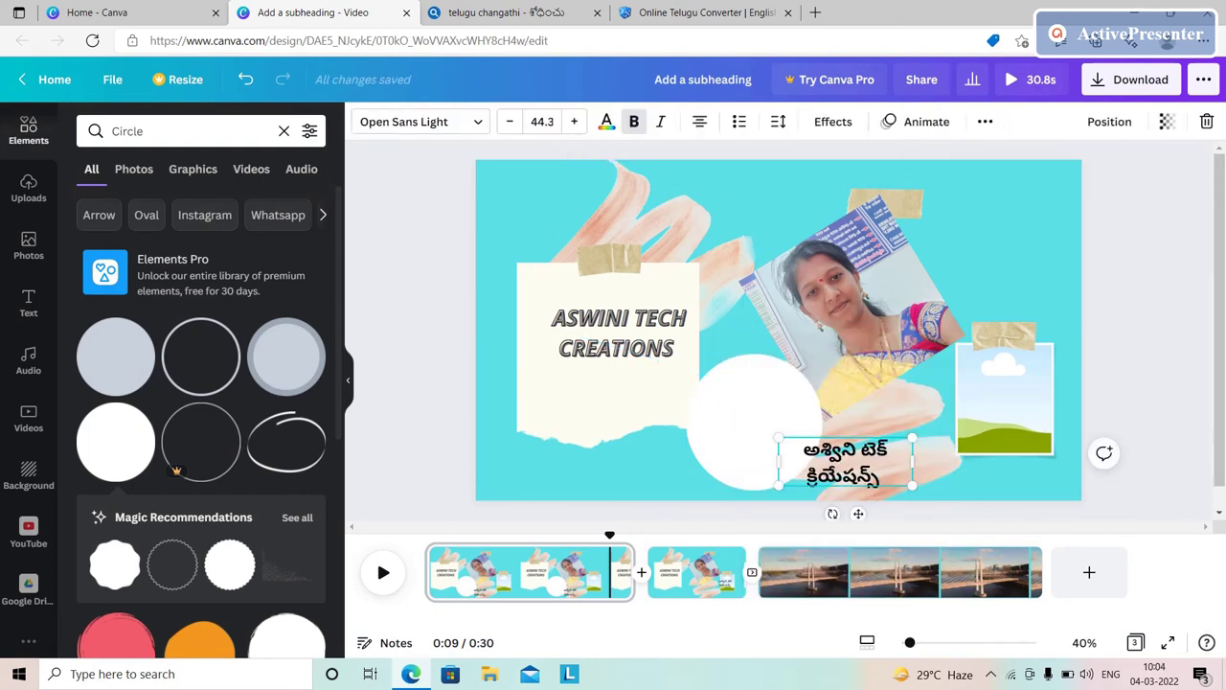
{"action": "left_click_drag", "start_coordinate": [844, 462], "coordinate": [751, 423]}
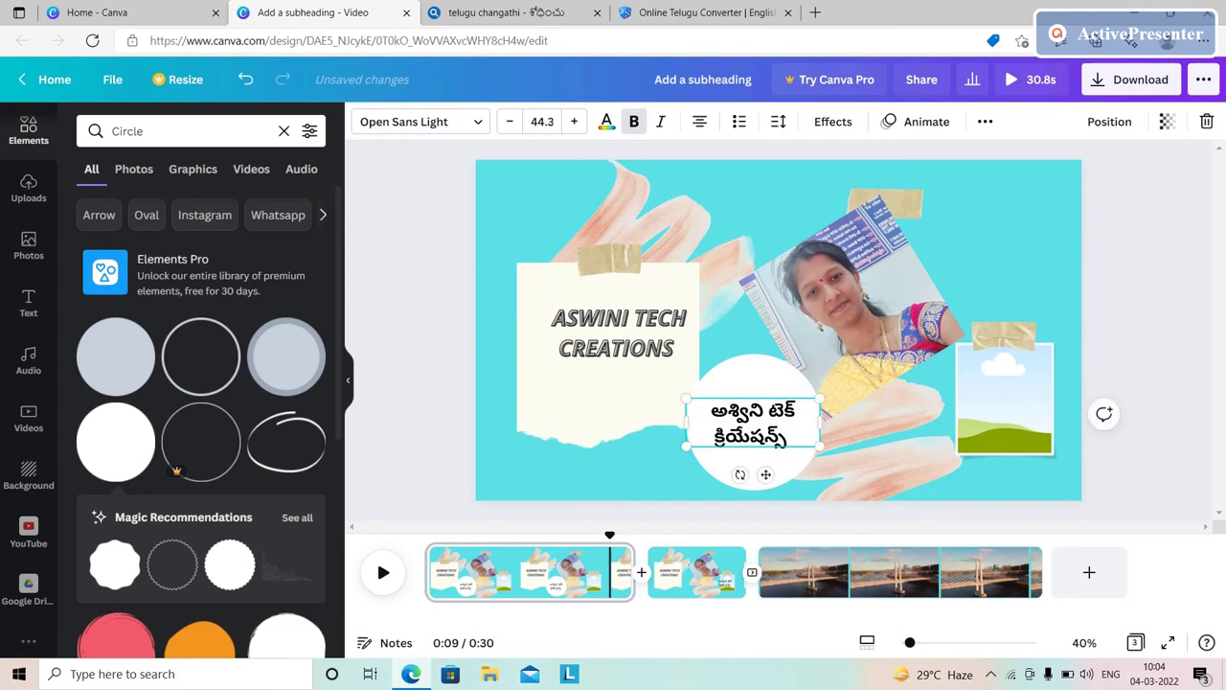
{"action": "key", "text": "Escape"}
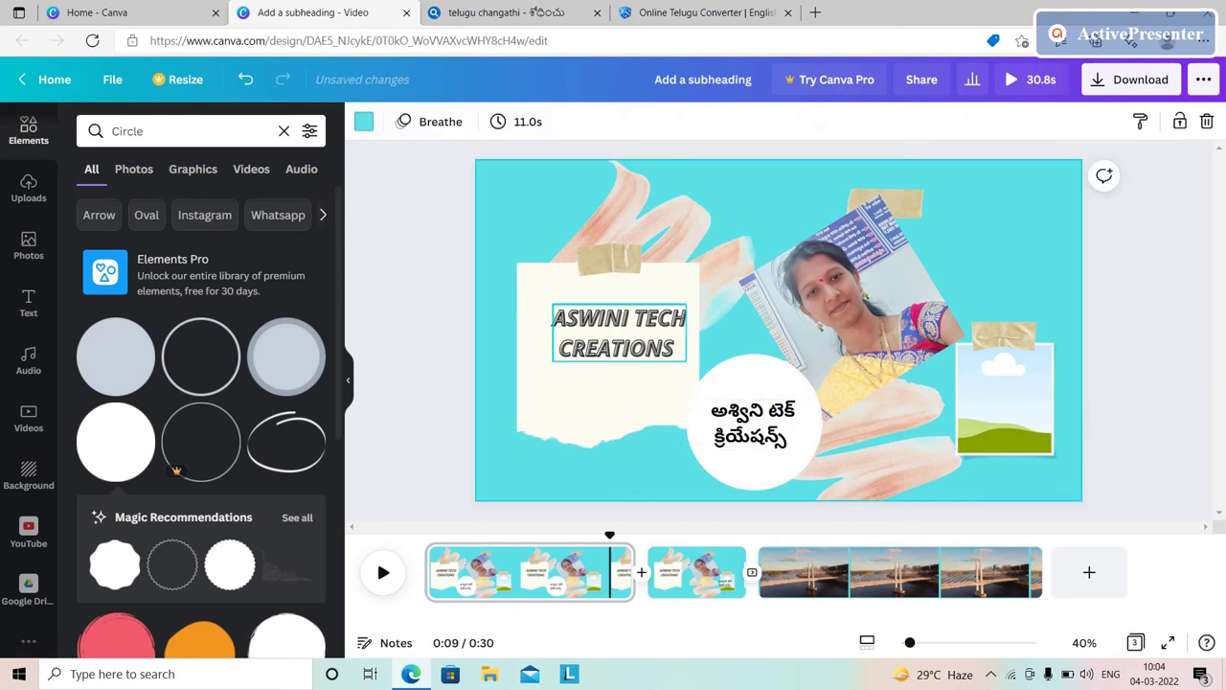
Add a gold rectangular border from the Border elements and shrink it slightly.
{"action": "left_click", "coordinate": [251, 168]}
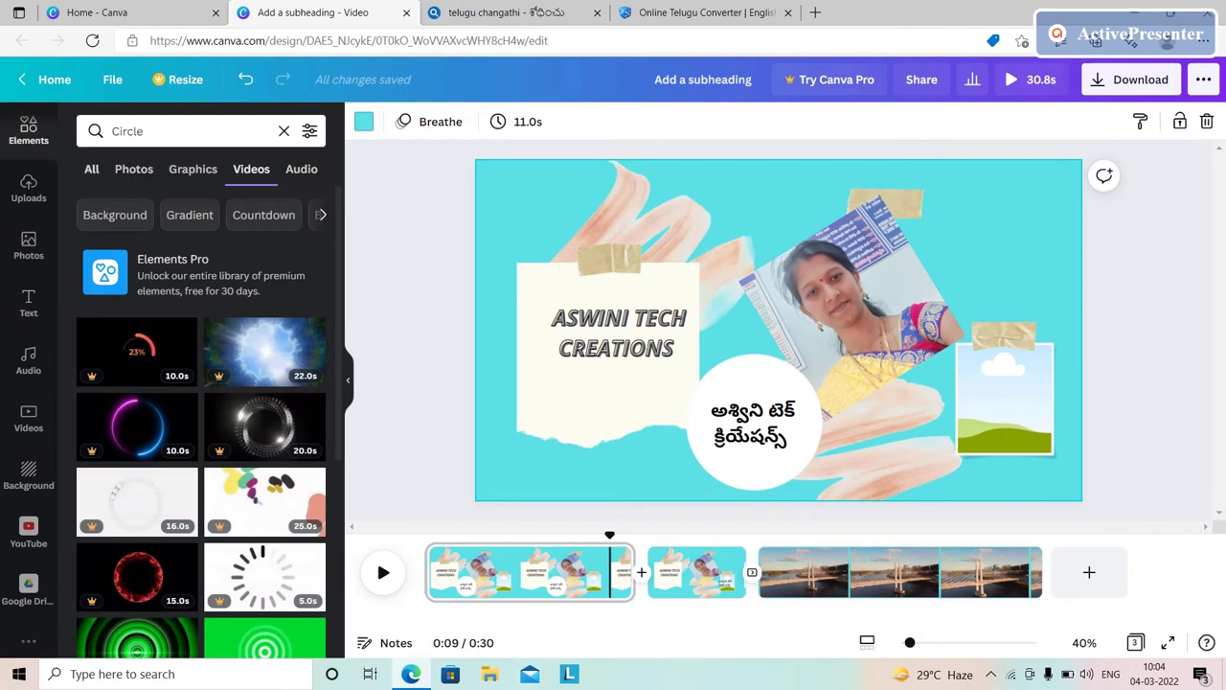
{"action": "left_click", "coordinate": [284, 130]}
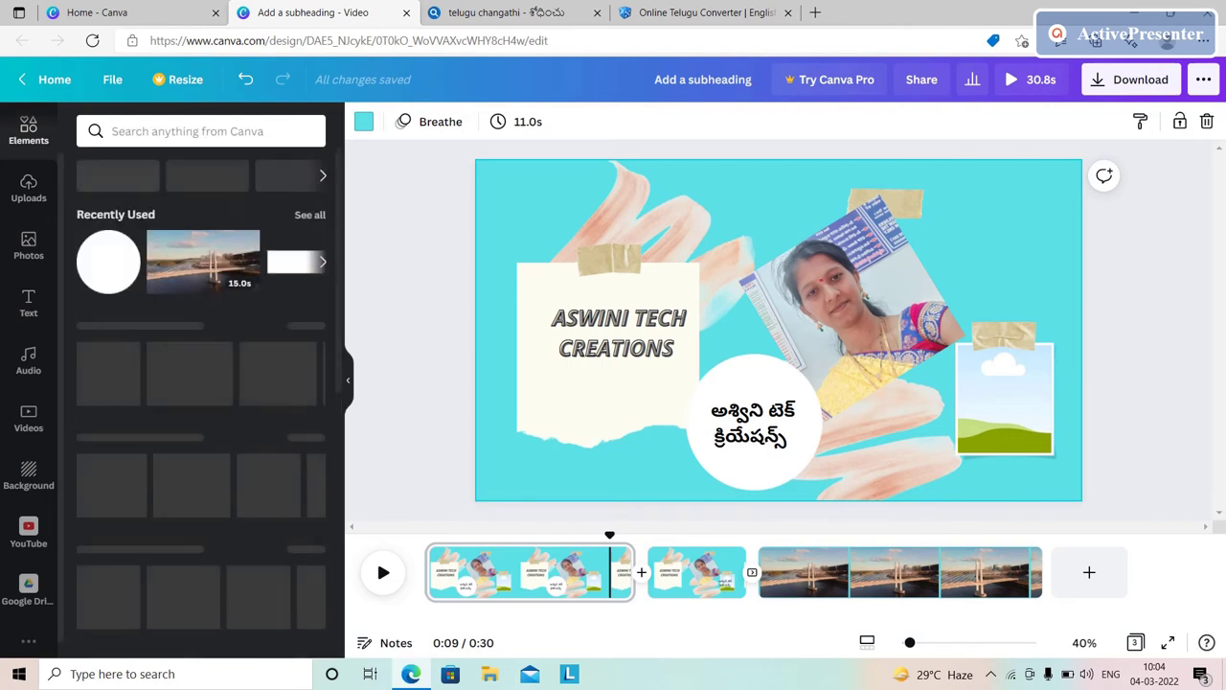
{"action": "left_click", "coordinate": [323, 175]}
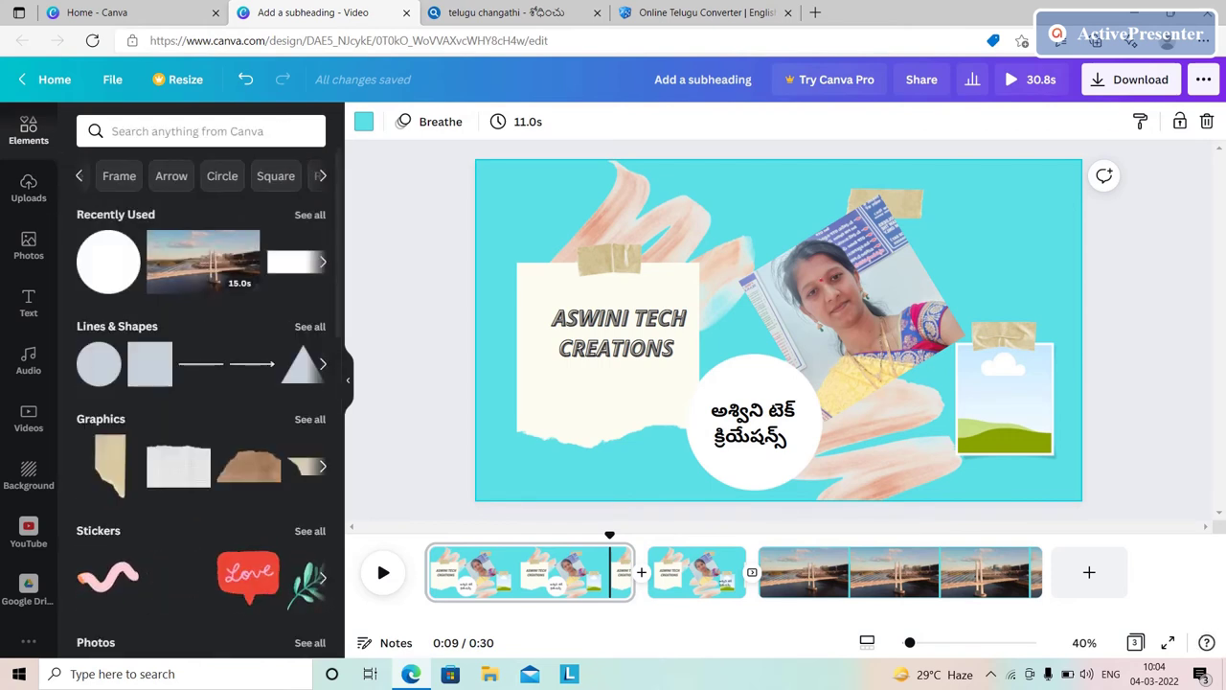
{"action": "left_click", "coordinate": [281, 175]}
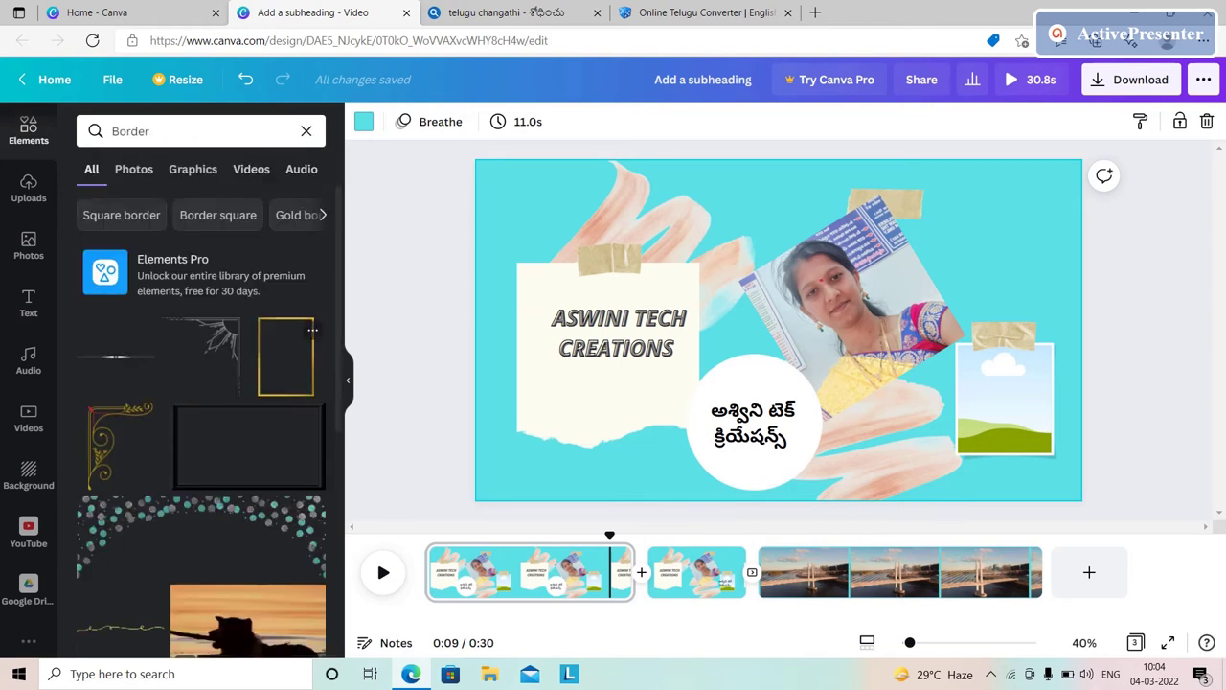
{"action": "left_click", "coordinate": [286, 357]}
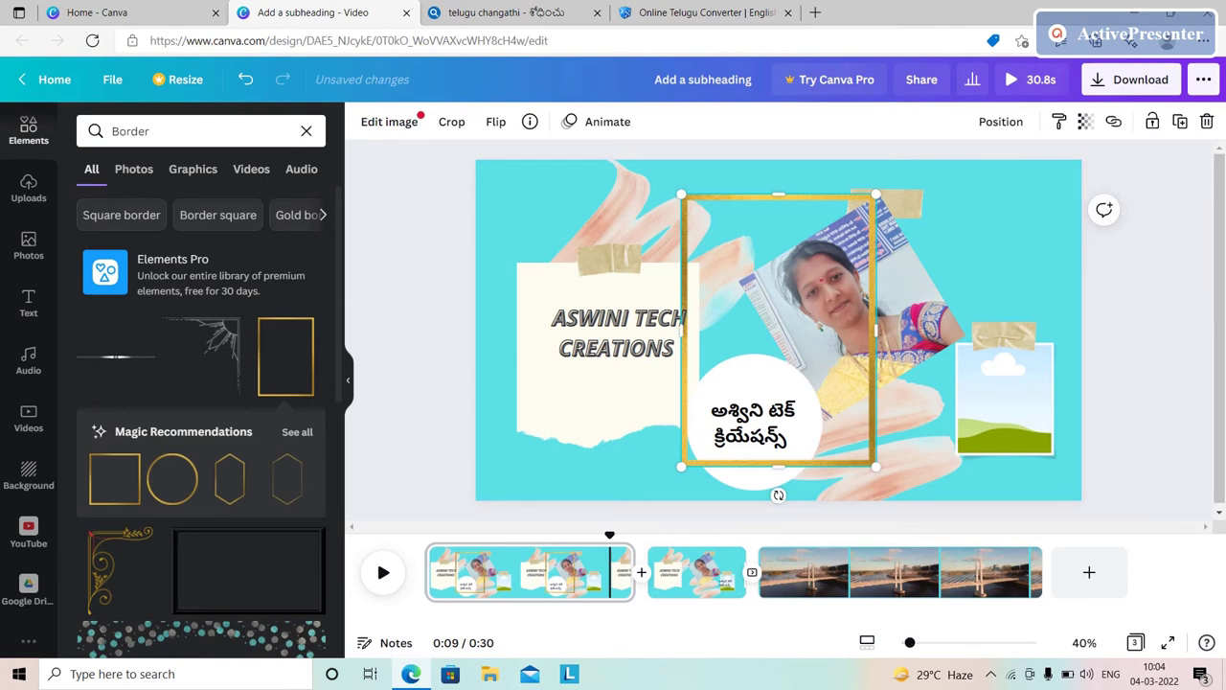
{"action": "mouse_move", "coordinate": [680, 194]}
{"action": "left_mouse_down"}
{"action": "mouse_move", "coordinate": [646, 153]}
{"action": "mouse_move", "coordinate": [718, 247]}
{"action": "mouse_move", "coordinate": [693, 210]}
{"action": "left_mouse_up"}
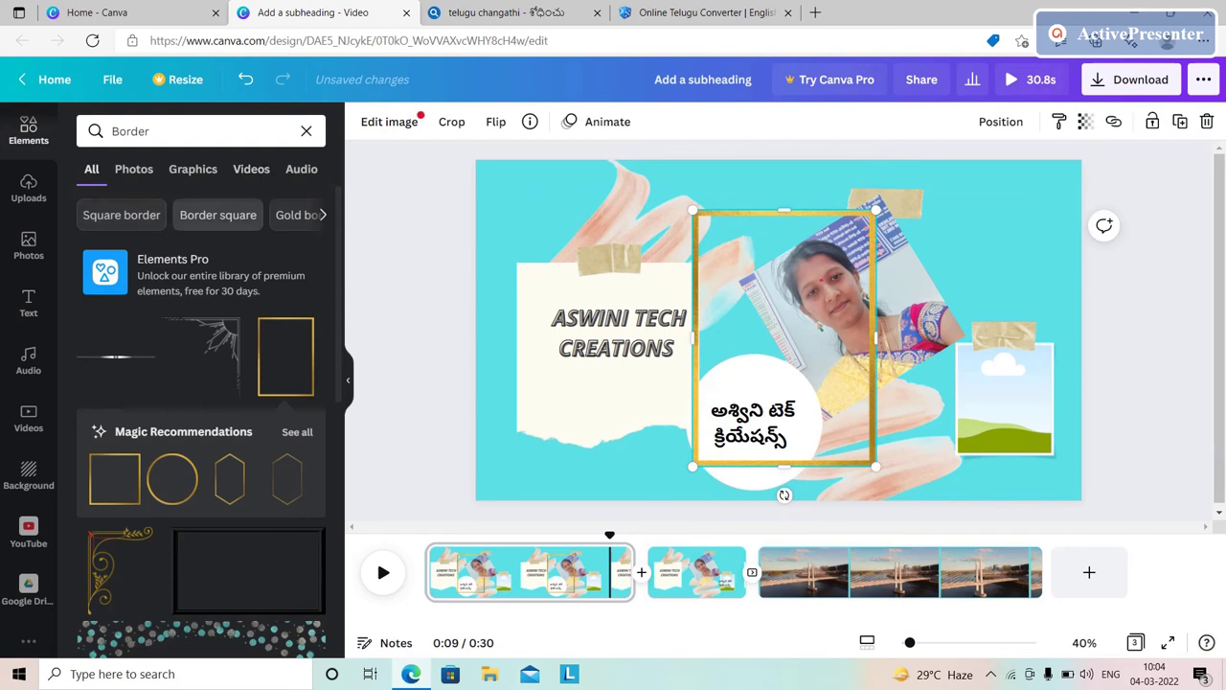
Add a thin black square border from the Border square elements and delete the gold rectangular border.
{"action": "left_click", "coordinate": [218, 214]}
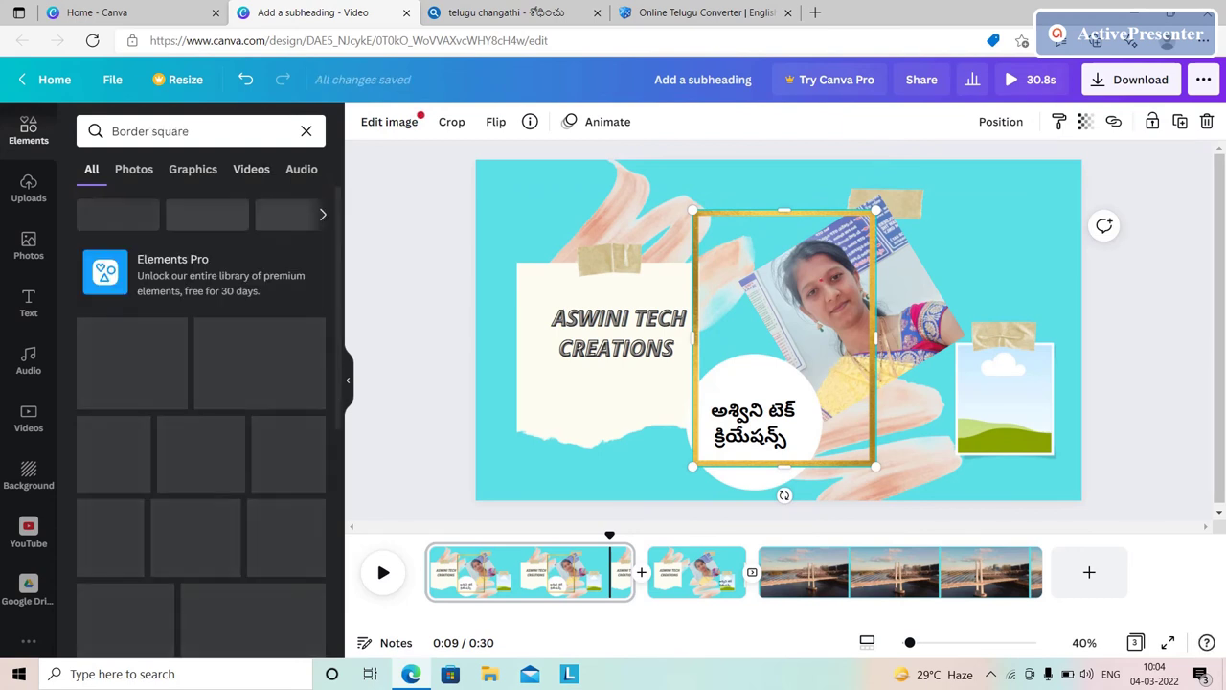
{"action": "left_click", "coordinate": [114, 356]}
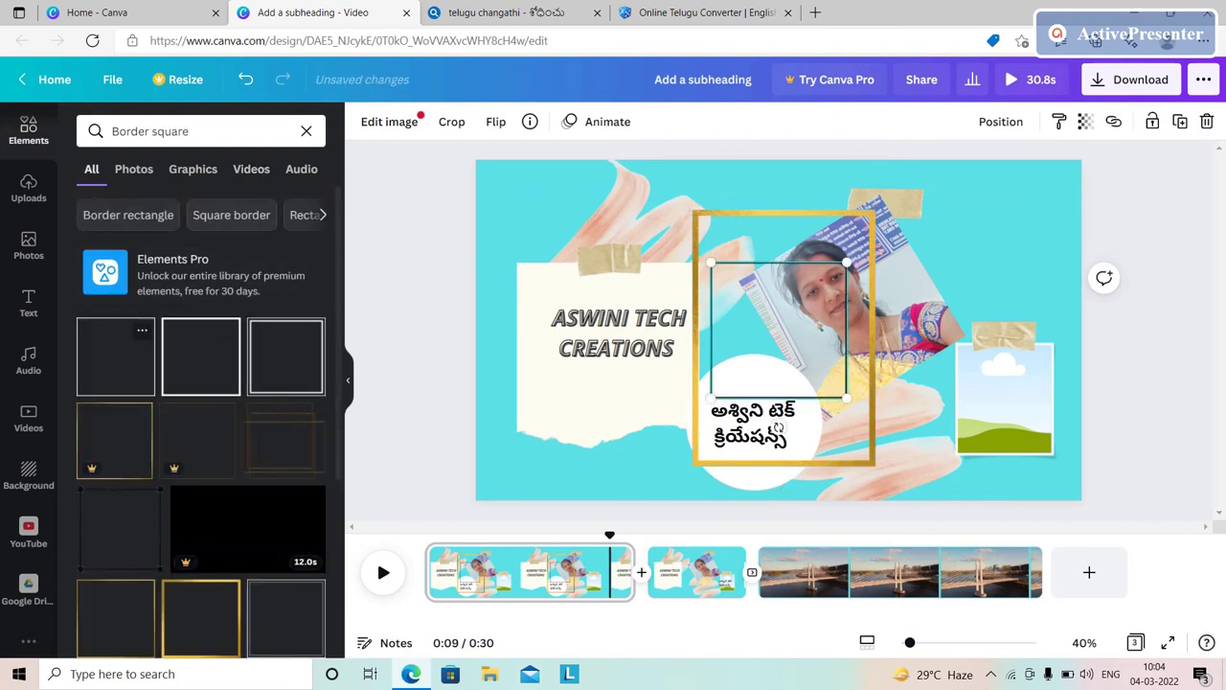
{"action": "left_click", "coordinate": [778, 428]}
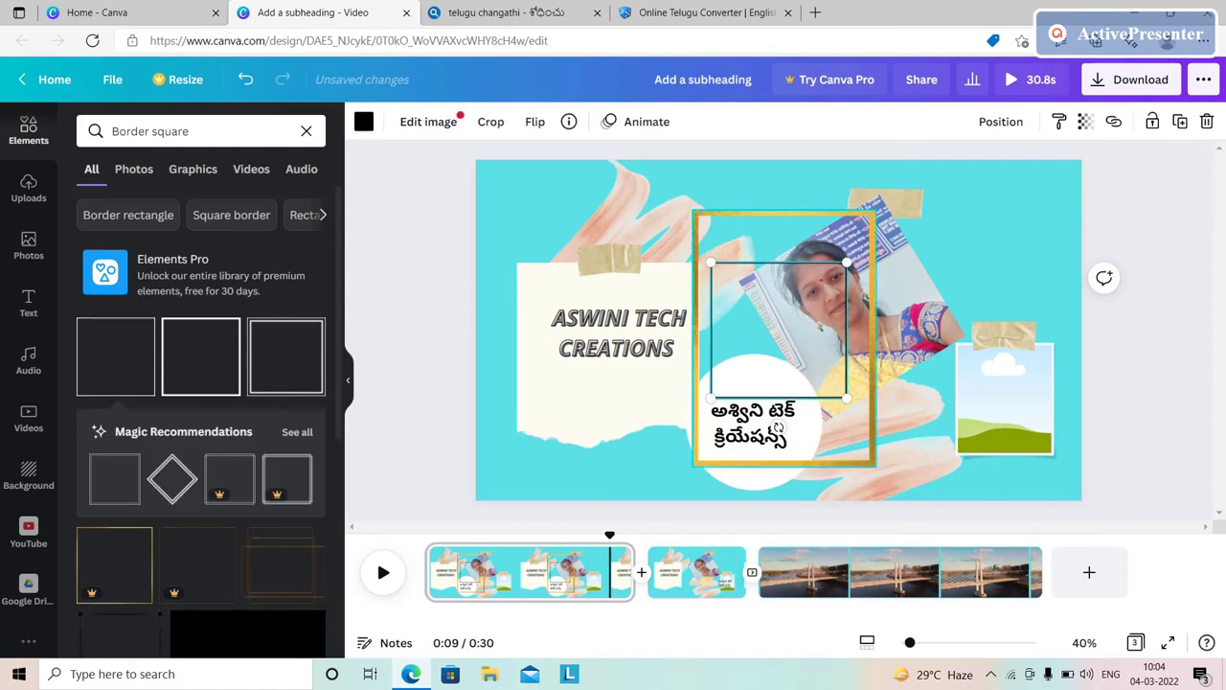
{"action": "key", "text": "Delete"}
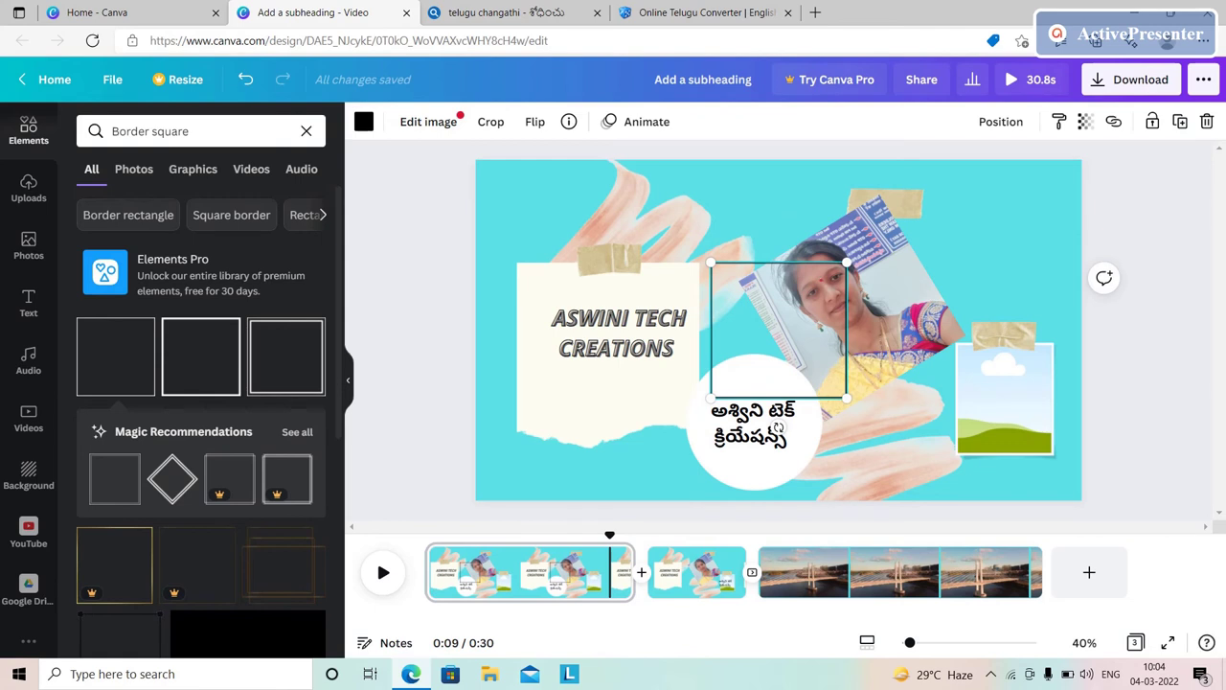
{"action": "right_click", "coordinate": [778, 428]}
{"action": "left_click", "coordinate": [786, 201]}
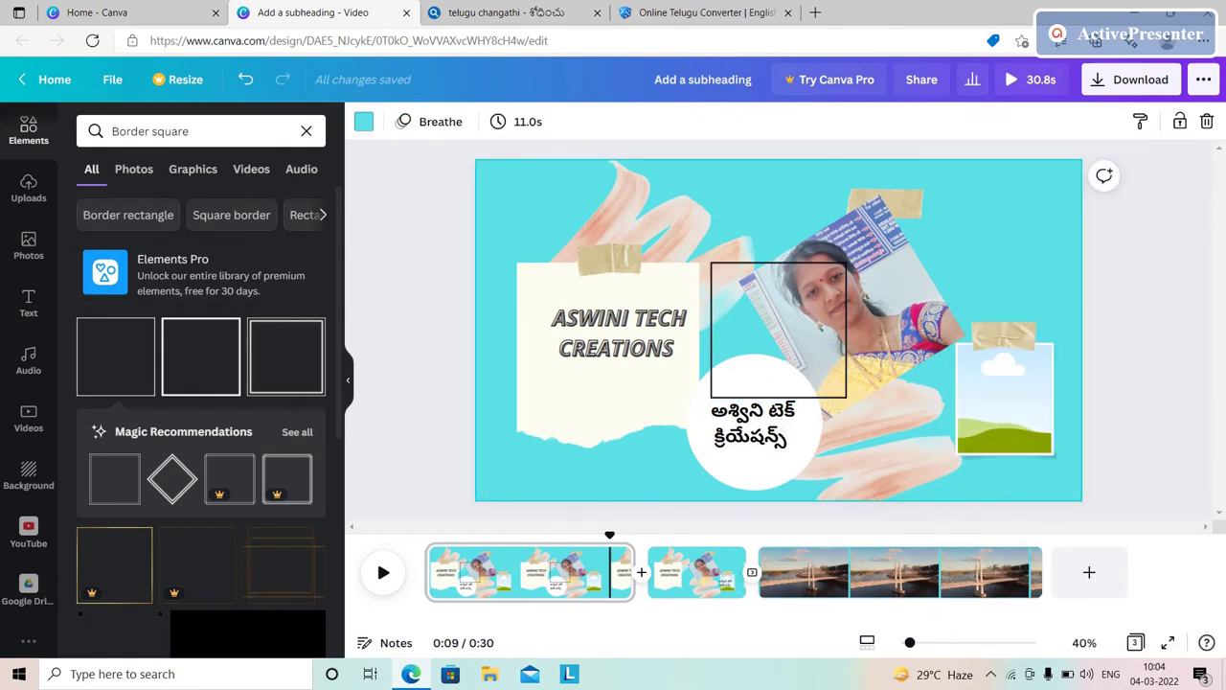
Search the elements for Circle border and delete the black square border from page 1.
{"action": "left_click", "coordinate": [322, 215]}
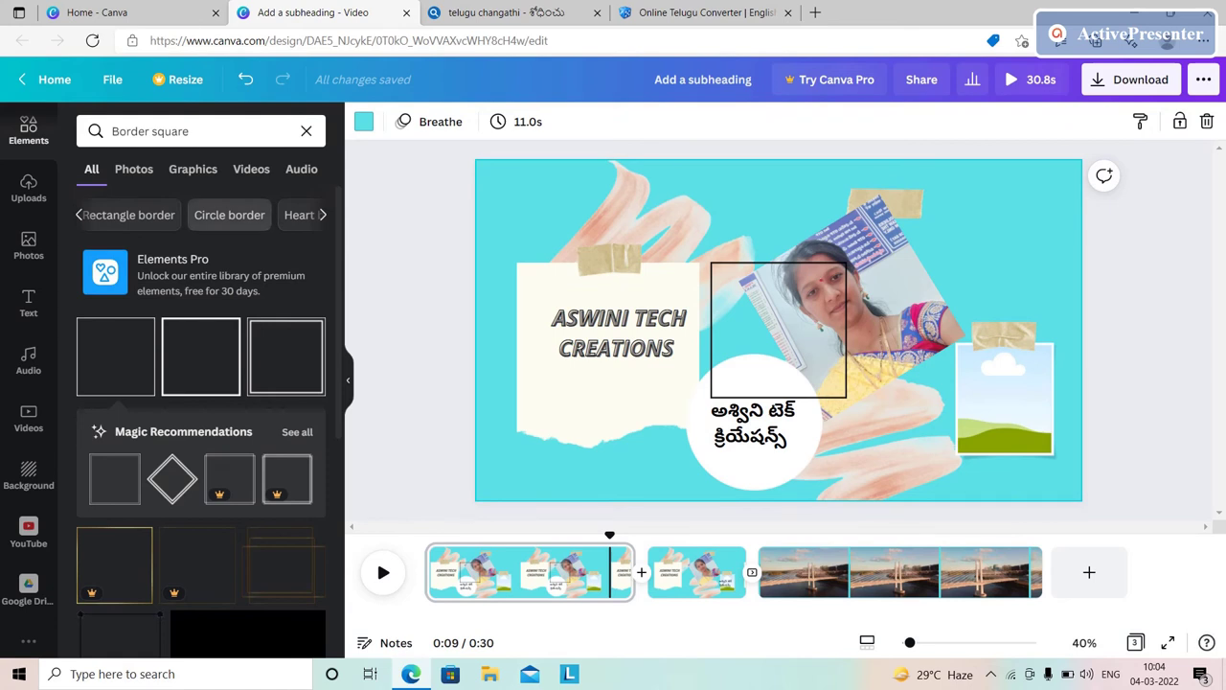
{"action": "left_click", "coordinate": [229, 215]}
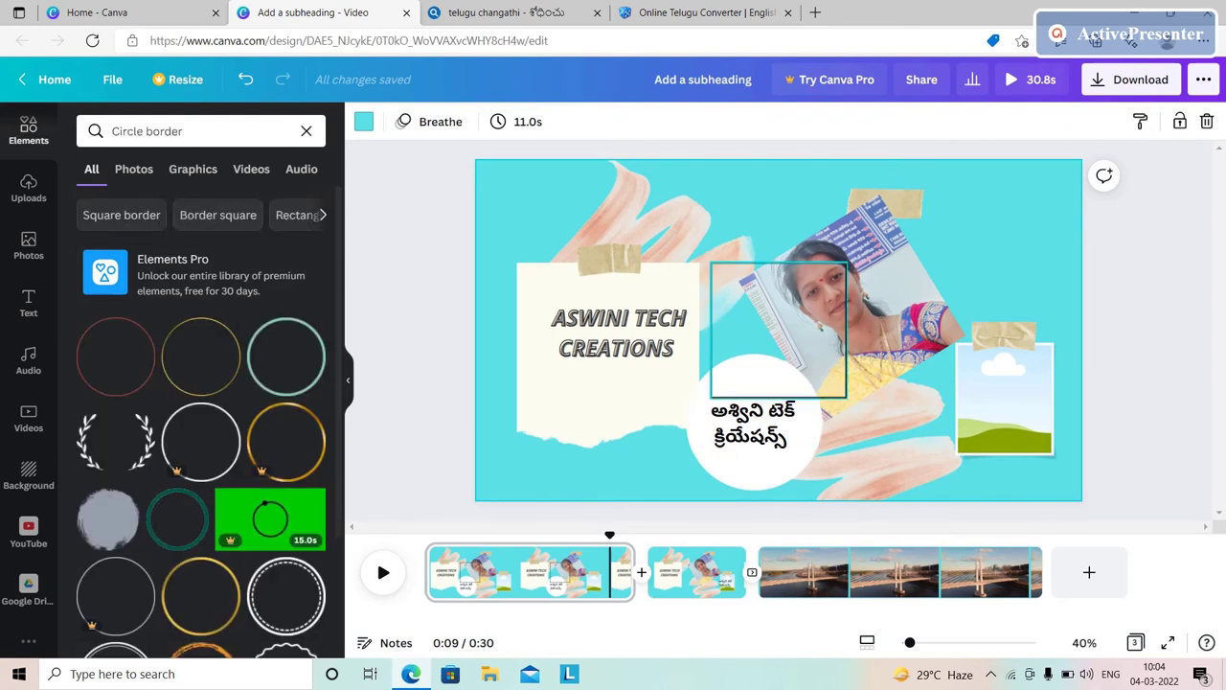
{"action": "left_click", "coordinate": [778, 391]}
{"action": "key", "text": "Delete"}
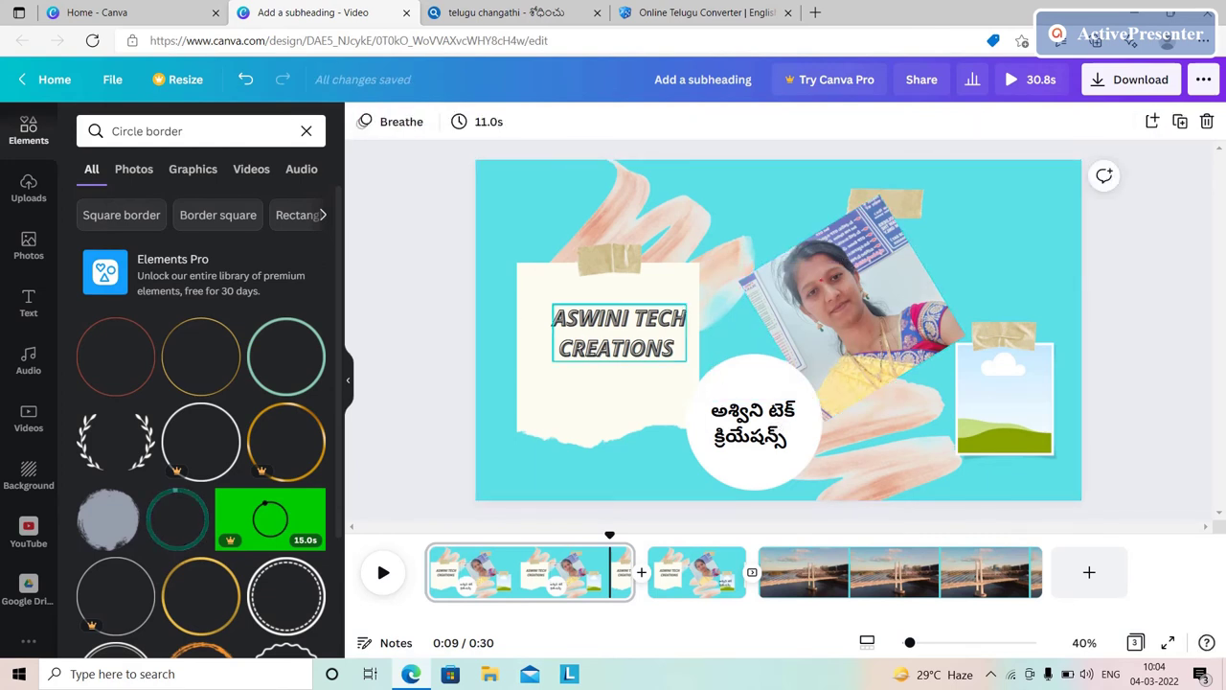
Add a thin gold circle border, move it over the white circle and scale it down.
{"action": "left_click", "coordinate": [200, 356]}
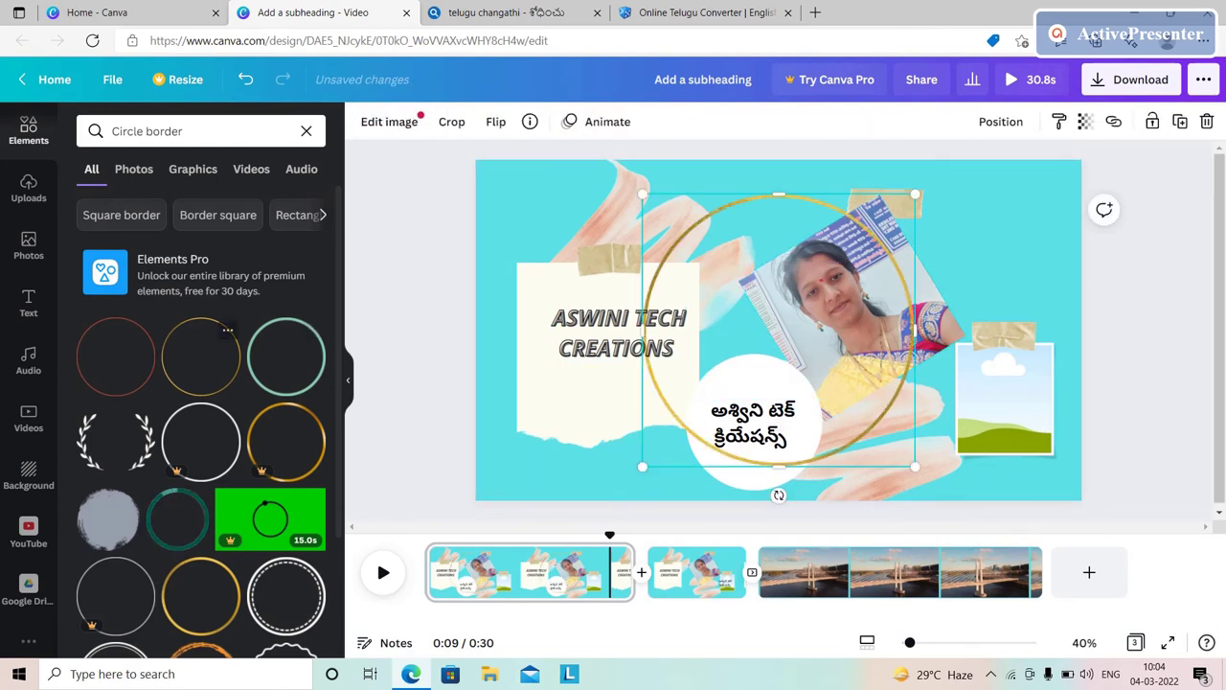
{"action": "left_click_drag", "start_coordinate": [779, 330], "coordinate": [749, 424]}
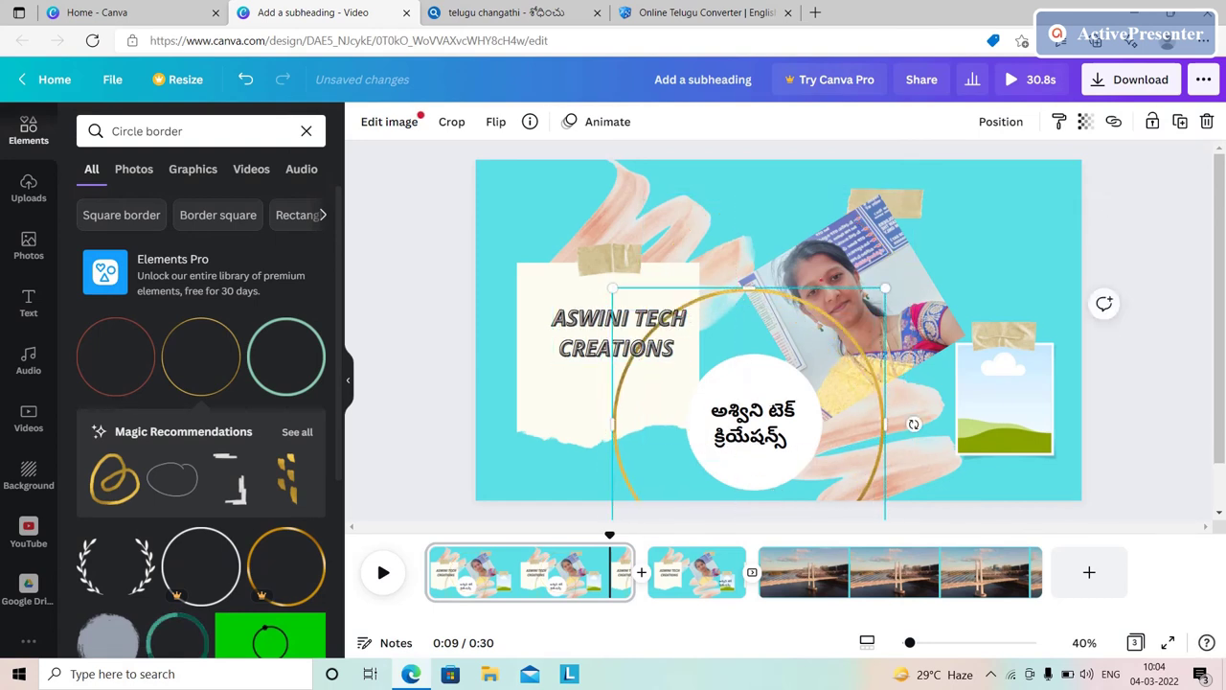
{"action": "left_click_drag", "start_coordinate": [613, 288], "coordinate": [695, 372]}
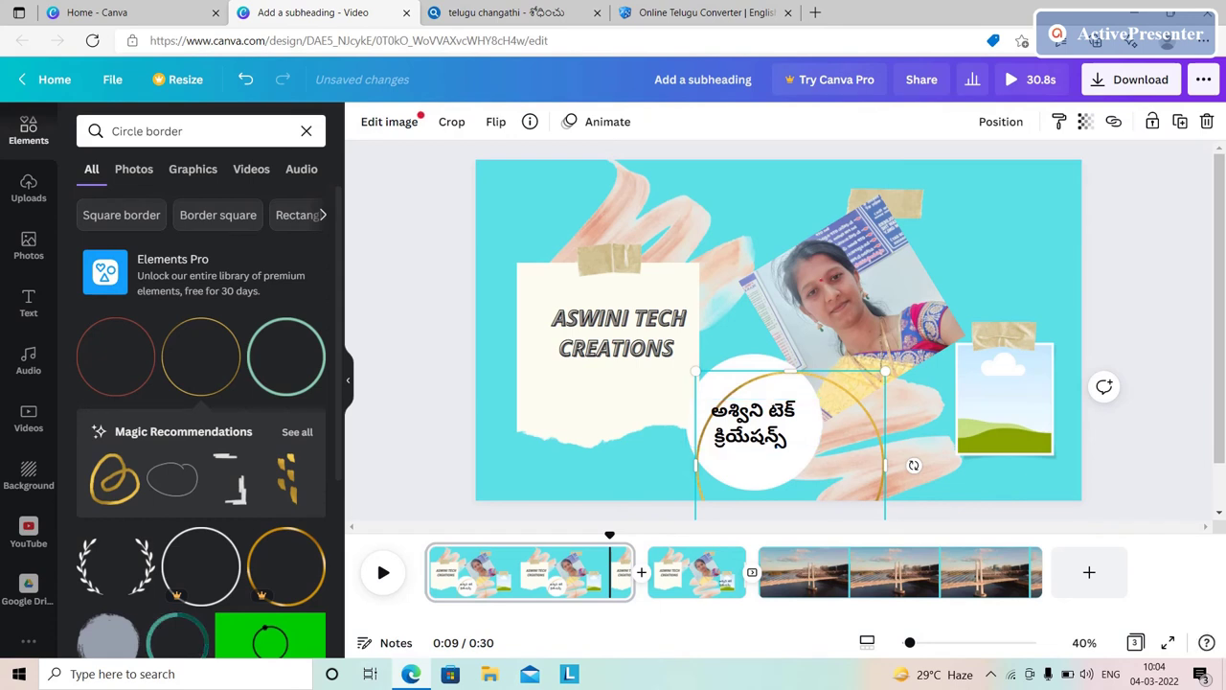
{"action": "right_click", "coordinate": [787, 372]}
{"action": "left_click", "coordinate": [719, 278]}
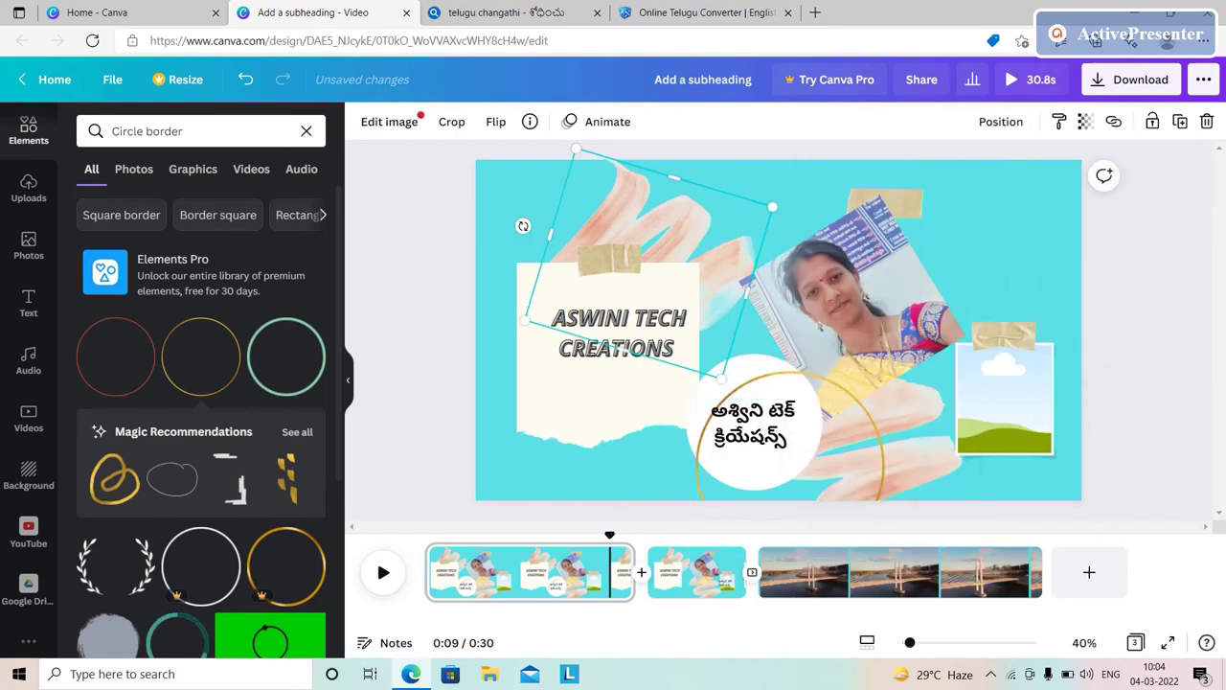
{"action": "left_click", "coordinate": [791, 469]}
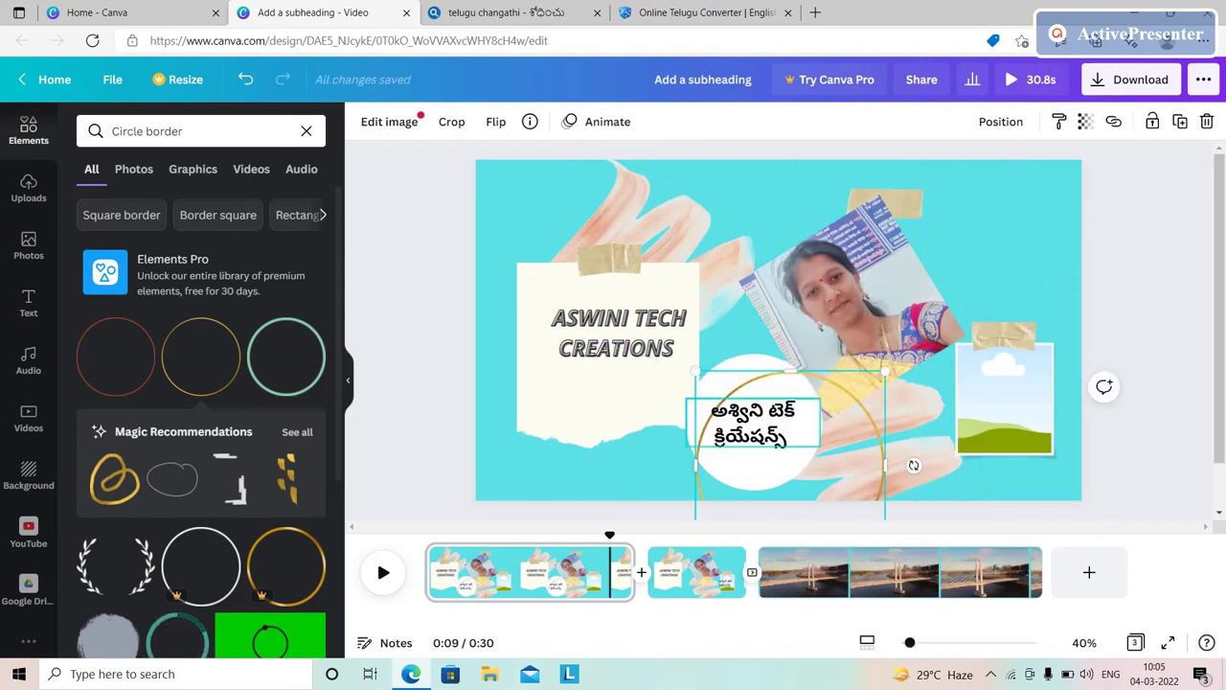
{"action": "right_click", "coordinate": [791, 384]}
{"action": "left_click", "coordinate": [728, 287]}
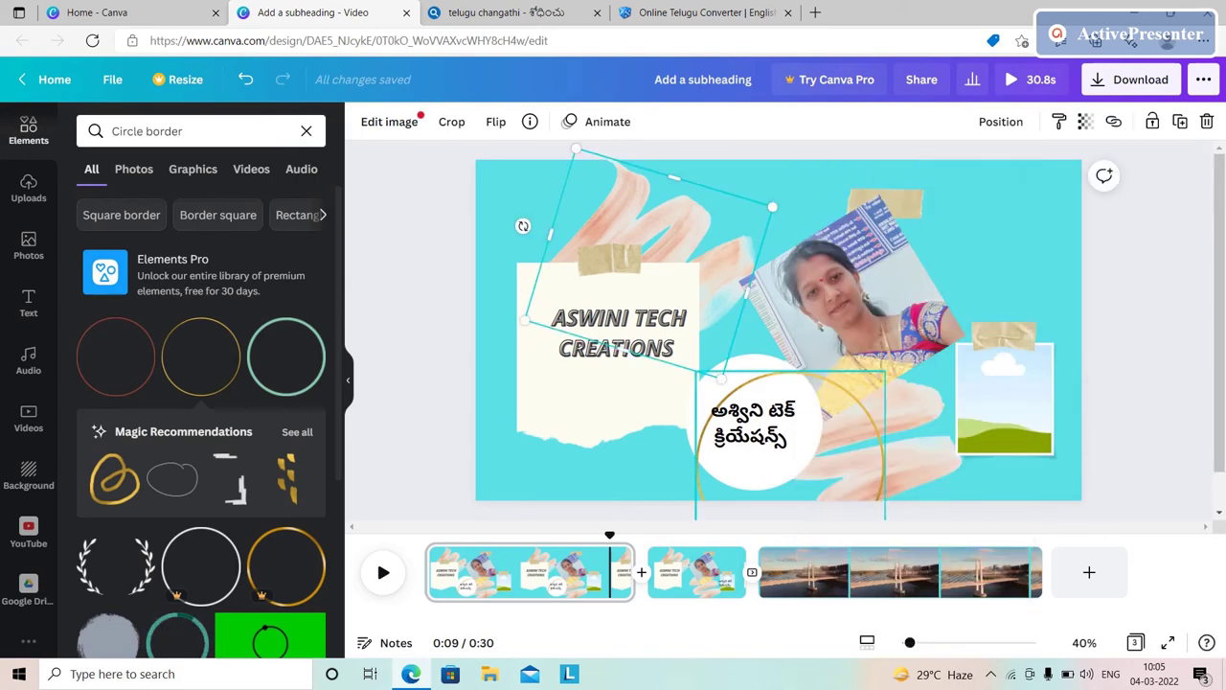
Shrink the gold circle border, centre it around the white Telugu text circle, and play the video preview.
{"action": "left_click", "coordinate": [792, 436]}
{"action": "left_click_drag", "start_coordinate": [786, 460], "coordinate": [763, 416]}
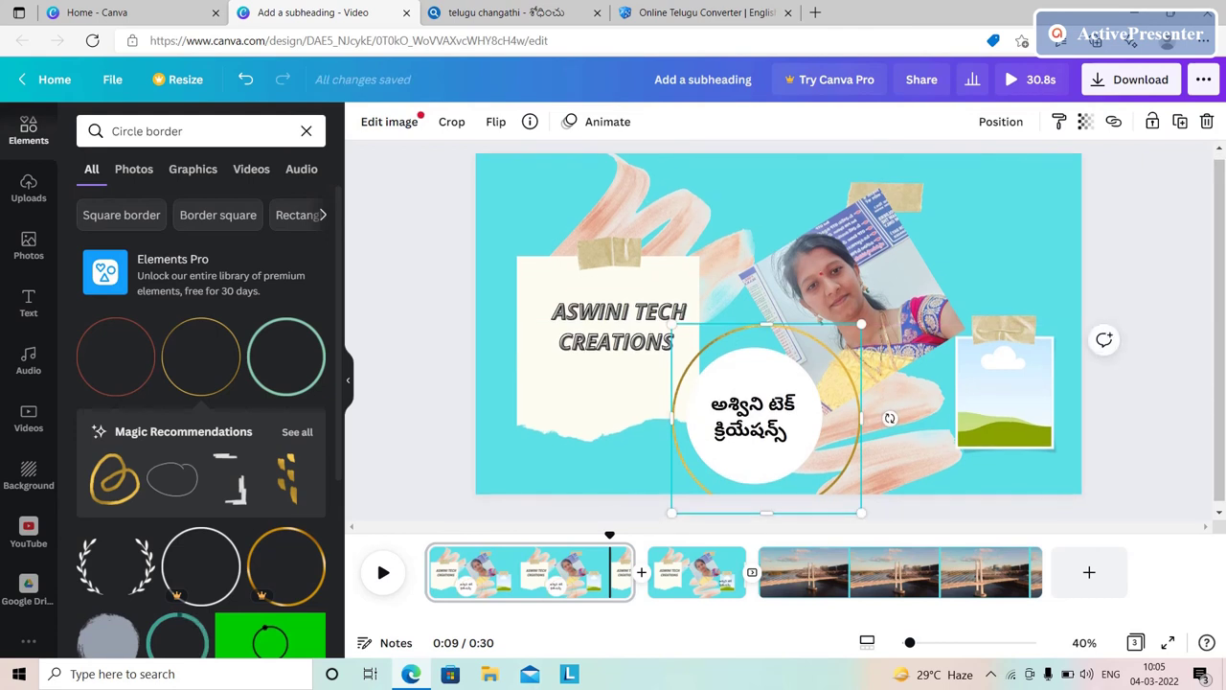
{"action": "left_click_drag", "start_coordinate": [862, 324], "coordinate": [820, 366]}
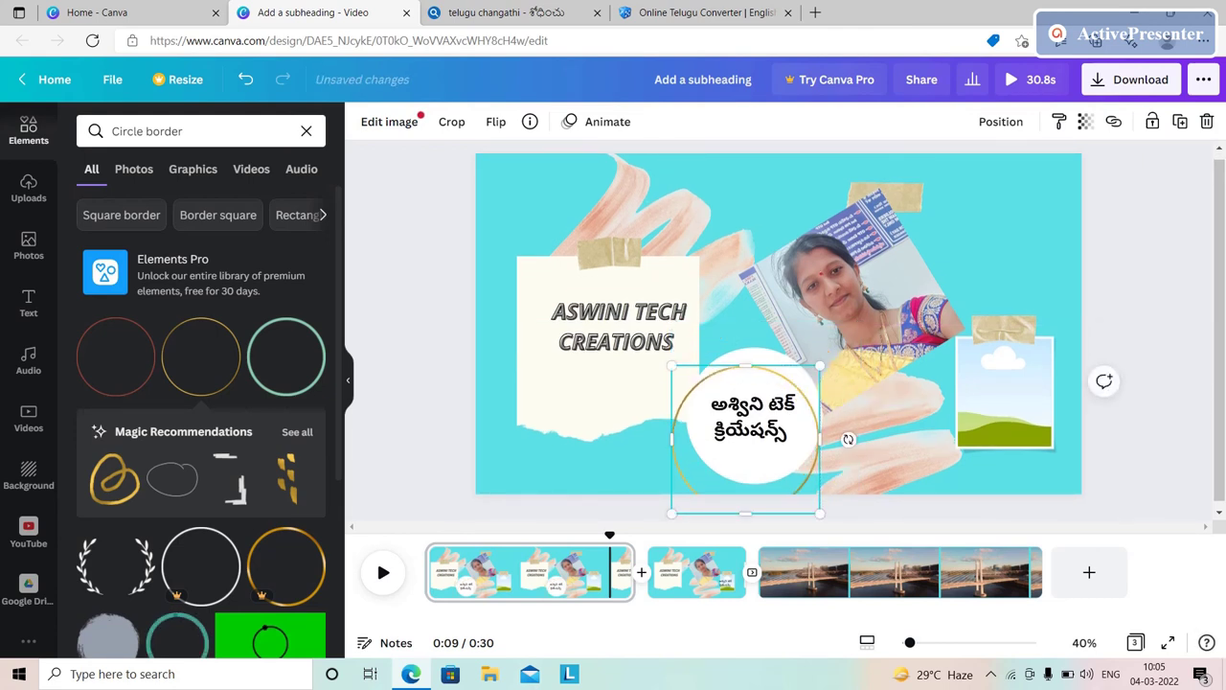
{"action": "mouse_move", "coordinate": [745, 439]}
{"action": "left_mouse_down"}
{"action": "mouse_move", "coordinate": [761, 406]}
{"action": "mouse_move", "coordinate": [754, 425]}
{"action": "left_mouse_up"}
{"action": "left_click", "coordinate": [815, 325]}
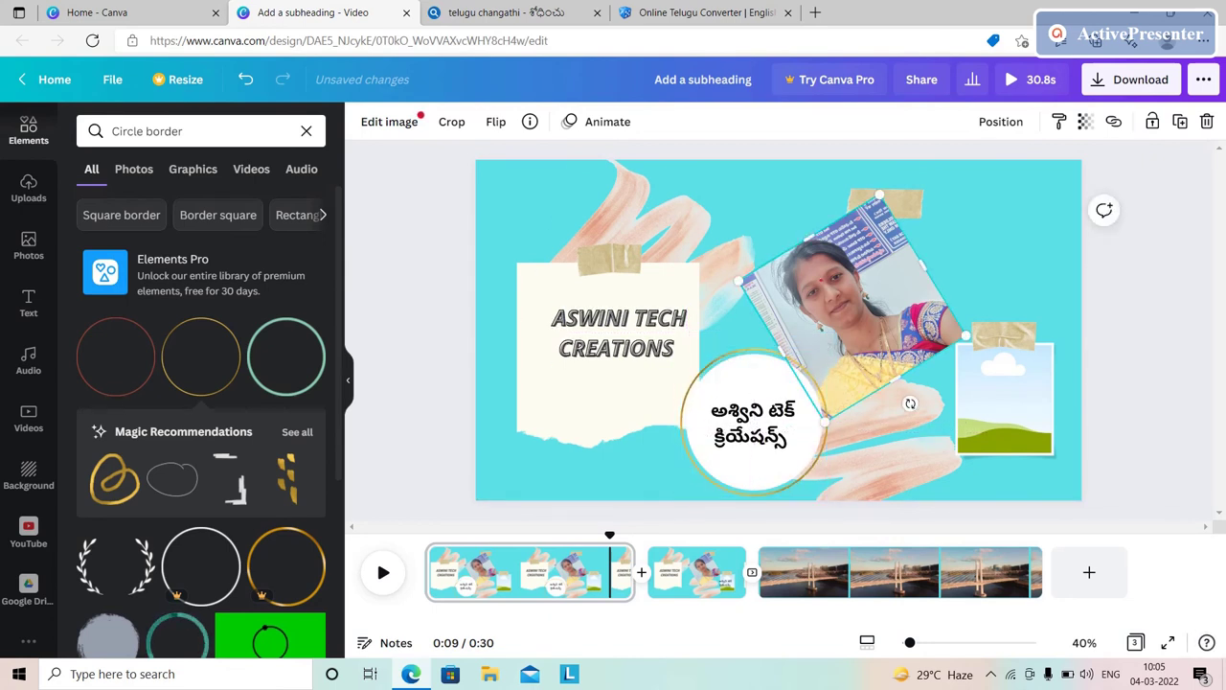
{"action": "left_click", "coordinate": [382, 572]}
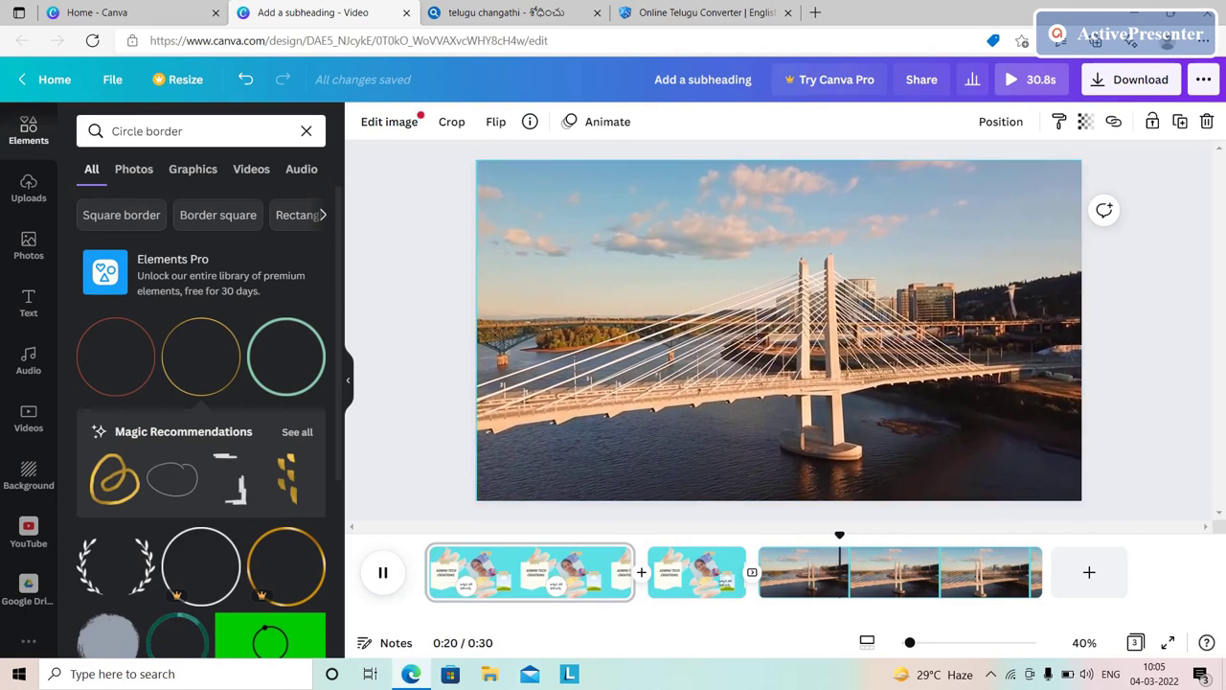
Add a blank page after page 1 and move it to the start of the video.
{"action": "right_click", "coordinate": [530, 572]}
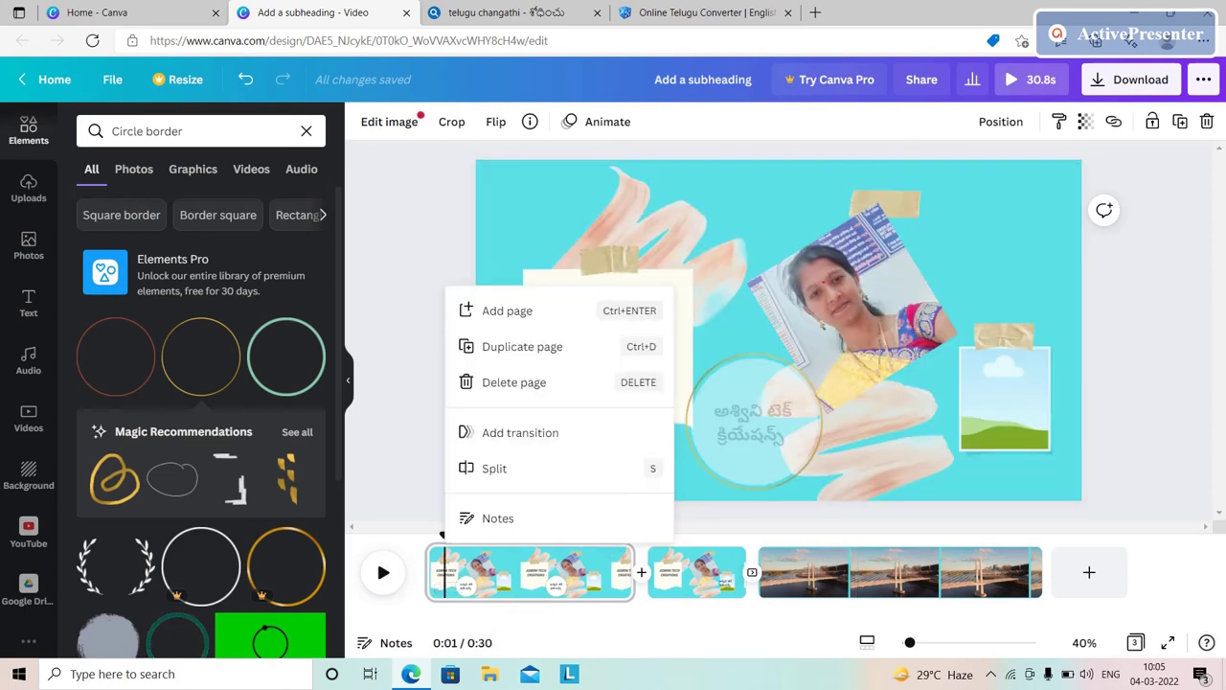
{"action": "left_click", "coordinate": [508, 311]}
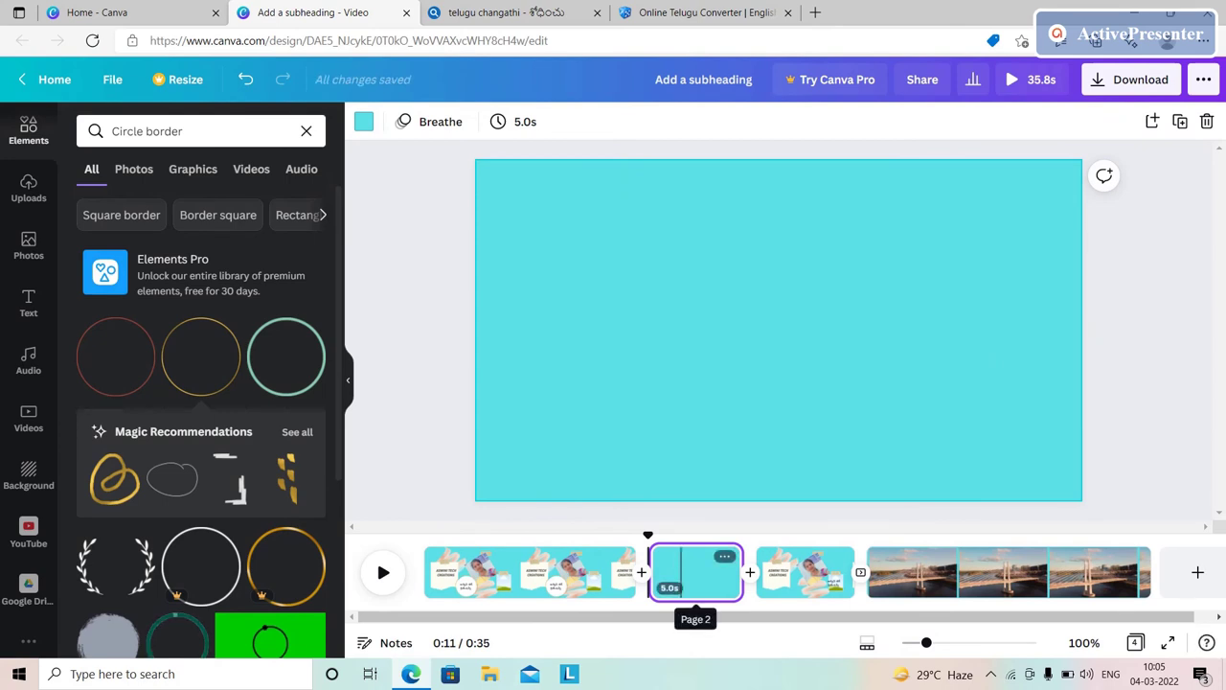
{"action": "left_click_drag", "start_coordinate": [696, 575], "coordinate": [469, 575]}
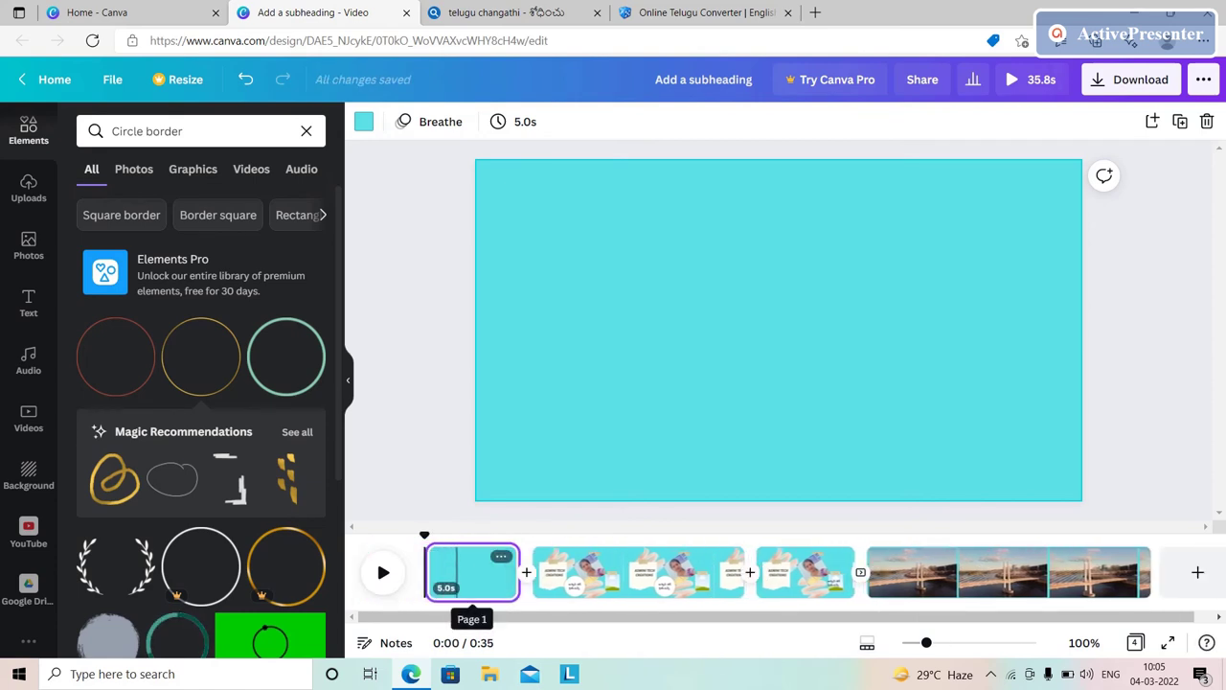
Add the trending photo of the woman in a yellow headscarf to the blank first page and preview the video.
{"action": "left_click", "coordinate": [462, 572]}
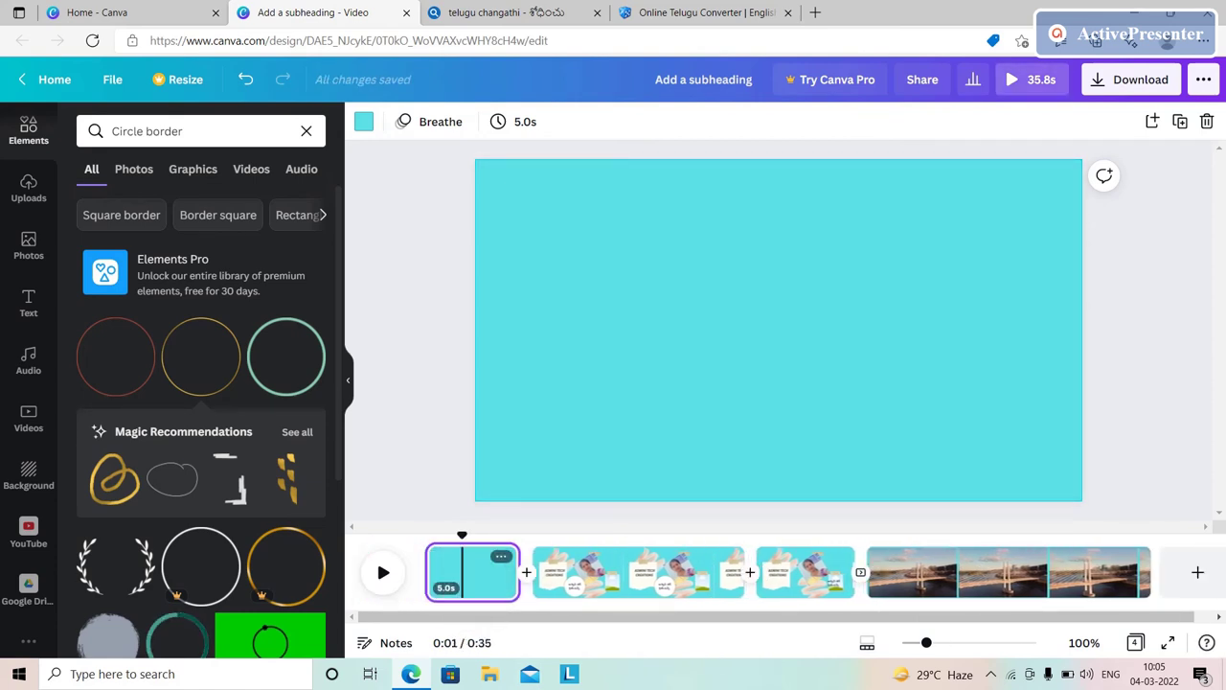
{"action": "left_click", "coordinate": [28, 245]}
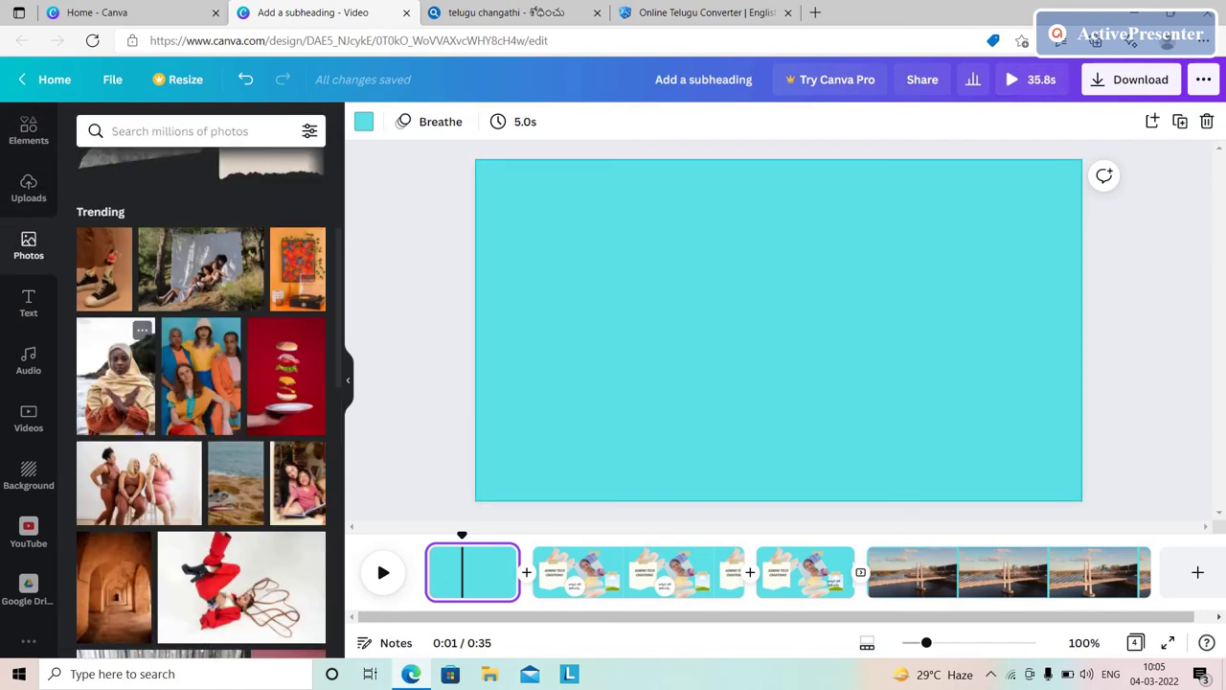
{"action": "left_click", "coordinate": [115, 379]}
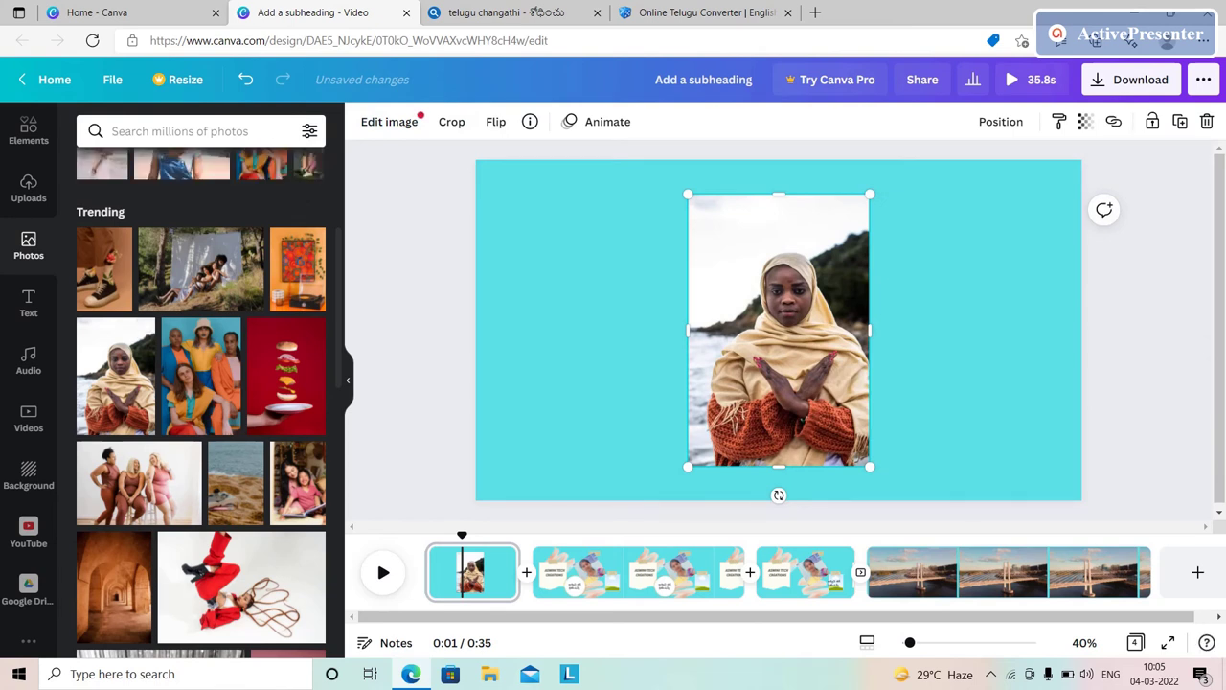
{"action": "key", "text": "space"}
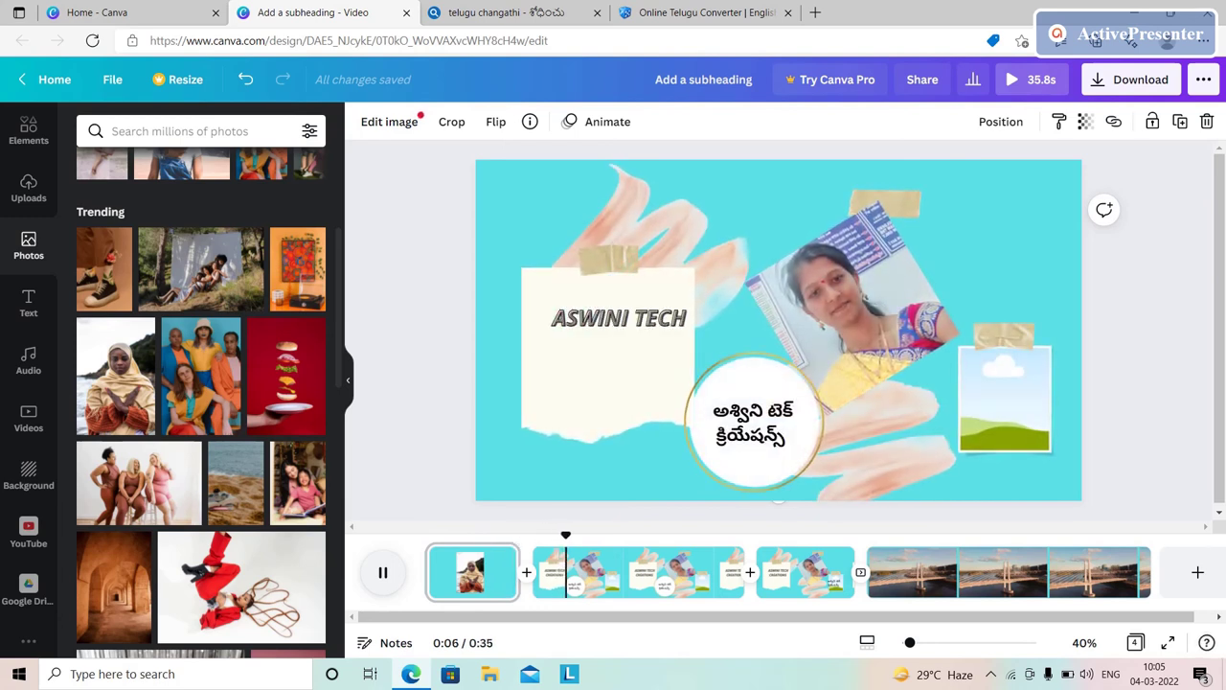
{"action": "key", "text": "space"}
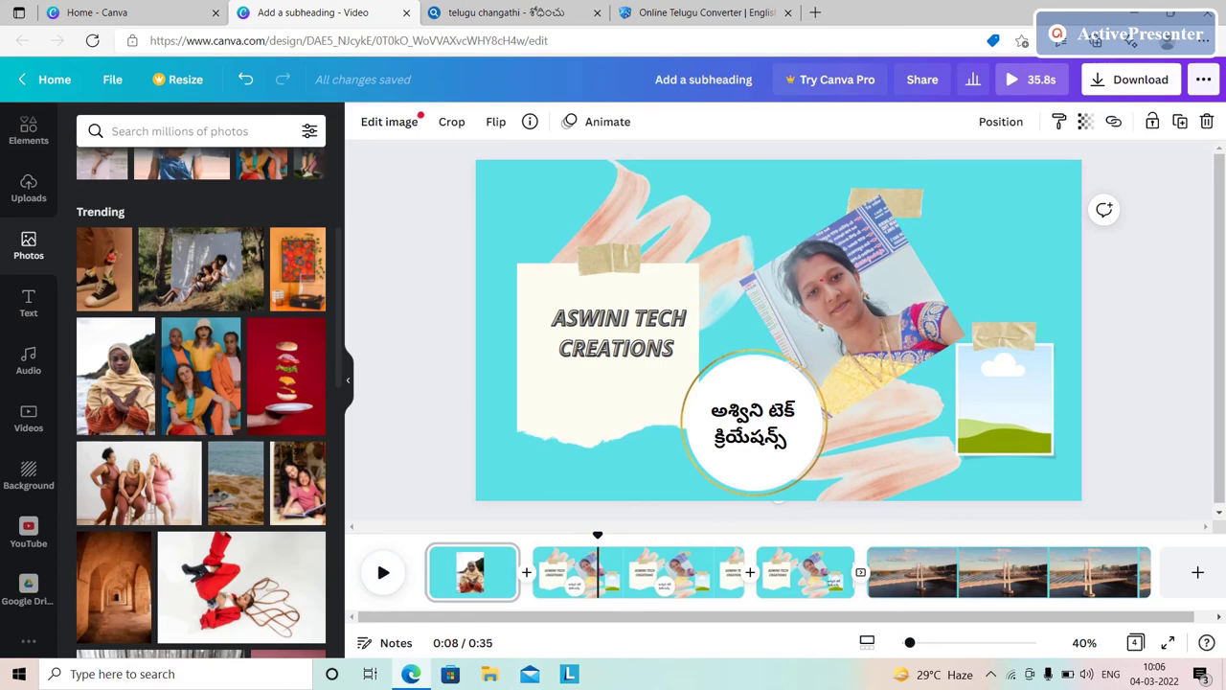
Review the download file types and download all pages as an MP4 video.
{"action": "left_click", "coordinate": [1126, 82]}
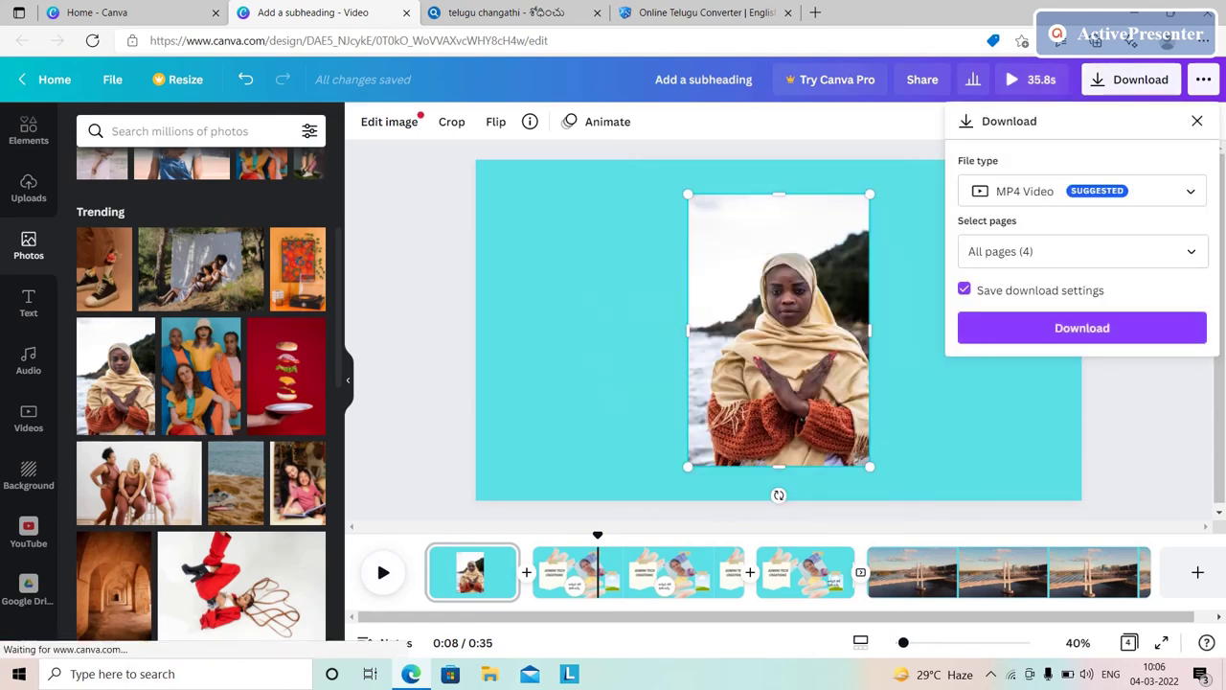
{"action": "left_click", "coordinate": [1082, 191]}
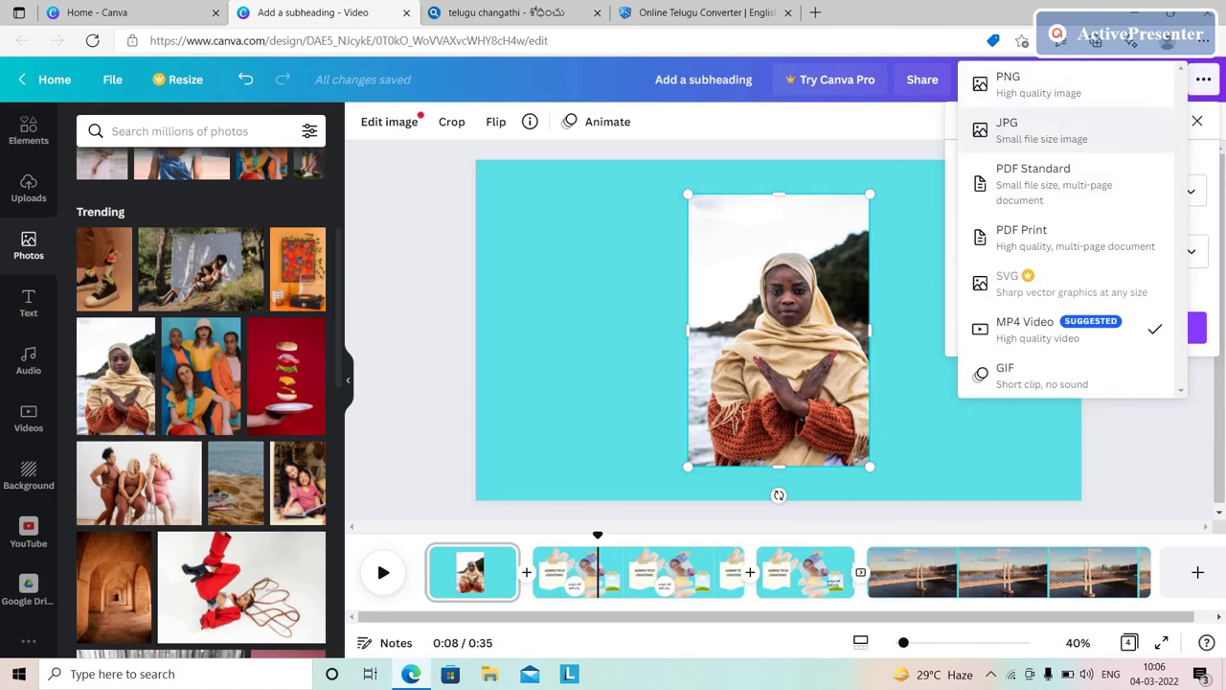
{"action": "key", "text": "Escape"}
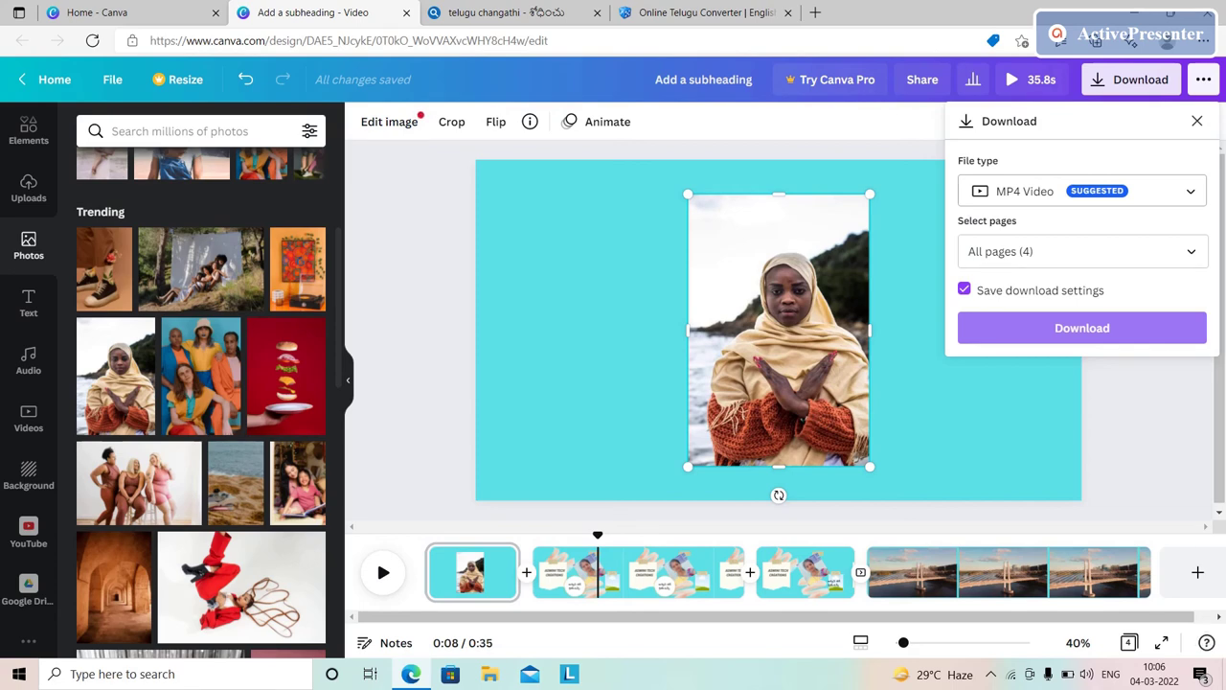
{"action": "left_click", "coordinate": [1082, 328]}
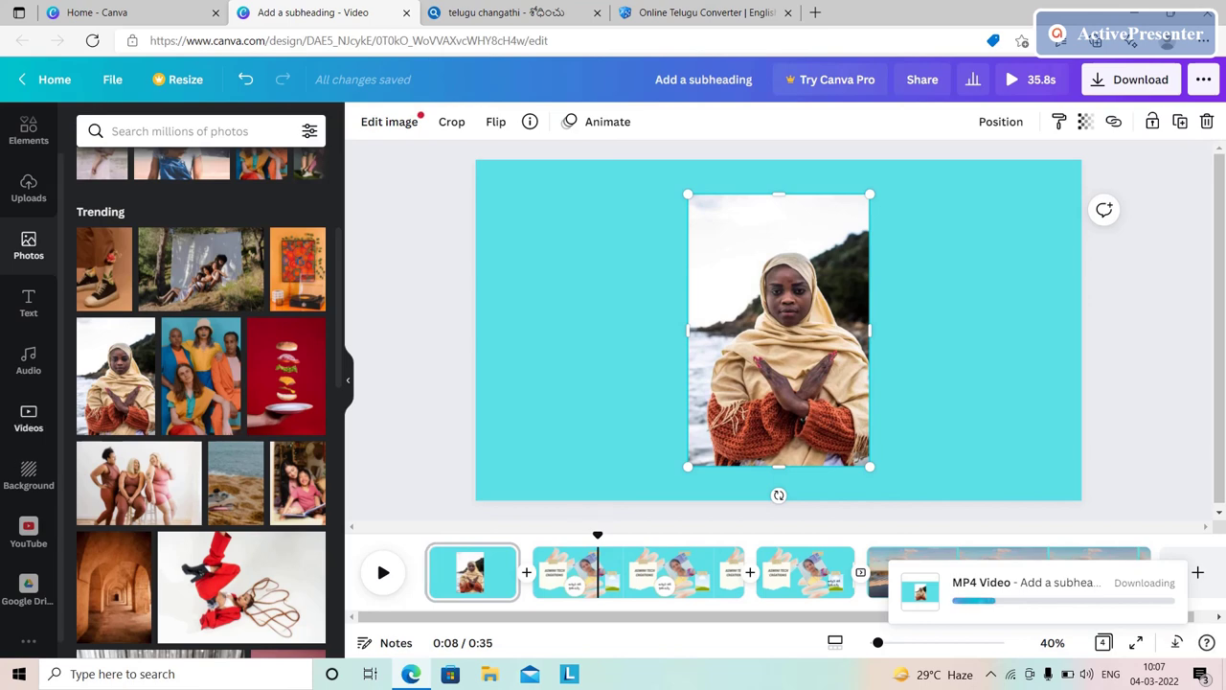
Browse the audio library's recently used tracks and its Happy, Pop, Epic and Piano categories.
{"action": "left_click", "coordinate": [29, 361]}
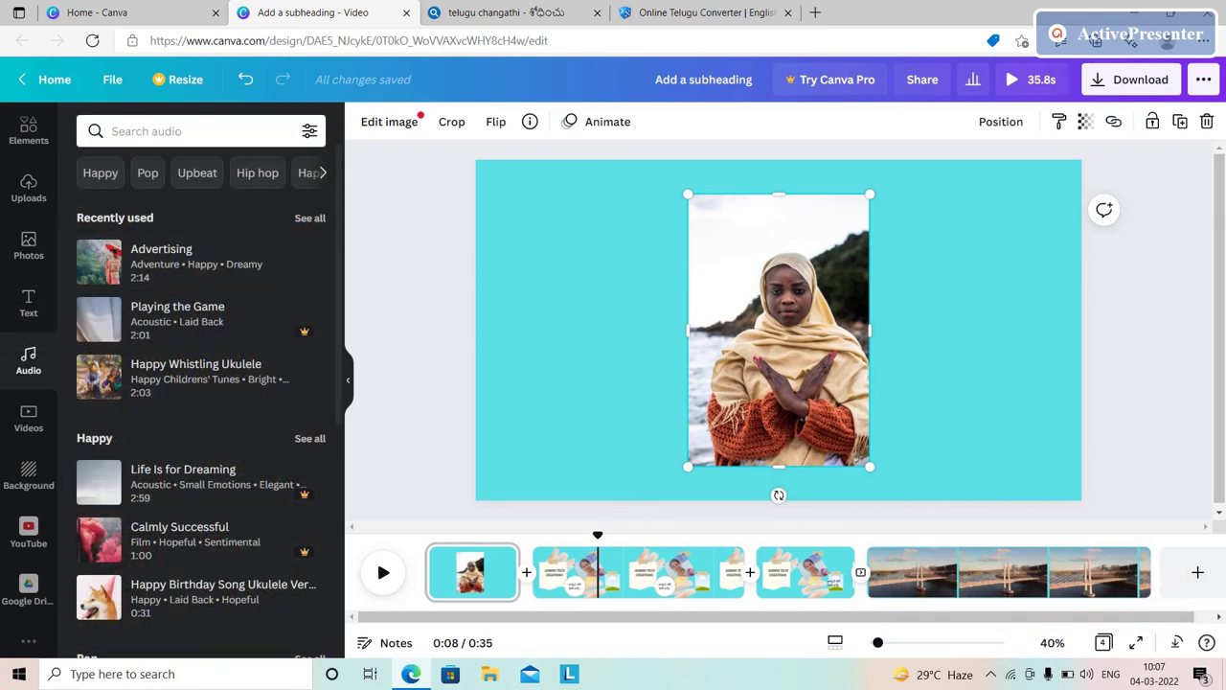
{"action": "scroll", "coordinate": [209, 403], "scroll_direction": "down", "scroll_amount": 3}
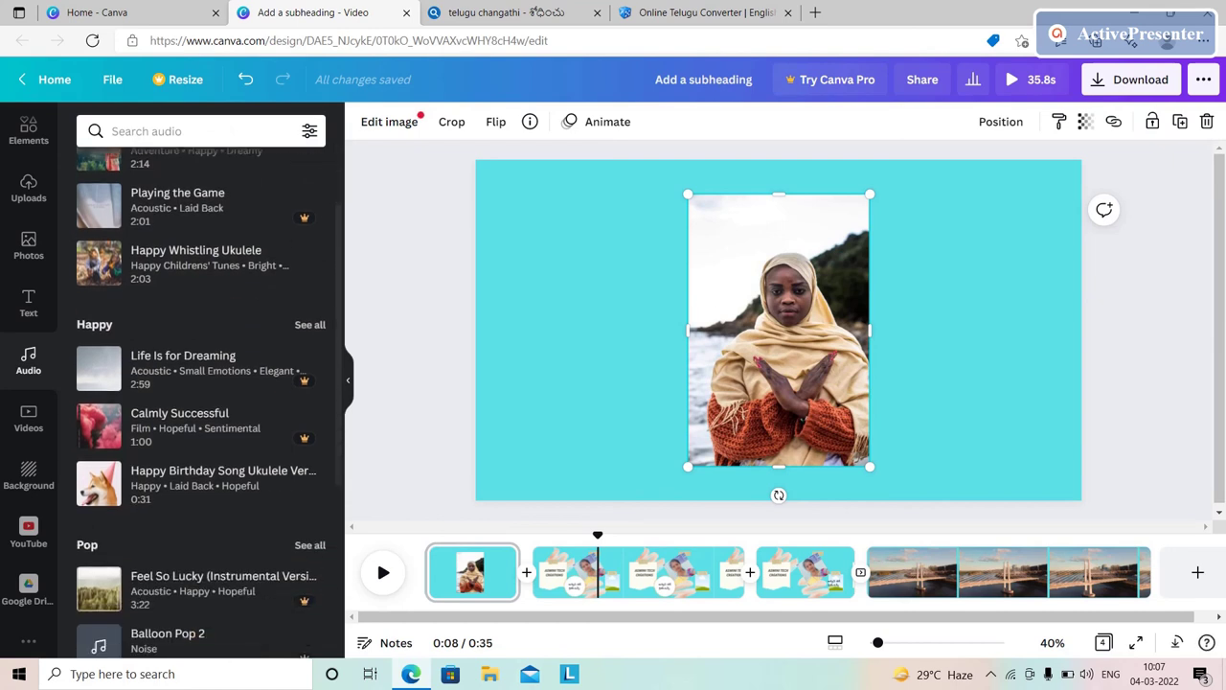
{"action": "scroll", "coordinate": [209, 191], "scroll_direction": "up", "scroll_amount": 2}
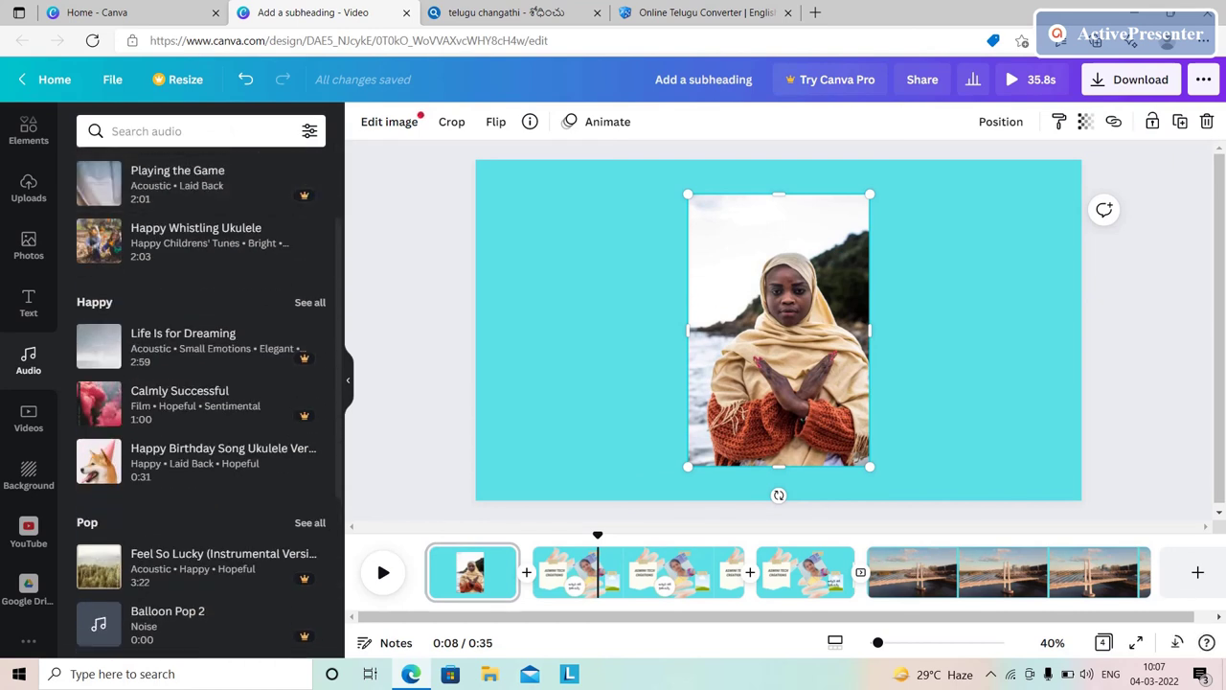
{"action": "scroll", "coordinate": [209, 403], "scroll_direction": "up", "scroll_amount": 1}
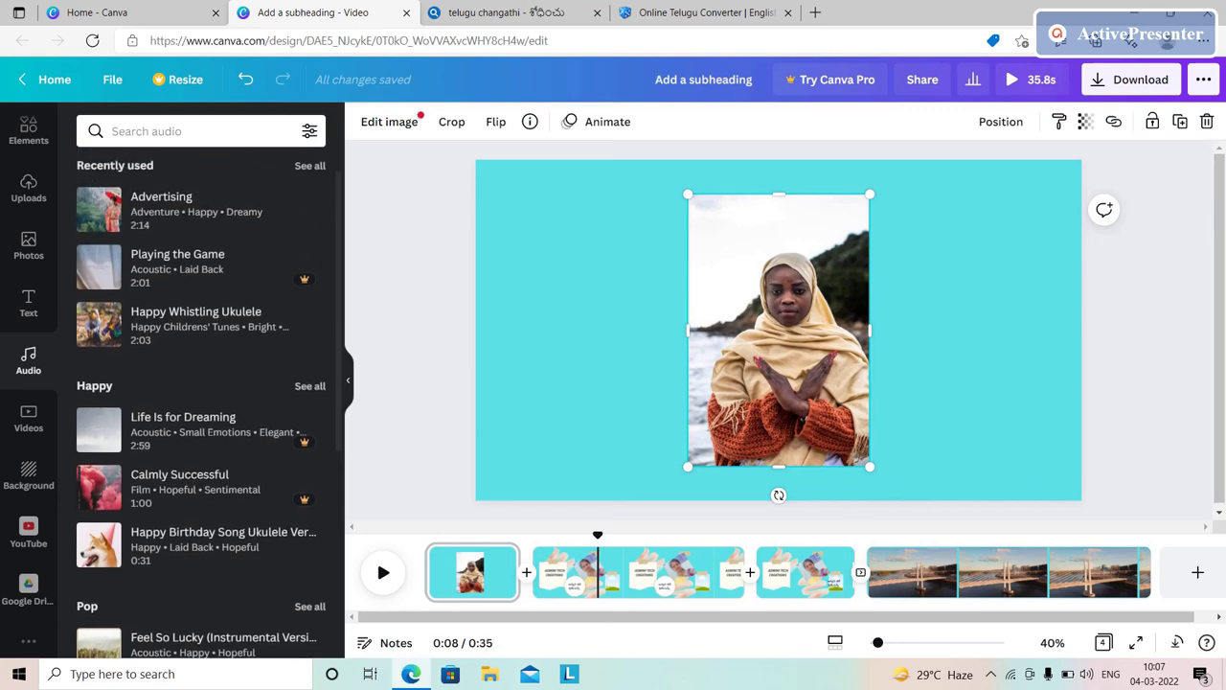
{"action": "scroll", "coordinate": [209, 402], "scroll_direction": "up", "scroll_amount": 1}
{"action": "scroll", "coordinate": [209, 402], "scroll_direction": "down", "scroll_amount": 5}
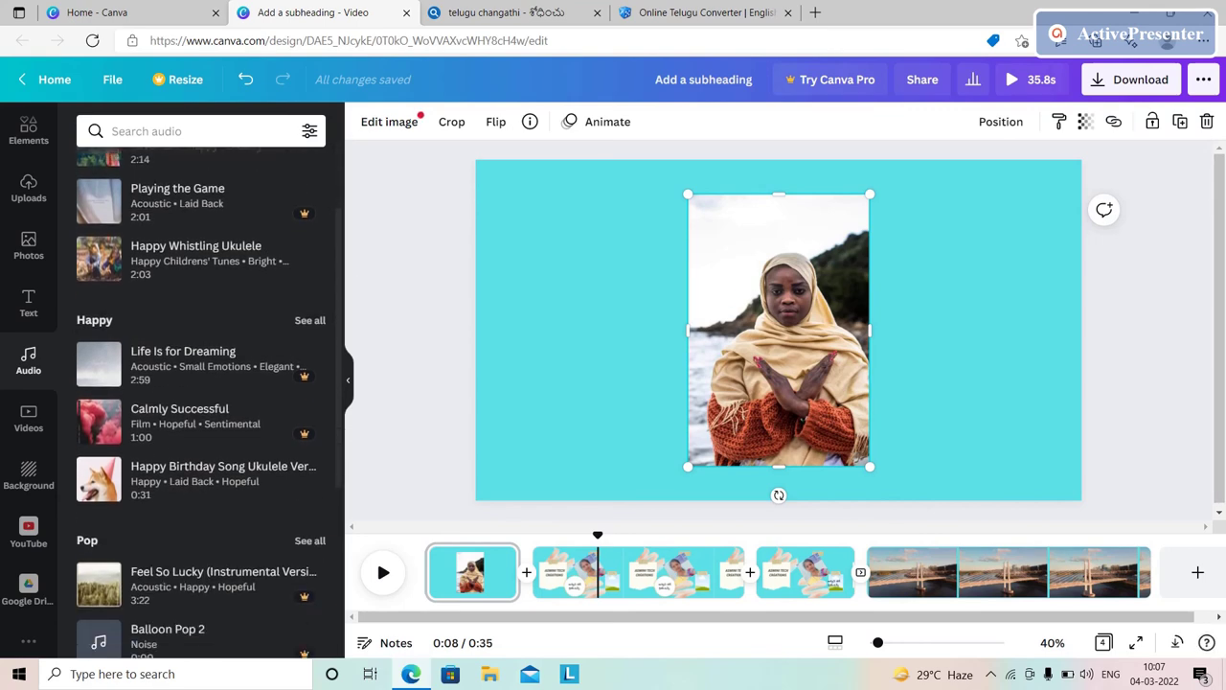
{"action": "scroll", "coordinate": [201, 402], "scroll_direction": "down", "scroll_amount": 1}
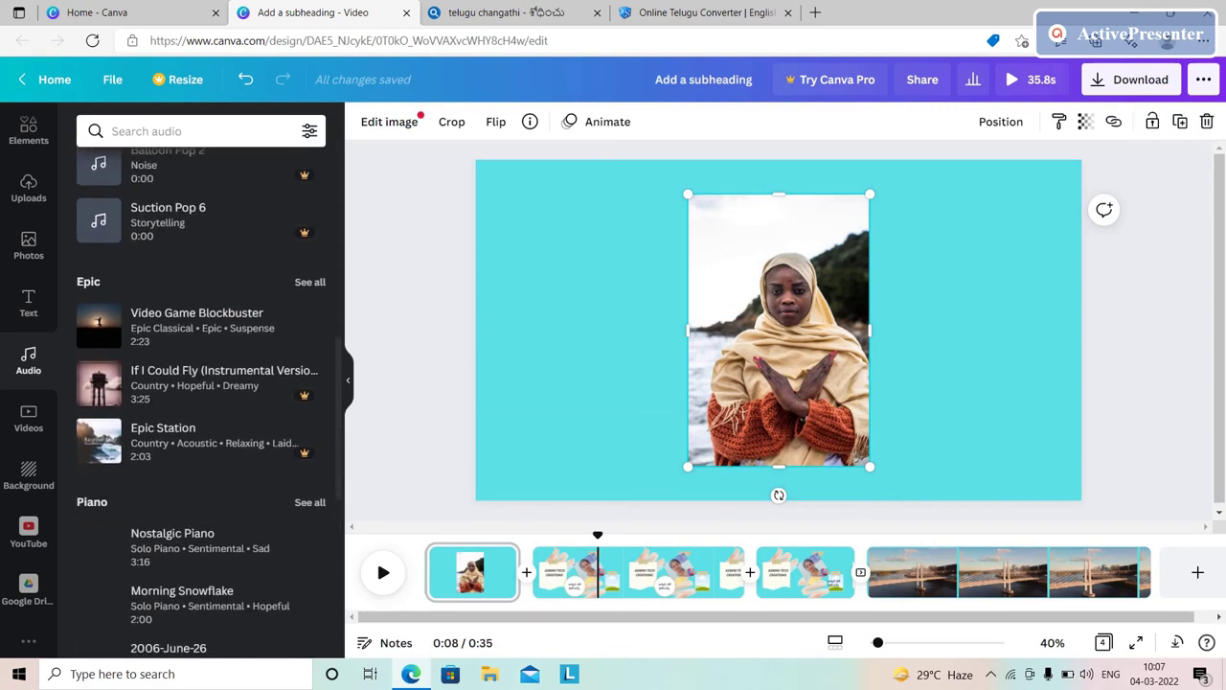
{"action": "scroll", "coordinate": [202, 402], "scroll_direction": "up", "scroll_amount": 3}
{"action": "scroll", "coordinate": [201, 383], "scroll_direction": "up", "scroll_amount": 3}
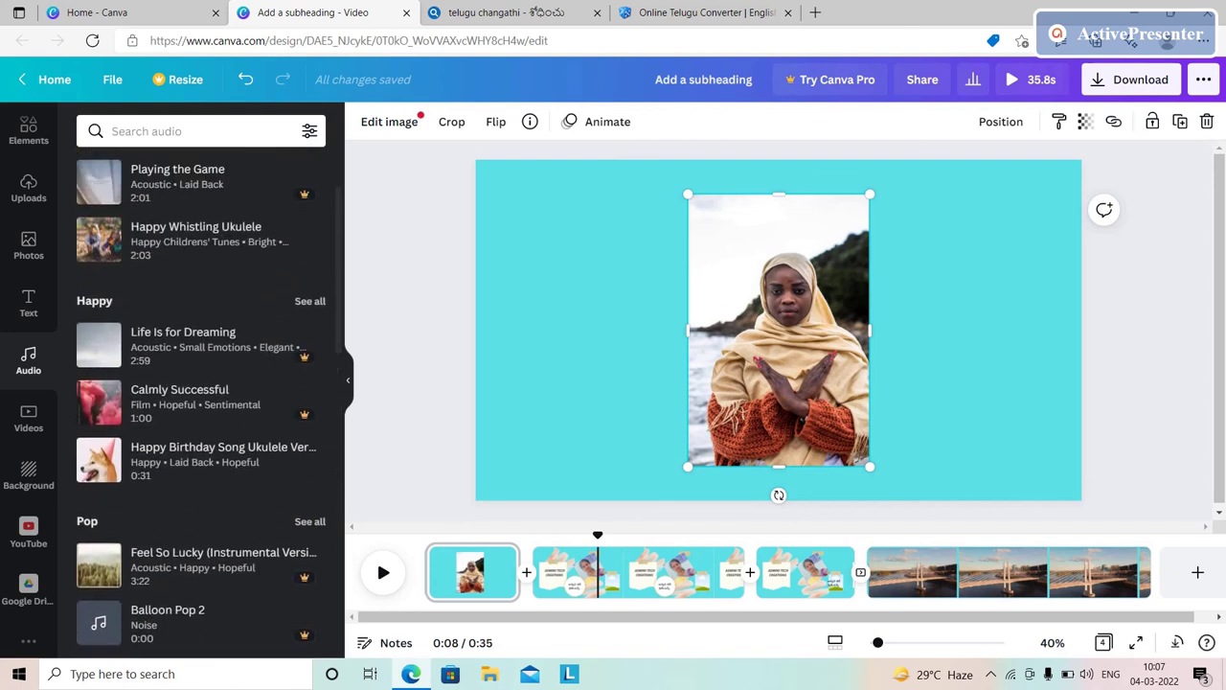